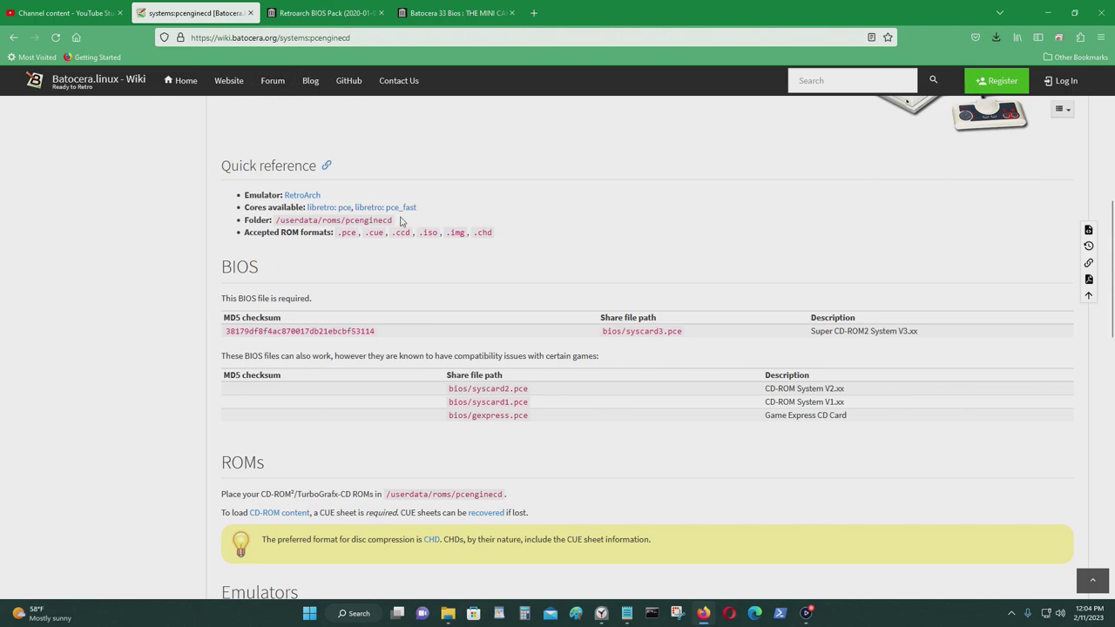
Review the quick reference, required BIOS files and ROM notes on the Batocera wiki's pcenginecd page
{"action": "scroll", "coordinate": [687, 351], "scroll_direction": "up", "scroll_amount": 3}
{"action": "scroll", "coordinate": [686, 348], "scroll_direction": "down", "scroll_amount": 2}
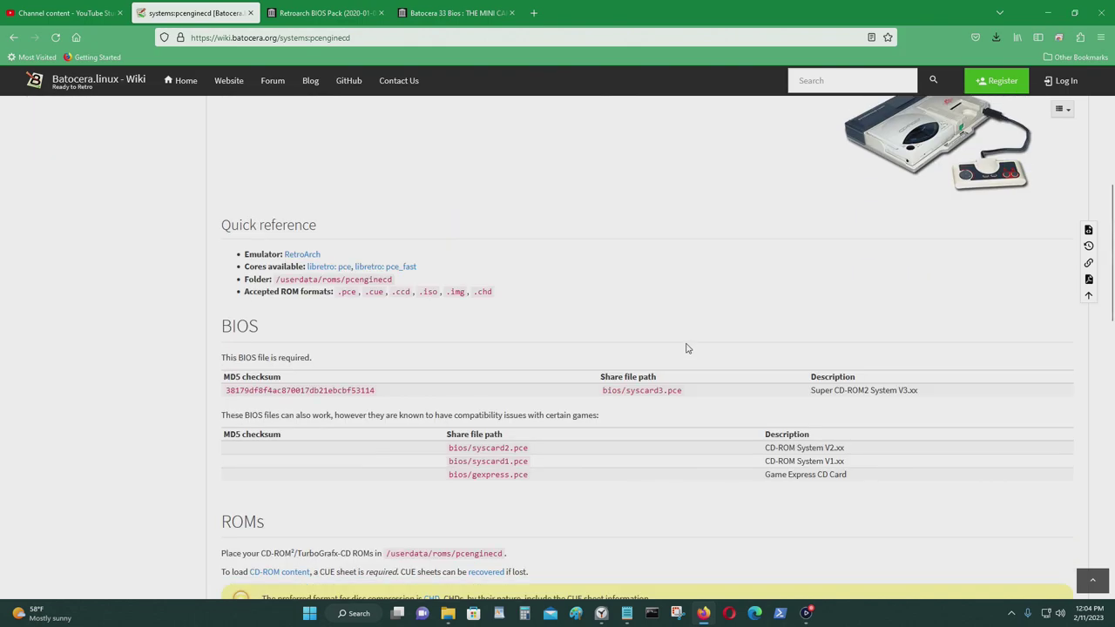
{"action": "scroll", "coordinate": [688, 347], "scroll_direction": "down", "scroll_amount": 4}
{"action": "scroll", "coordinate": [798, 276], "scroll_direction": "up", "scroll_amount": 5}
{"action": "scroll", "coordinate": [831, 320], "scroll_direction": "up", "scroll_amount": 3}
{"action": "scroll", "coordinate": [839, 317], "scroll_direction": "down", "scroll_amount": 6}
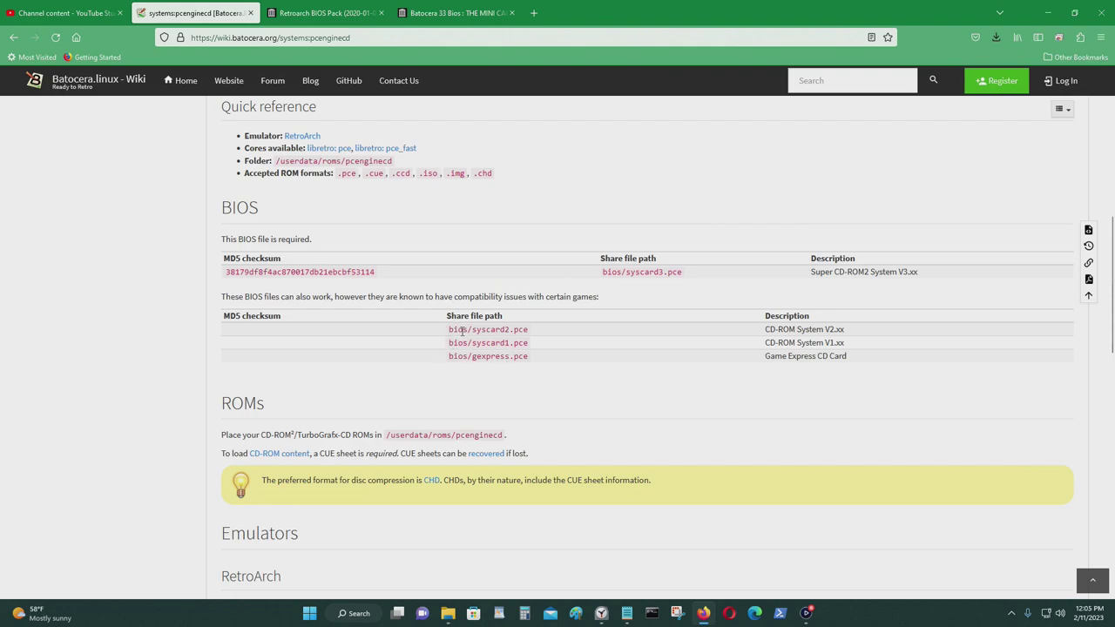
Switch to the File Explorer window showing Emulators and open the Emulator folder on DRIVE 1 (D:)
{"action": "left_click", "coordinate": [1048, 12]}
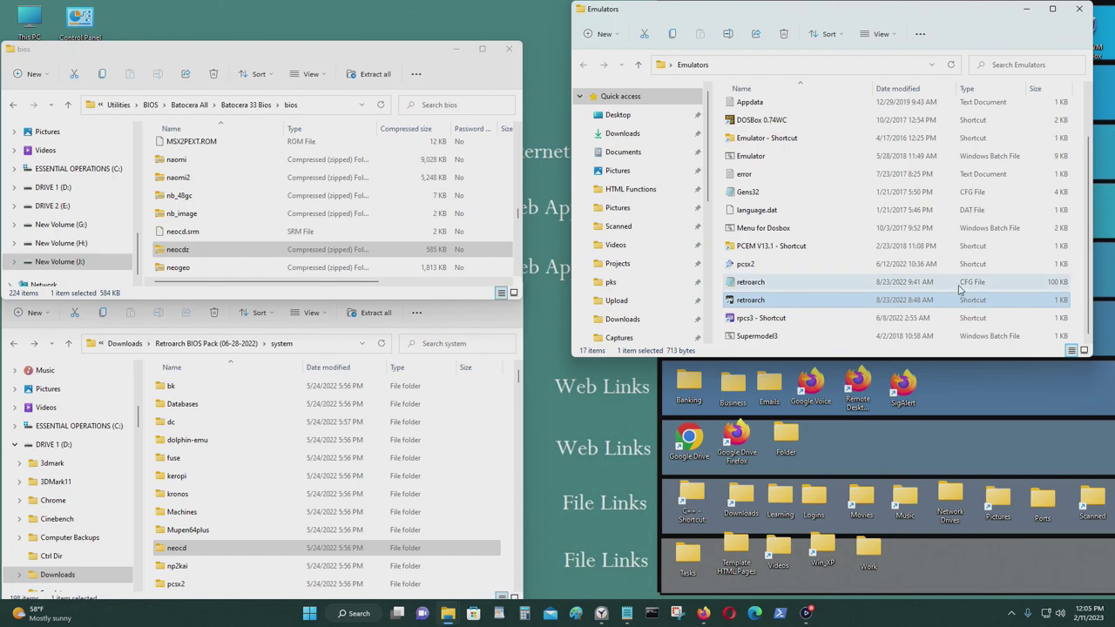
{"action": "scroll", "coordinate": [684, 276], "scroll_direction": "down", "scroll_amount": 2}
{"action": "scroll", "coordinate": [682, 272], "scroll_direction": "down", "scroll_amount": 2}
{"action": "scroll", "coordinate": [675, 261], "scroll_direction": "up", "scroll_amount": 4}
{"action": "scroll", "coordinate": [662, 252], "scroll_direction": "down", "scroll_amount": 4}
{"action": "scroll", "coordinate": [662, 252], "scroll_direction": "down", "scroll_amount": 5}
{"action": "left_click", "coordinate": [662, 219]}
{"action": "scroll", "coordinate": [777, 252], "scroll_direction": "down", "scroll_amount": 4}
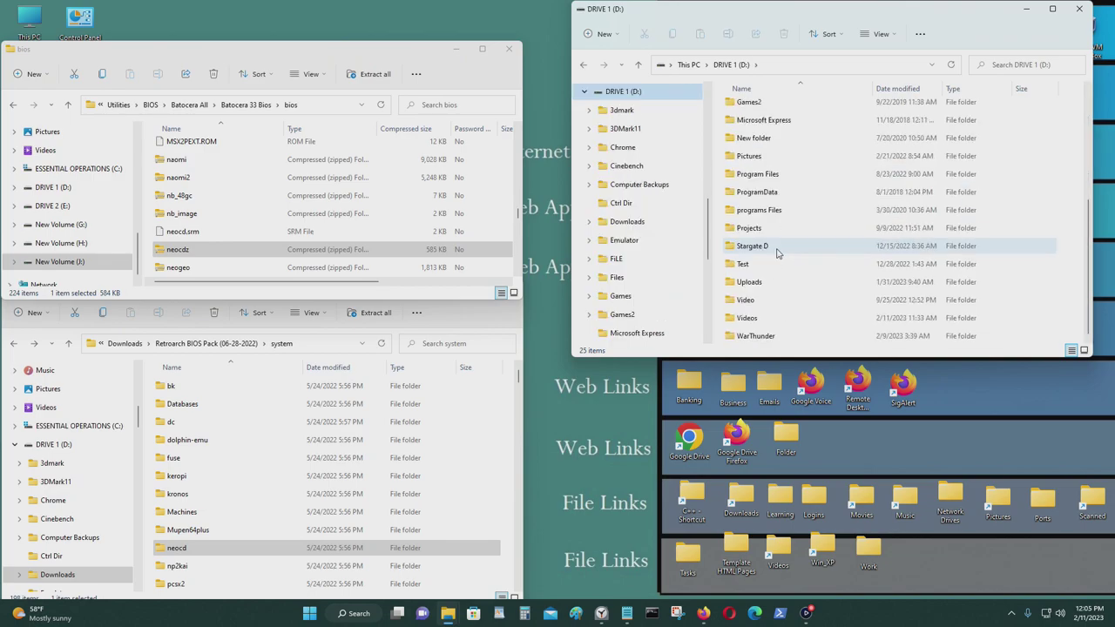
{"action": "scroll", "coordinate": [778, 253], "scroll_direction": "up", "scroll_amount": 2}
{"action": "left_click", "coordinate": [778, 126]}
{"action": "double_click", "coordinate": [777, 122]}
Open the system folder inside the RetroArch folder and move its window clear of the screen's upper edge
{"action": "scroll", "coordinate": [809, 212], "scroll_direction": "down", "scroll_amount": 10}
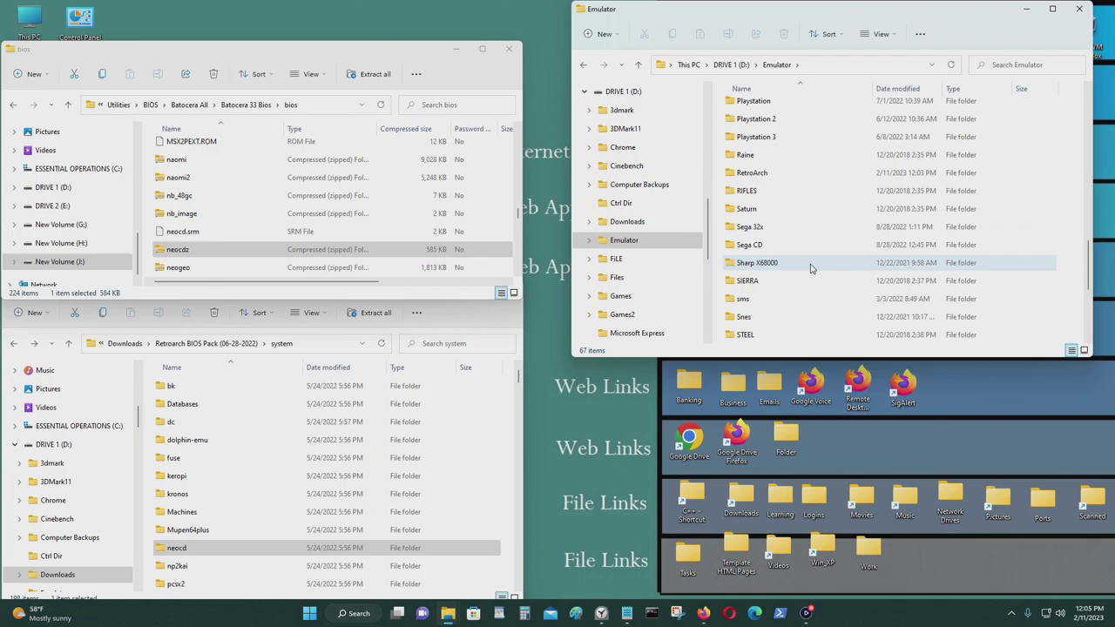
{"action": "double_click", "coordinate": [791, 174]}
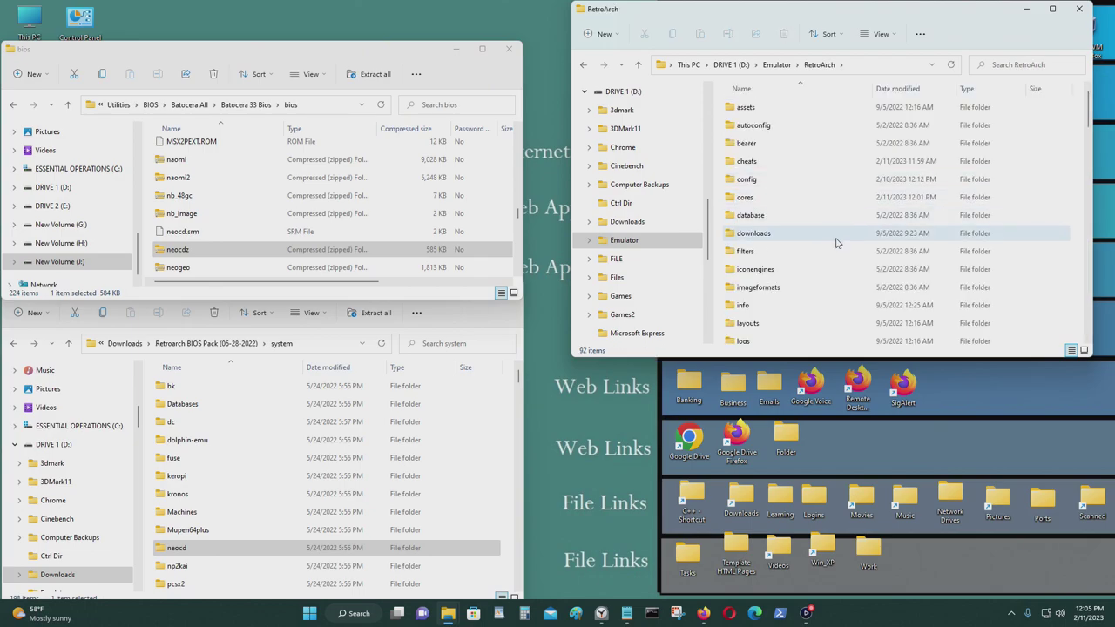
{"action": "scroll", "coordinate": [827, 226], "scroll_direction": "down", "scroll_amount": 3}
{"action": "scroll", "coordinate": [838, 245], "scroll_direction": "down", "scroll_amount": 5}
{"action": "scroll", "coordinate": [845, 250], "scroll_direction": "up", "scroll_amount": 10}
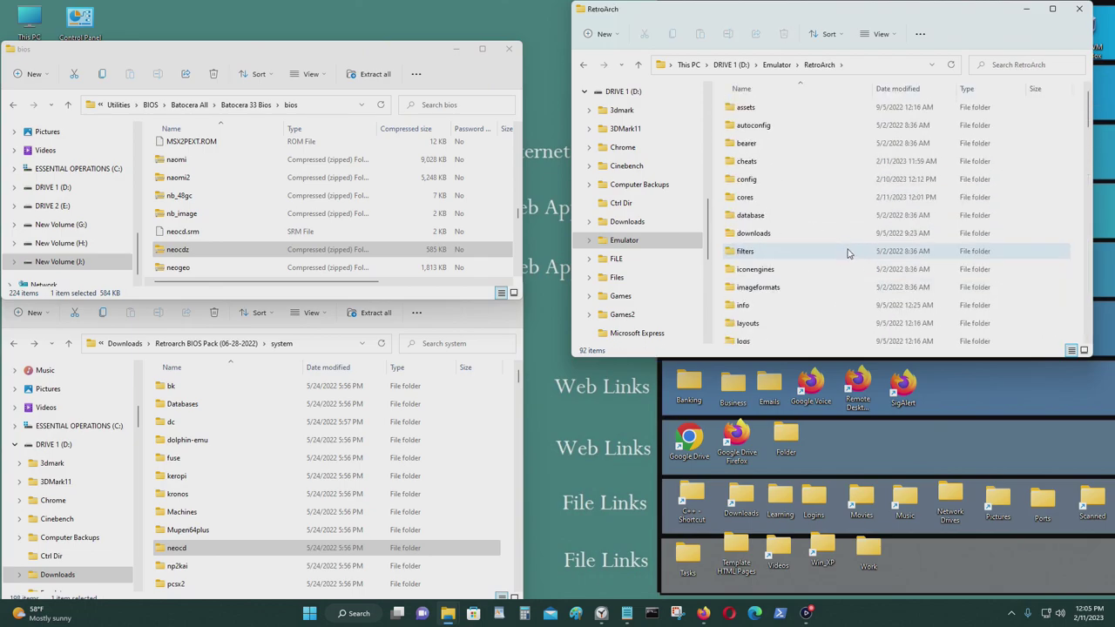
{"action": "scroll", "coordinate": [847, 253], "scroll_direction": "down", "scroll_amount": 2}
{"action": "scroll", "coordinate": [846, 253], "scroll_direction": "down", "scroll_amount": 2}
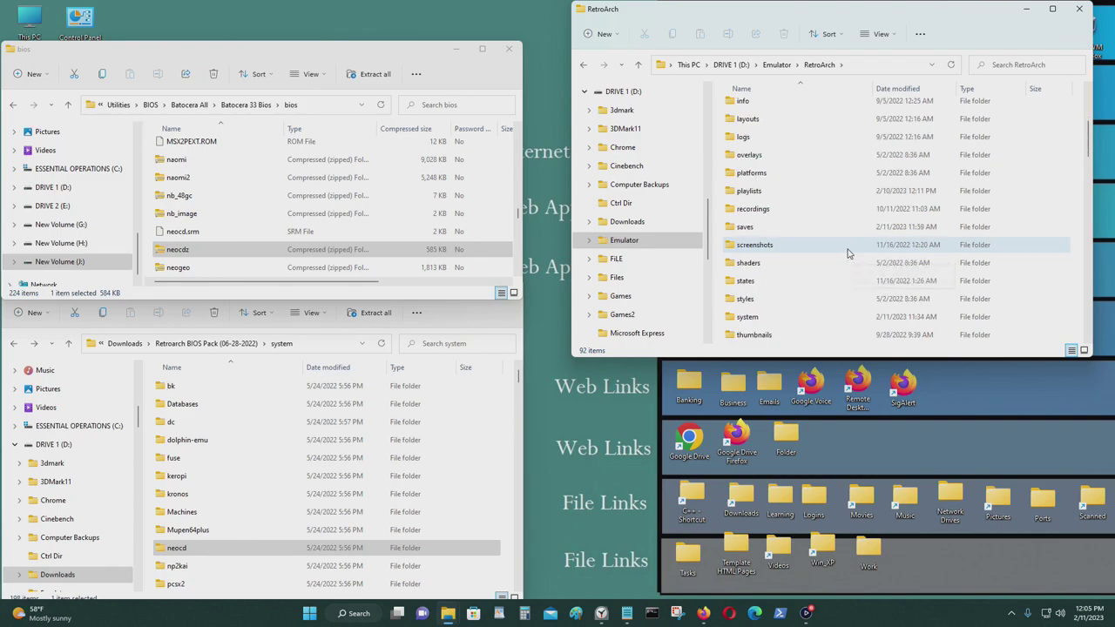
{"action": "scroll", "coordinate": [848, 253], "scroll_direction": "down", "scroll_amount": 1}
{"action": "double_click", "coordinate": [807, 266]}
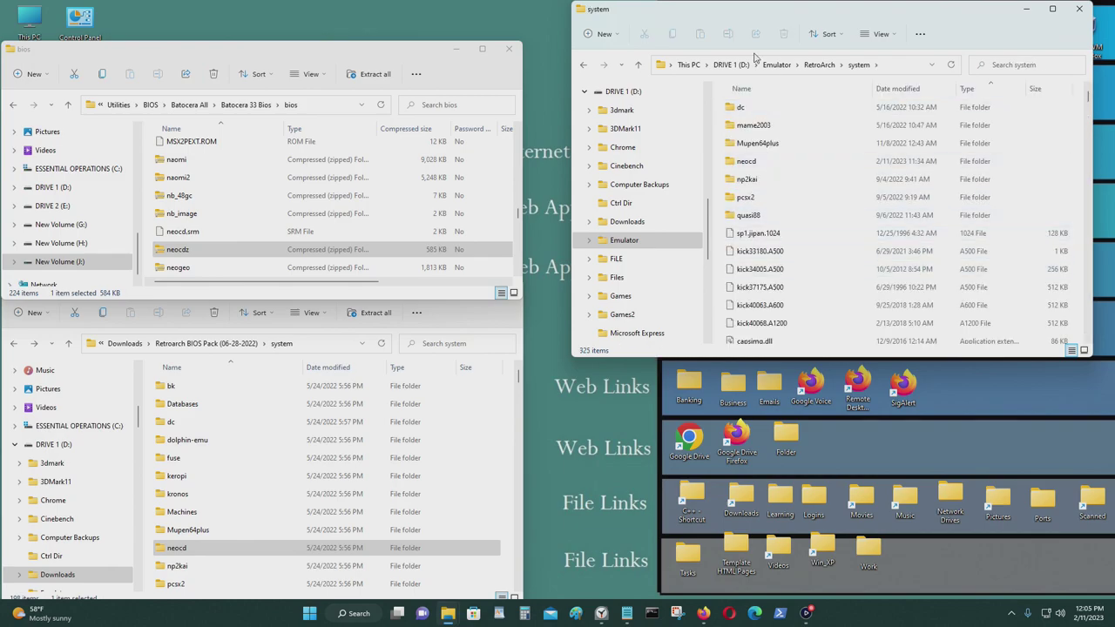
{"action": "left_click_drag", "start_coordinate": [755, 18], "coordinate": [777, 68]}
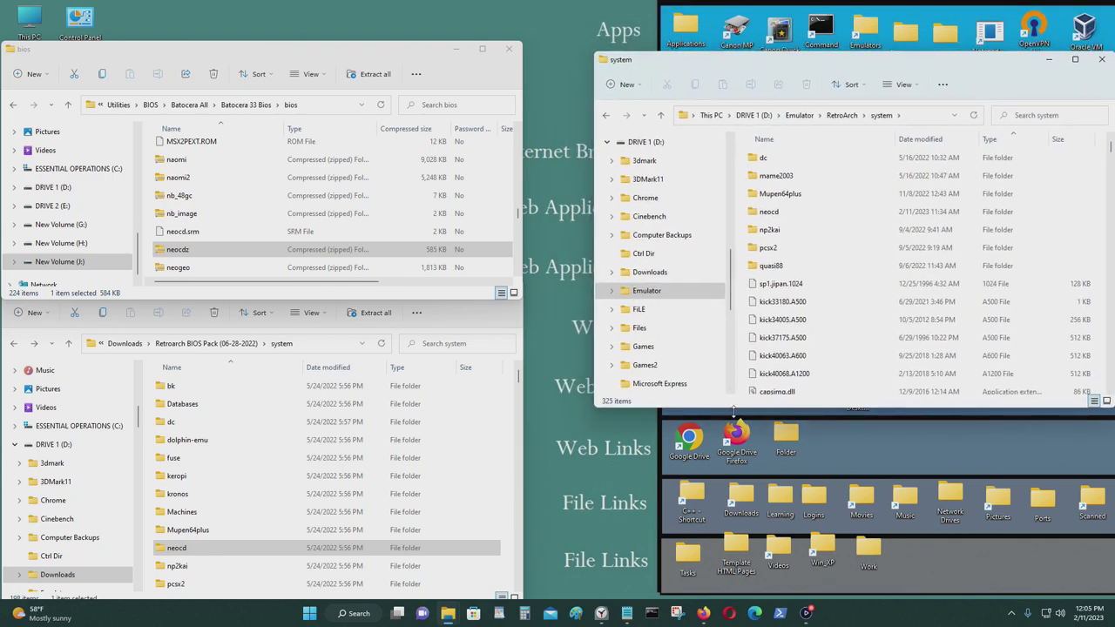
Switch to Firefox and view the archive.org pages for Retroarch BIOS Pack (2020-01-03) and Batocera 33 Bios
{"action": "left_click", "coordinate": [703, 613]}
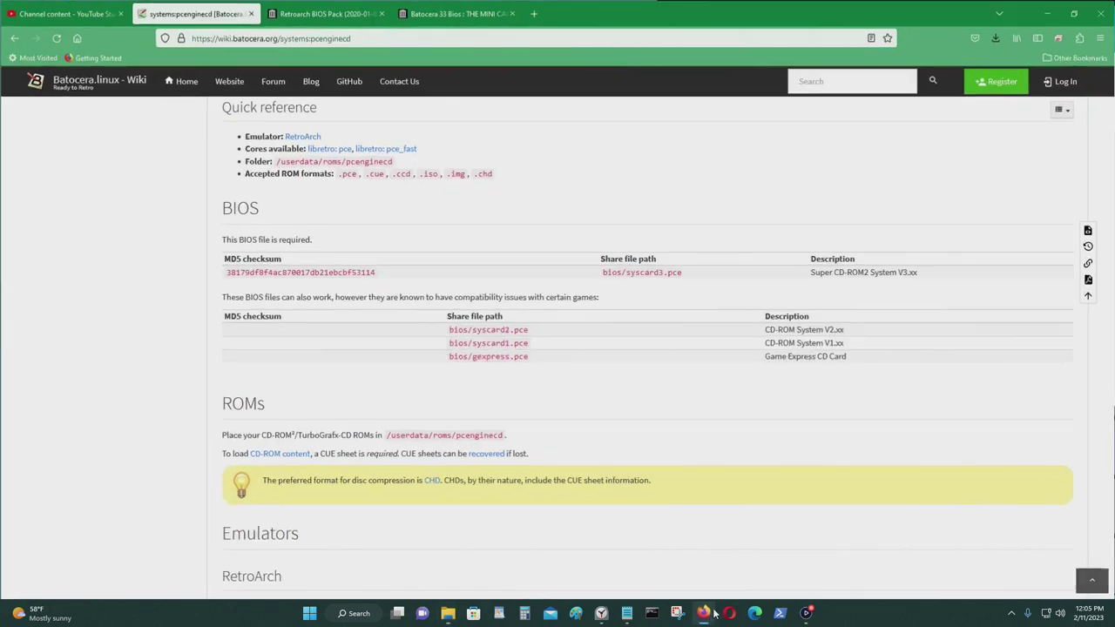
{"action": "left_click", "coordinate": [373, 16]}
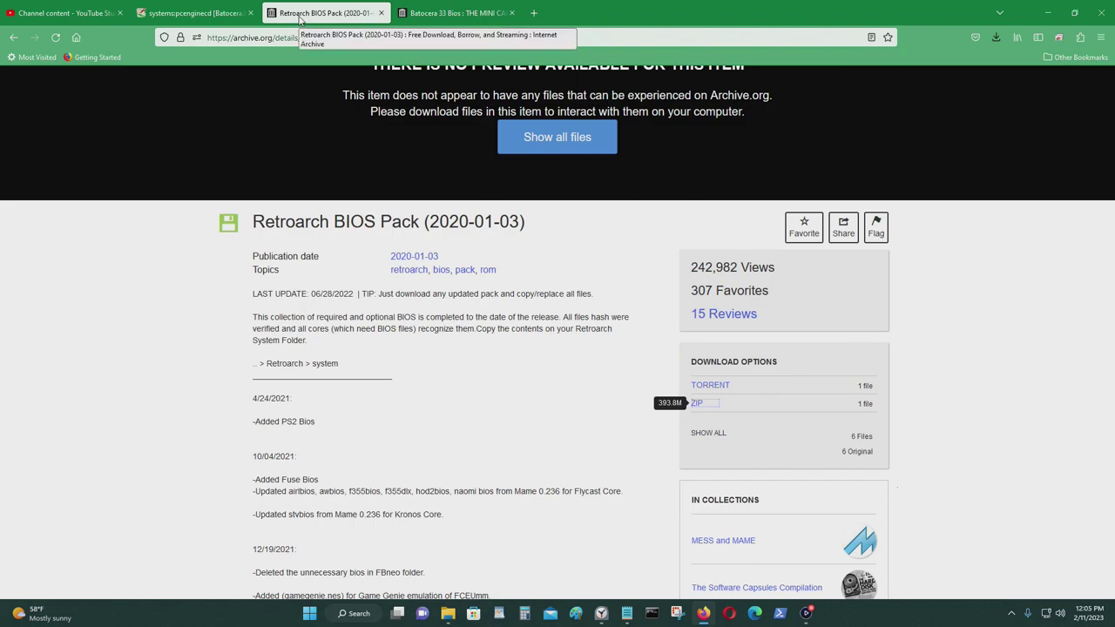
{"action": "left_click", "coordinate": [436, 14]}
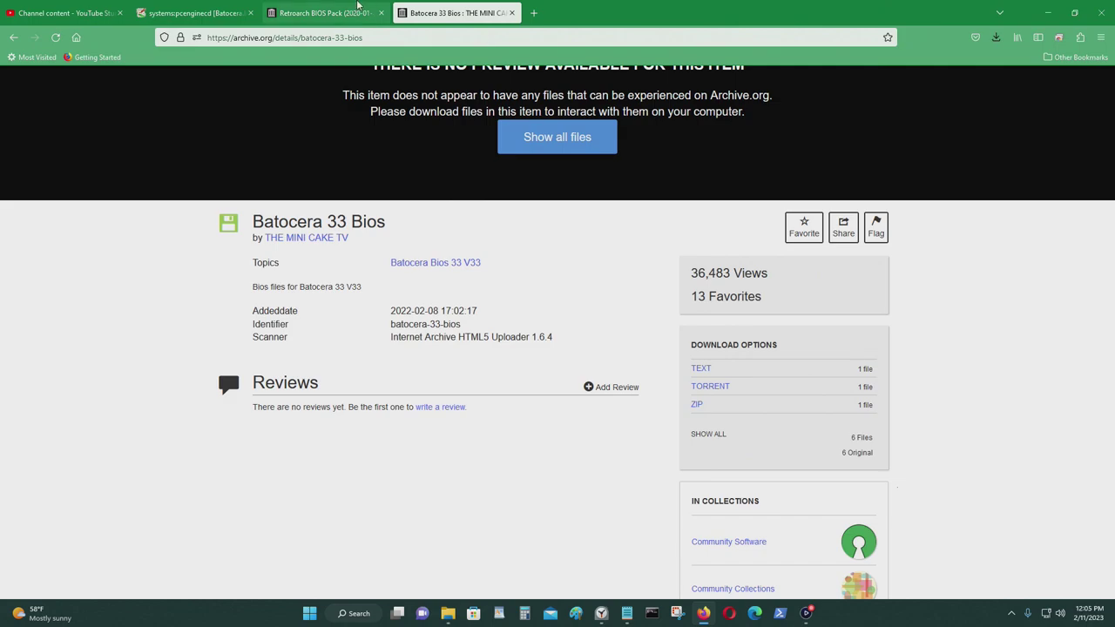
{"action": "left_click", "coordinate": [327, 12]}
{"action": "left_click", "coordinate": [486, 9]}
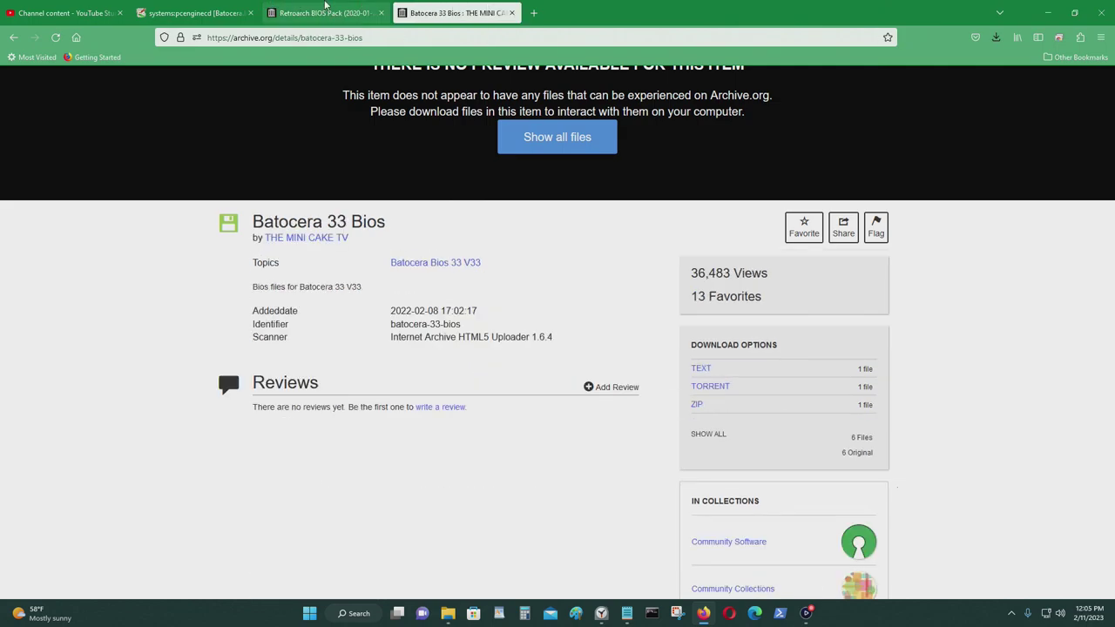
Switch to File Explorer and return from the bios folder to its parent folder, Batocera 33 Bios
{"action": "left_click", "coordinate": [1048, 13]}
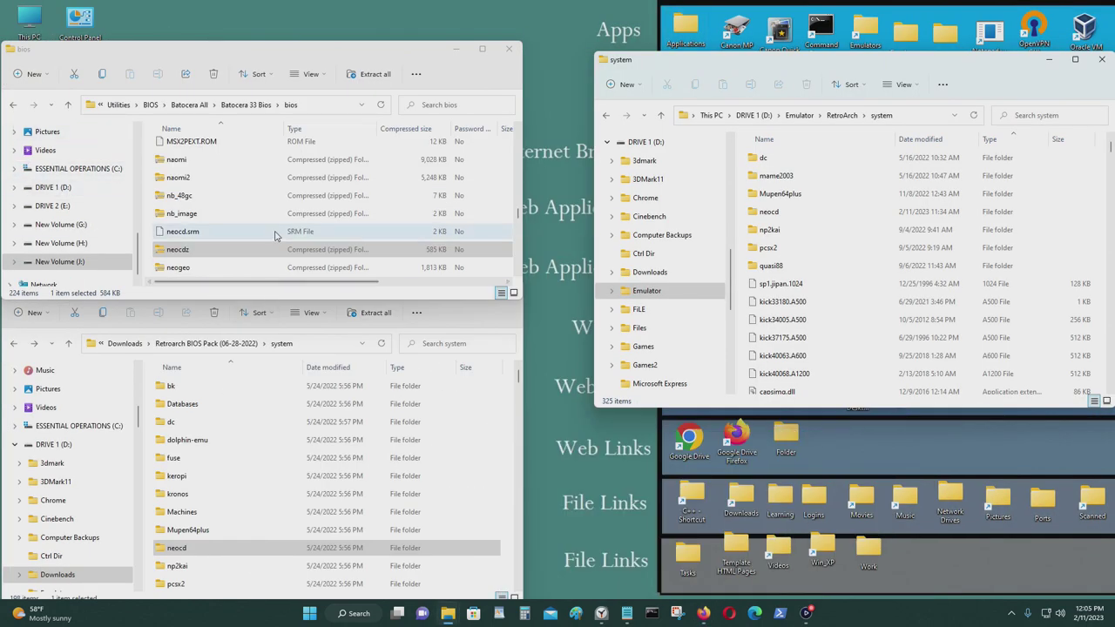
{"action": "scroll", "coordinate": [274, 233], "scroll_direction": "up", "scroll_amount": 2}
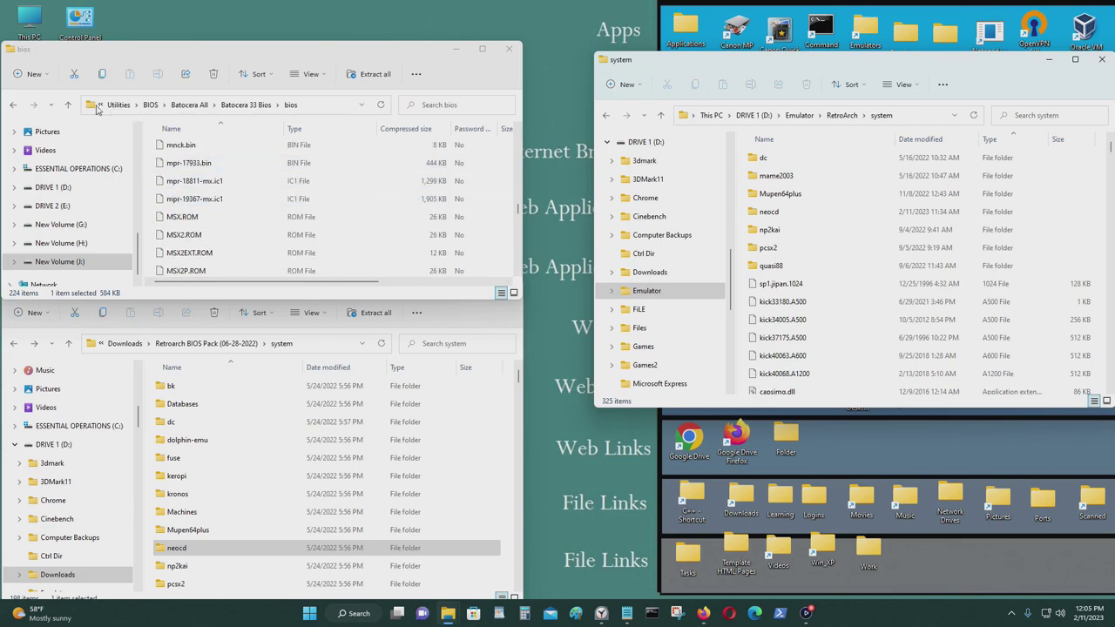
{"action": "left_click", "coordinate": [12, 108]}
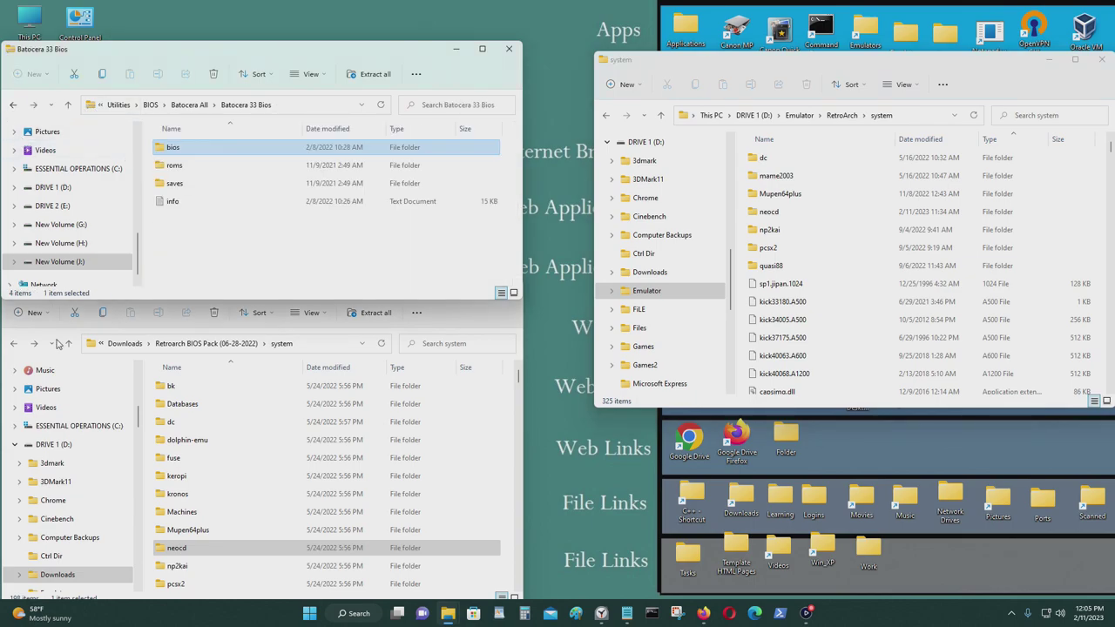
Browse the Retroarch BIOS Pack (06-28-2022) folder in Downloads and the files in its system folder
{"action": "left_click", "coordinate": [12, 344]}
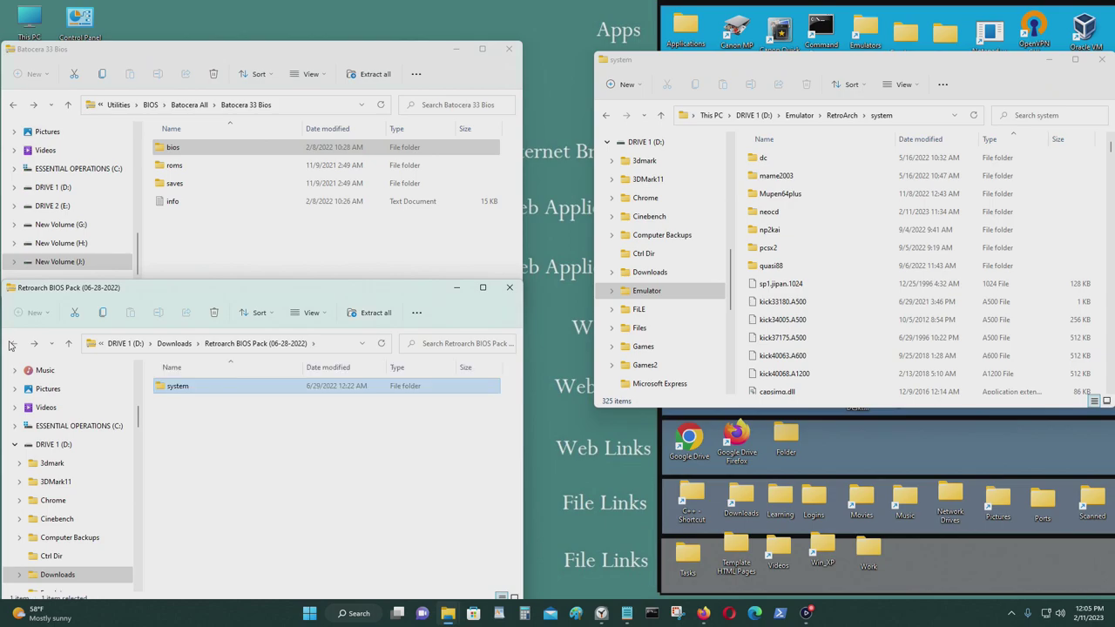
{"action": "left_click", "coordinate": [12, 345]}
{"action": "double_click", "coordinate": [218, 443]}
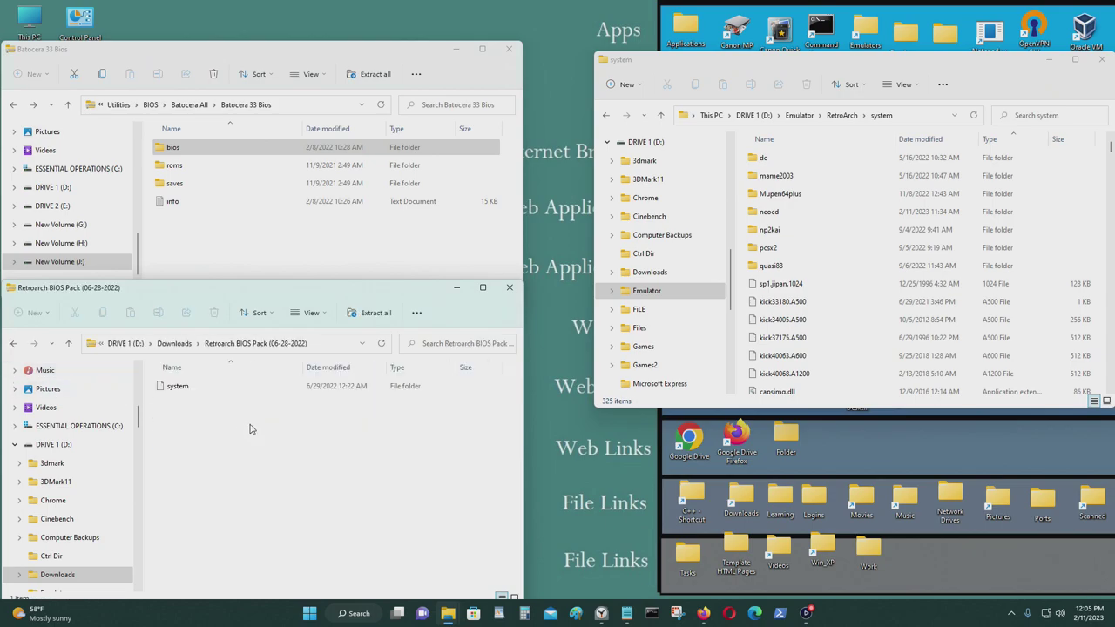
{"action": "key", "text": "Down"}
{"action": "key", "text": "Return"}
{"action": "scroll", "coordinate": [348, 422], "scroll_direction": "down", "scroll_amount": 10}
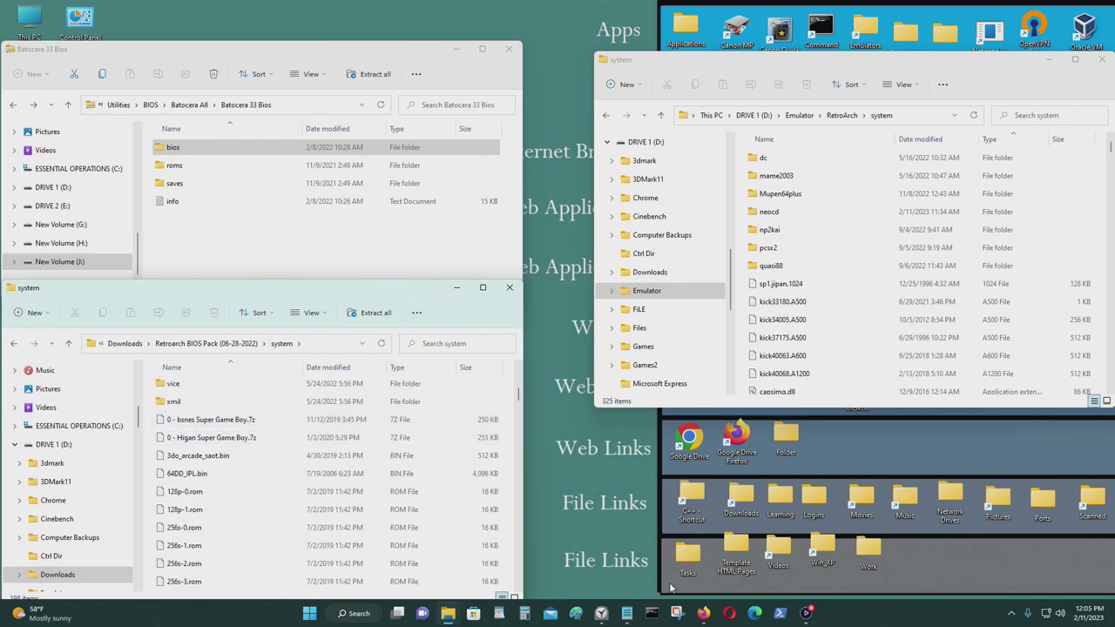
Bring up the pcenginecd wiki page in Firefox and show the RetroArch folder window in front of it
{"action": "left_click", "coordinate": [704, 613]}
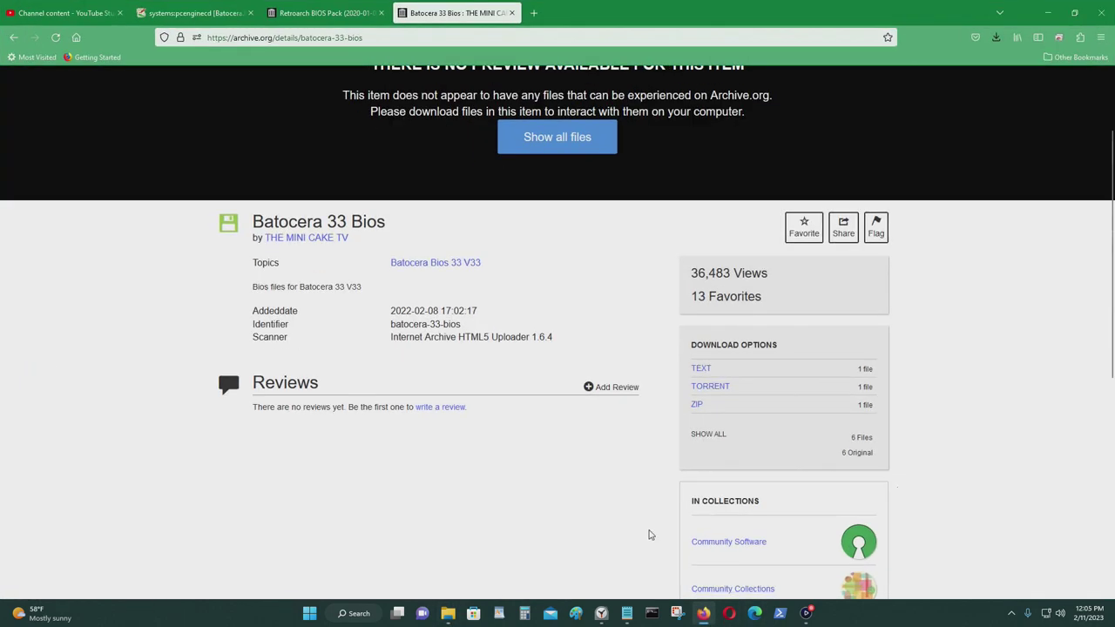
{"action": "left_click", "coordinate": [209, 14]}
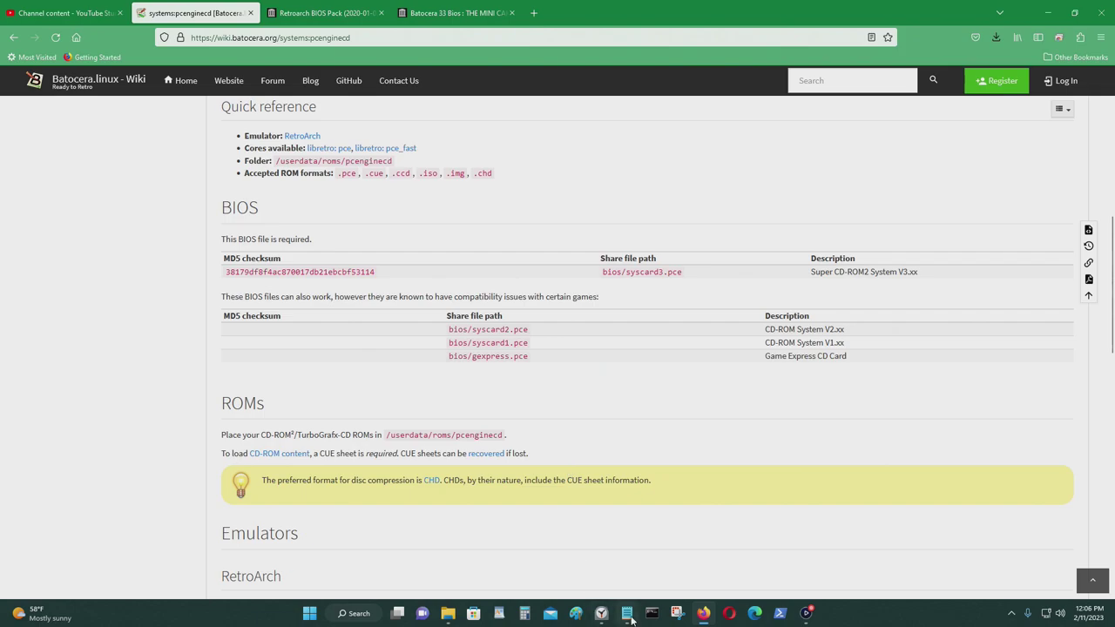
{"action": "mouse_move", "coordinate": [629, 620]}
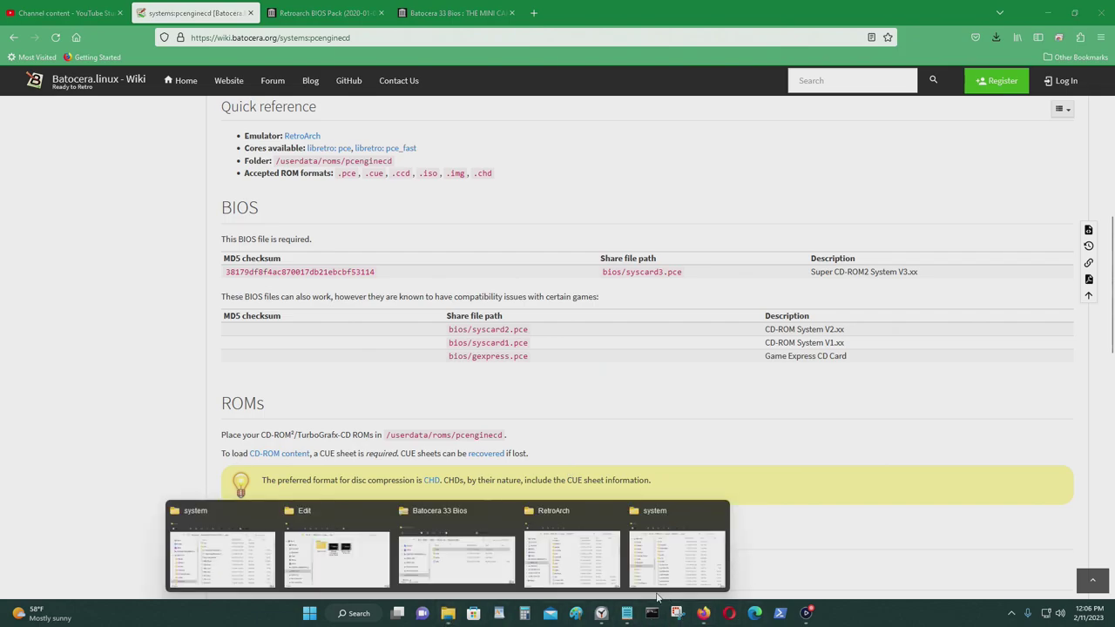
{"action": "left_click", "coordinate": [575, 557]}
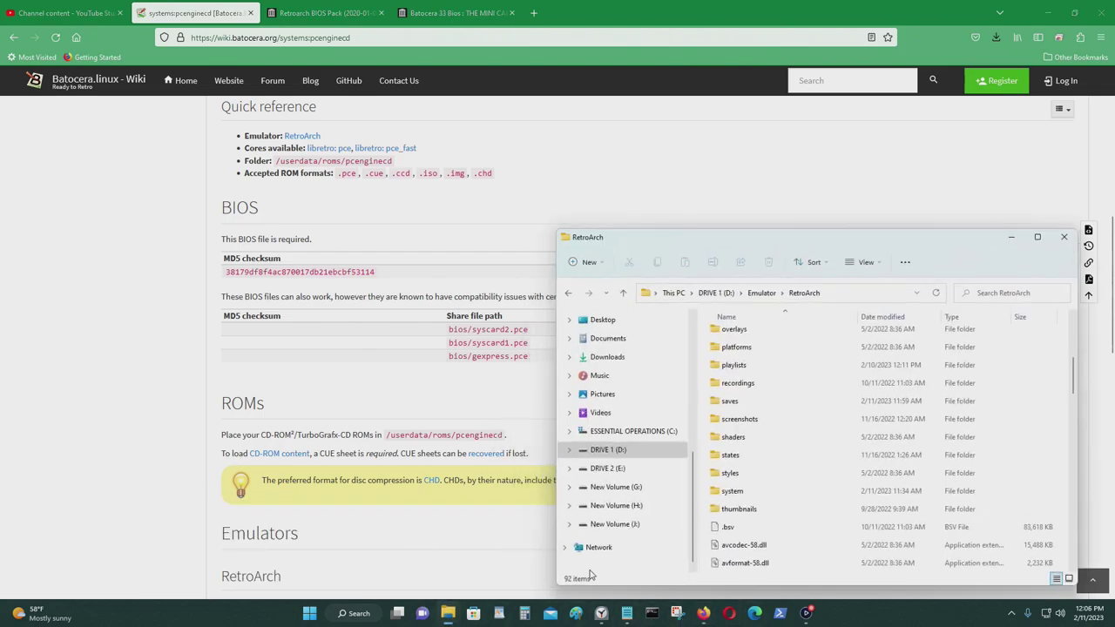
{"action": "left_click", "coordinate": [1009, 240]}
{"action": "mouse_move", "coordinate": [463, 620]}
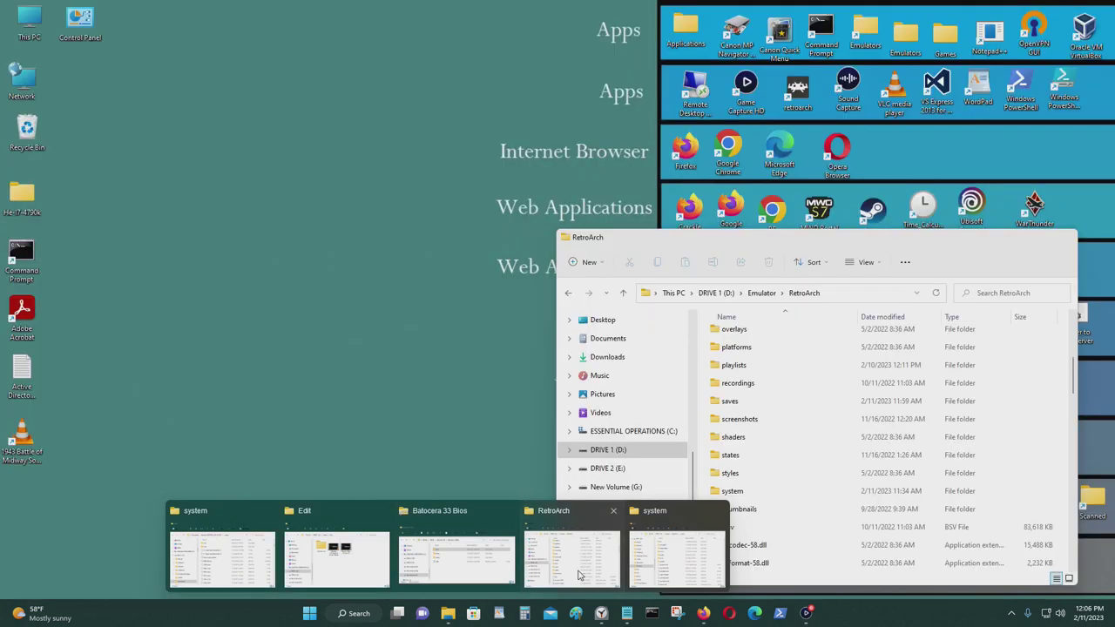
{"action": "left_click", "coordinate": [570, 557]}
In the Batocera 33 Bios window, go back to the BIOS folder and open Batocera All
{"action": "left_click", "coordinate": [453, 567]}
{"action": "left_click", "coordinate": [12, 105]}
{"action": "left_click", "coordinate": [13, 104]}
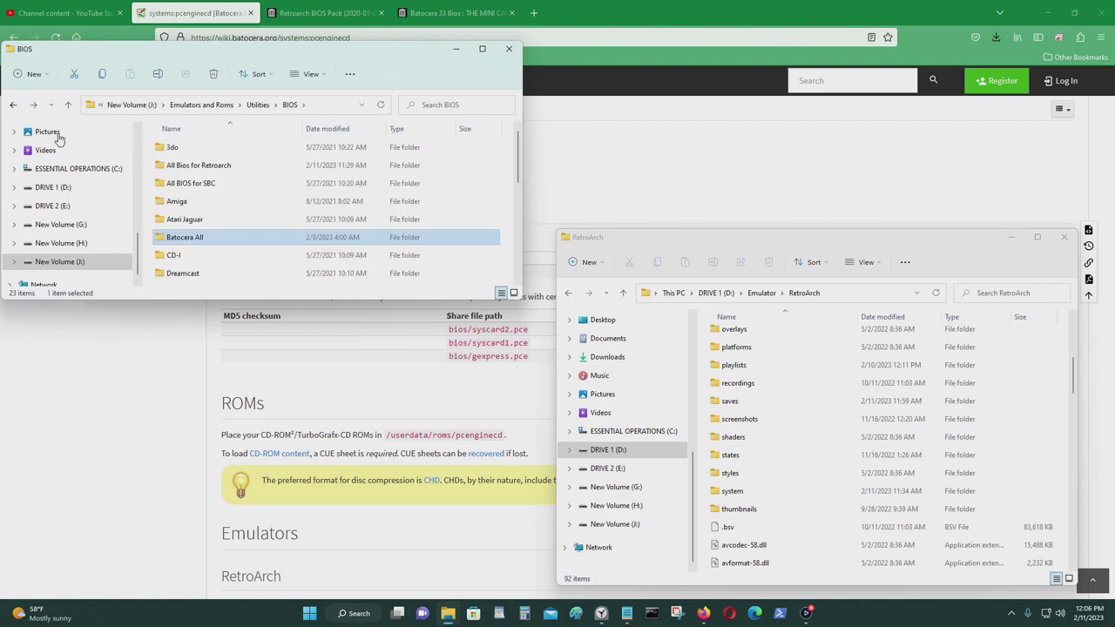
{"action": "double_click", "coordinate": [222, 237]}
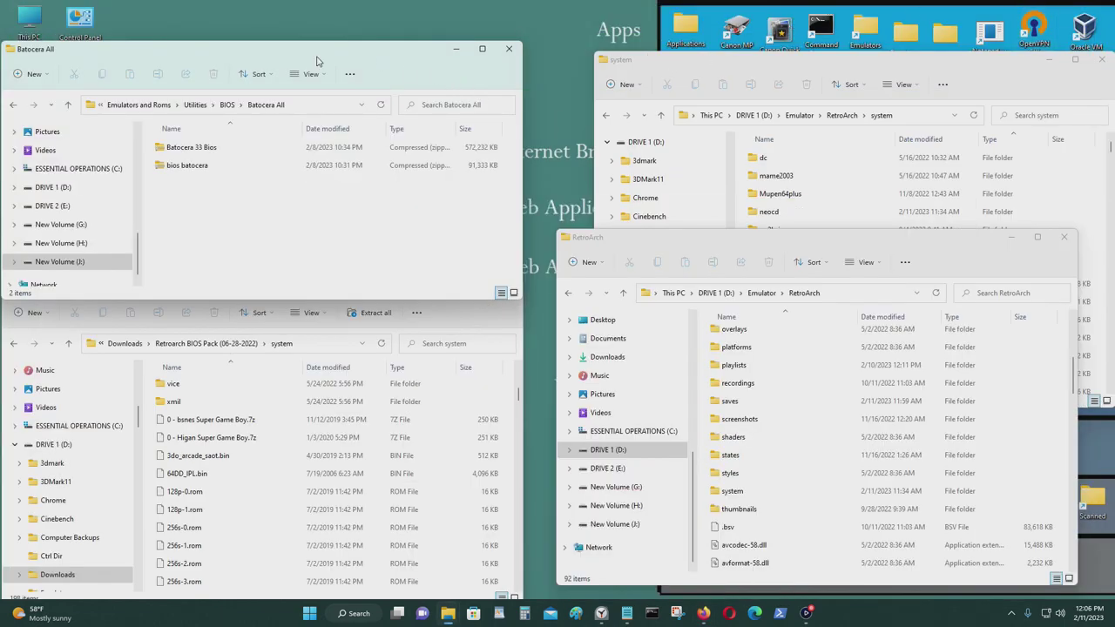
Arrange the Batocera All, RetroArch and BIOS pack system windows so that they do not overlap
{"action": "left_click_drag", "start_coordinate": [317, 61], "coordinate": [884, 32]}
{"action": "left_click", "coordinate": [826, 275]}
{"action": "left_click_drag", "start_coordinate": [829, 247], "coordinate": [842, 293]}
{"action": "left_click_drag", "start_coordinate": [317, 294], "coordinate": [329, 274]}
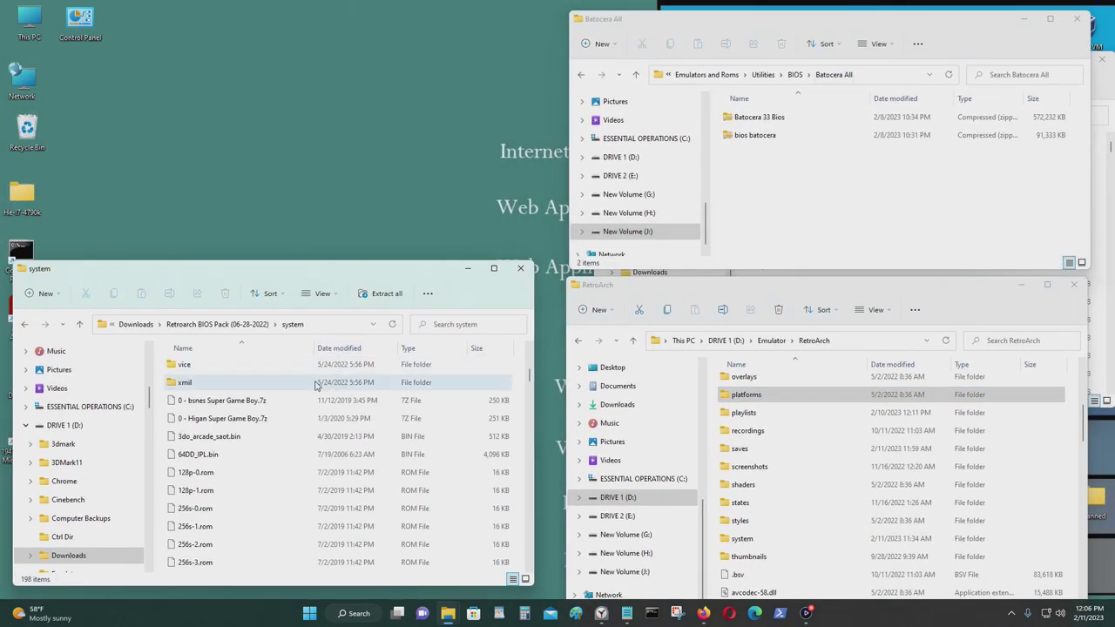
Close the Edit folder window and bring the Batocera All window forward
{"action": "left_click", "coordinate": [447, 616]}
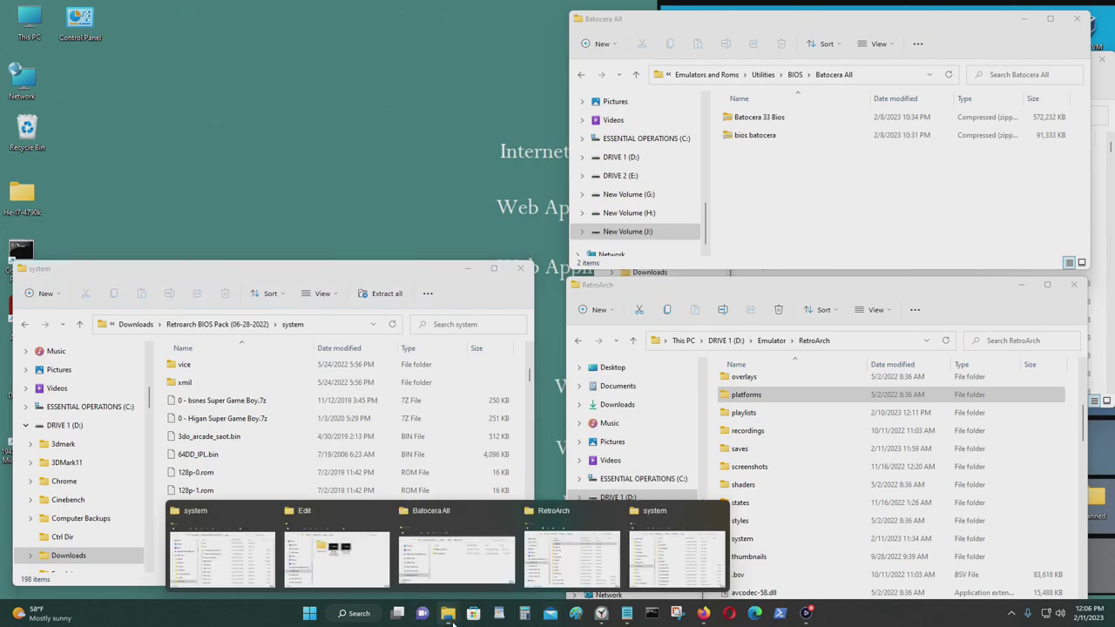
{"action": "left_click", "coordinate": [336, 549]}
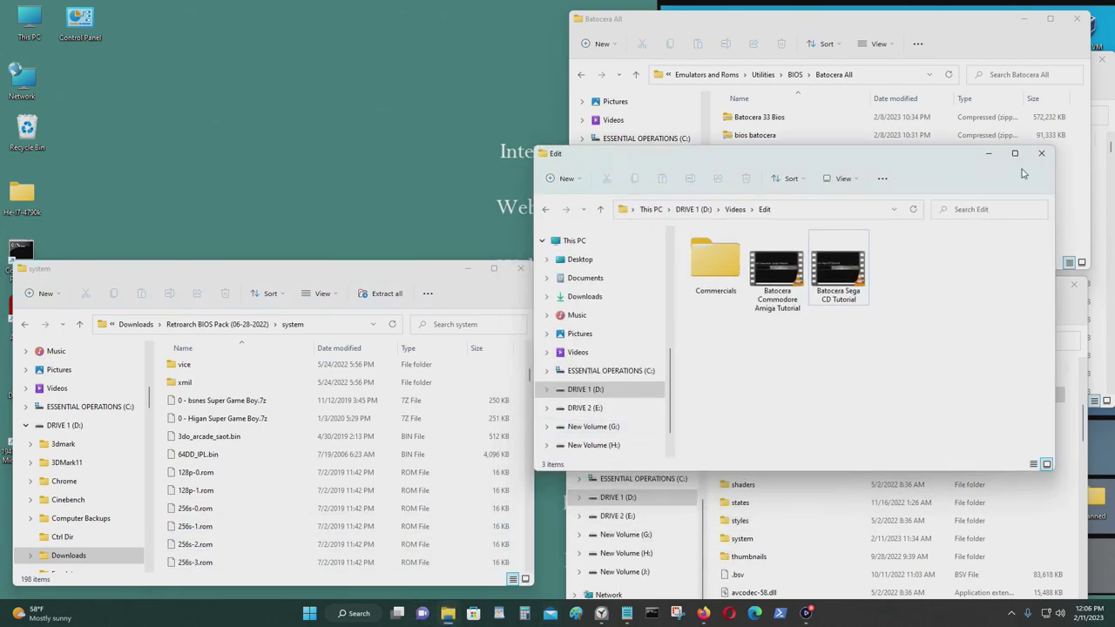
{"action": "mouse_move", "coordinate": [450, 613]}
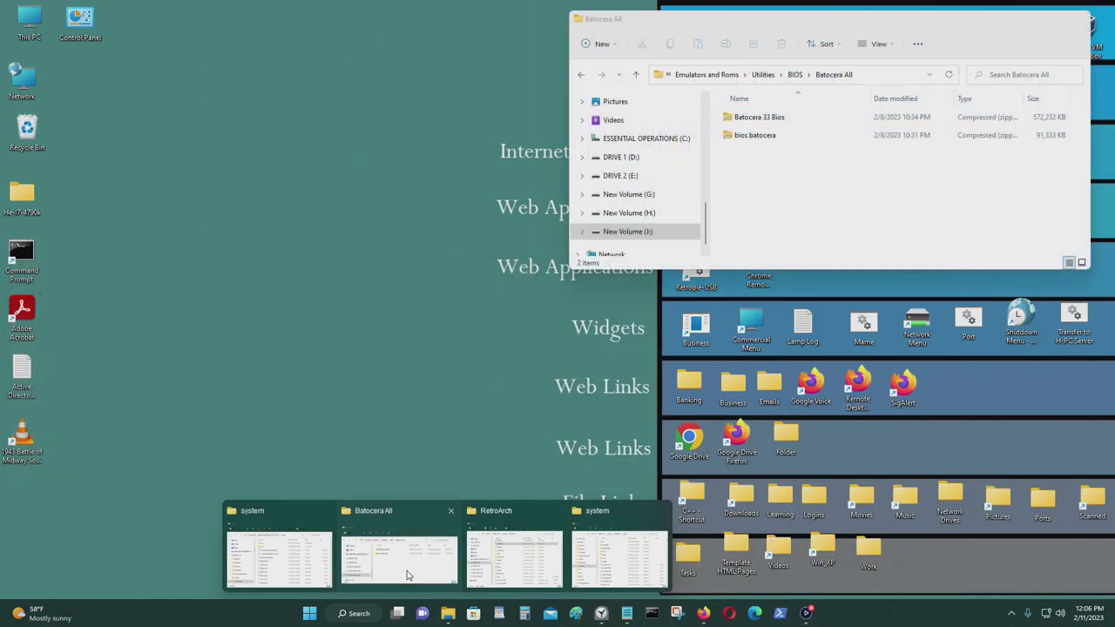
{"action": "left_click", "coordinate": [402, 565]}
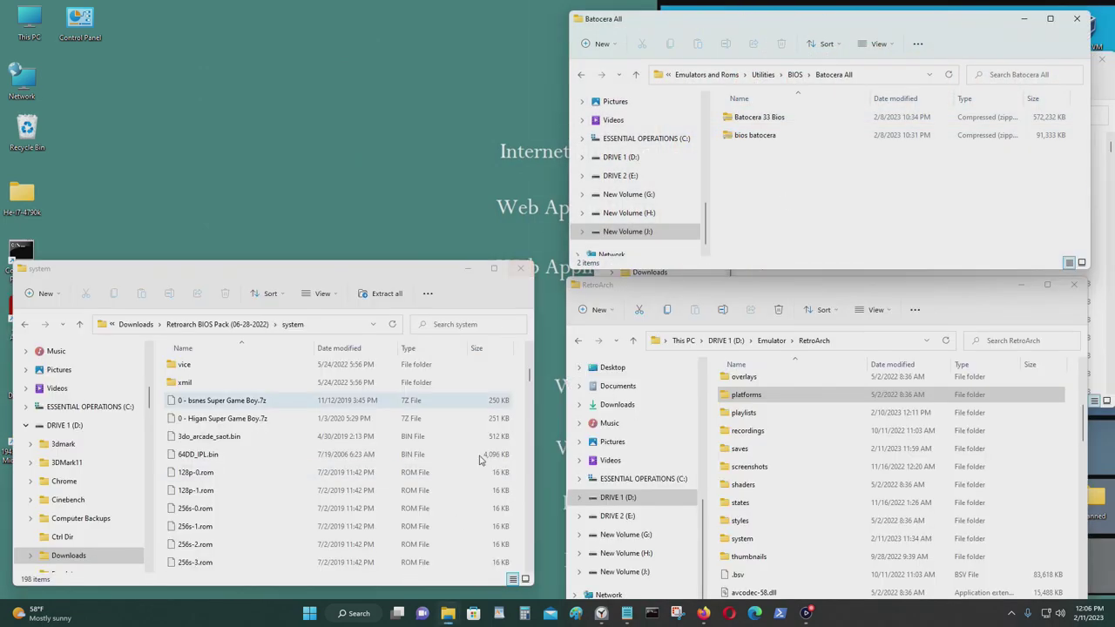
Close the RetroArch folder window and place the window of RetroArch's system folder beneath Batocera All
{"action": "mouse_move", "coordinate": [448, 613]}
{"action": "left_click", "coordinate": [634, 565]}
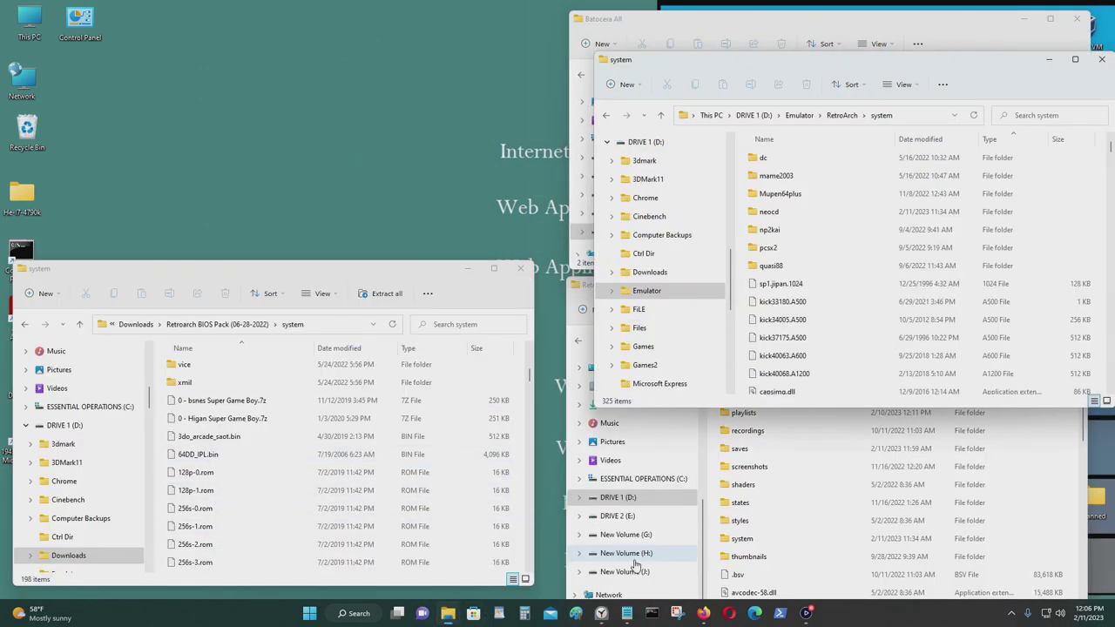
{"action": "left_click_drag", "start_coordinate": [955, 74], "coordinate": [877, 413]}
{"action": "left_click", "coordinate": [868, 341]}
{"action": "left_click", "coordinate": [1073, 284]}
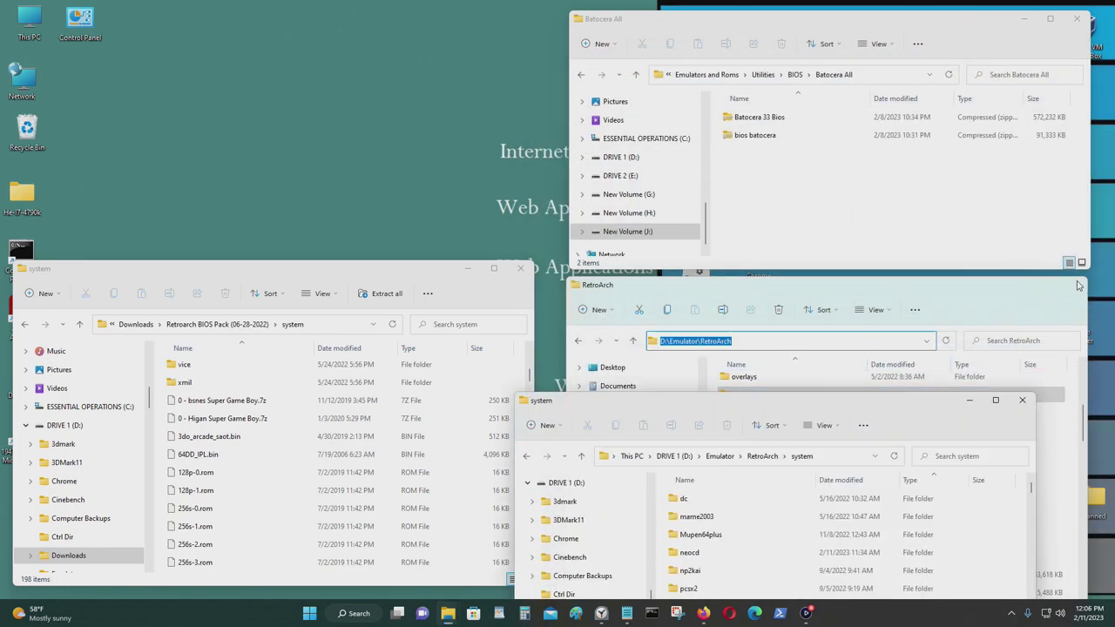
{"action": "left_click_drag", "start_coordinate": [858, 403], "coordinate": [836, 275]}
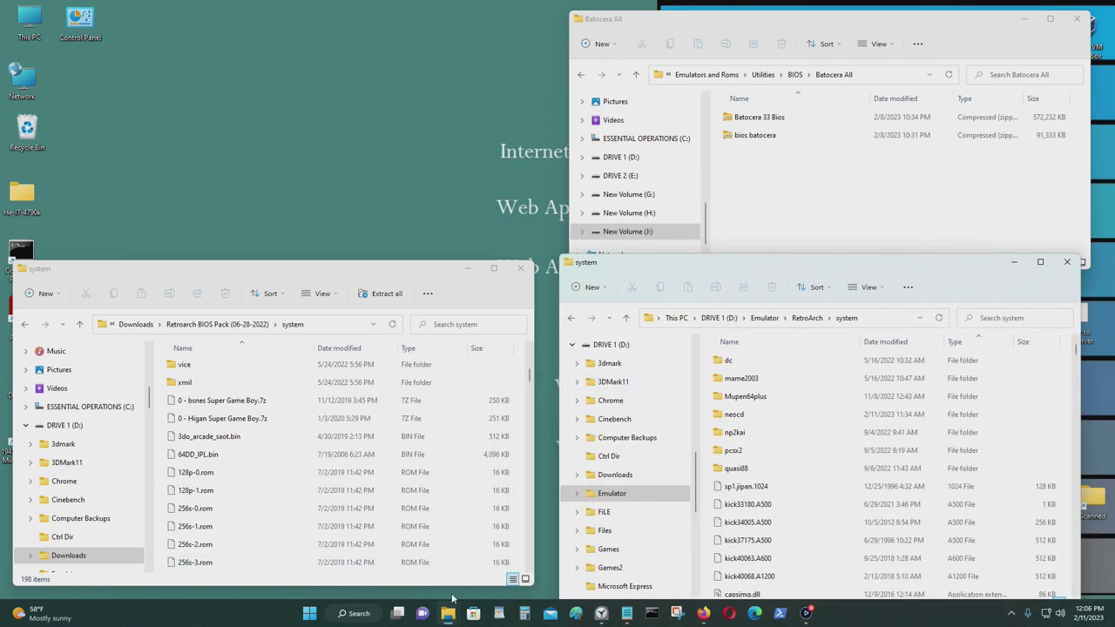
{"action": "left_click", "coordinate": [456, 614]}
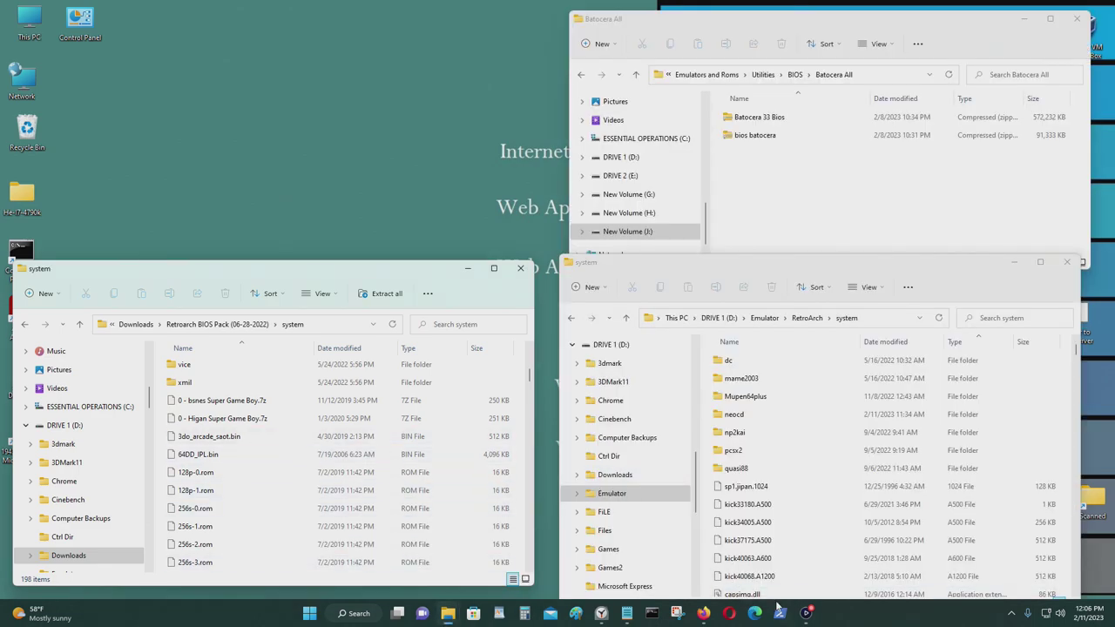
{"action": "left_click", "coordinate": [704, 614]}
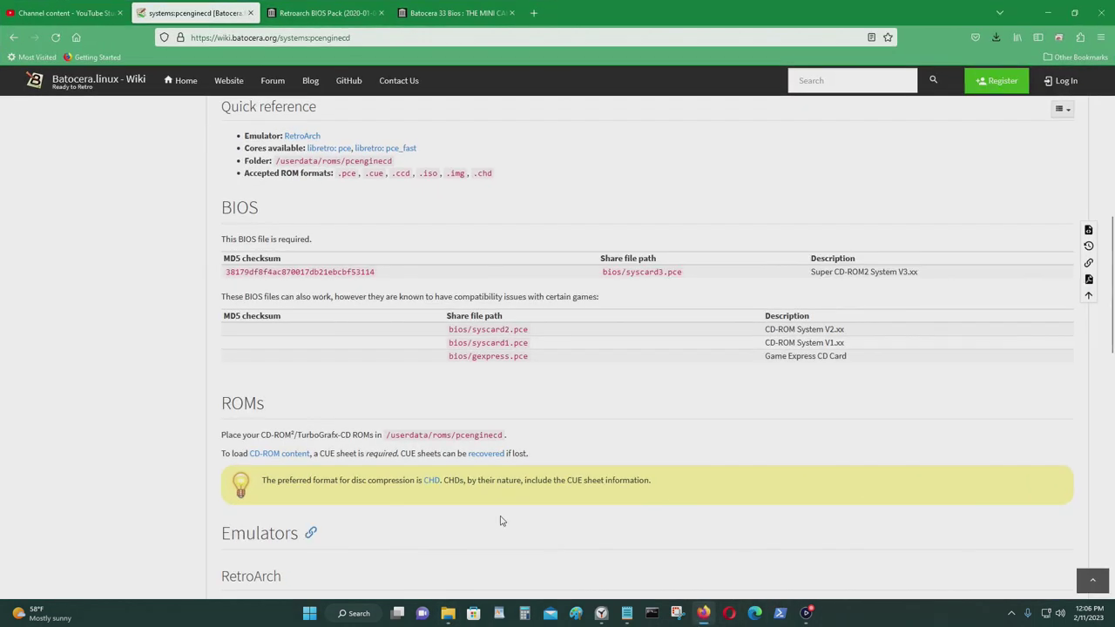
{"action": "mouse_move", "coordinate": [447, 613]}
{"action": "left_click", "coordinate": [371, 584]}
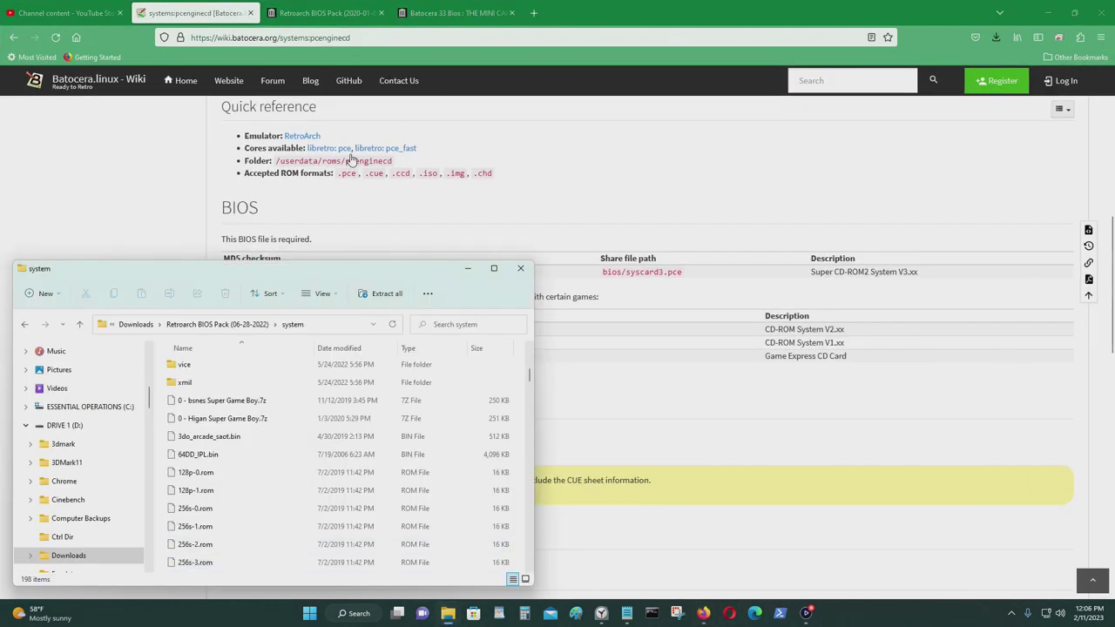
{"action": "mouse_move", "coordinate": [350, 271]}
{"action": "left_mouse_down"}
{"action": "mouse_move", "coordinate": [762, 374]}
{"action": "mouse_move", "coordinate": [313, 327]}
{"action": "mouse_move", "coordinate": [354, 395]}
{"action": "mouse_move", "coordinate": [438, 258]}
{"action": "mouse_move", "coordinate": [364, 262]}
{"action": "left_mouse_up"}
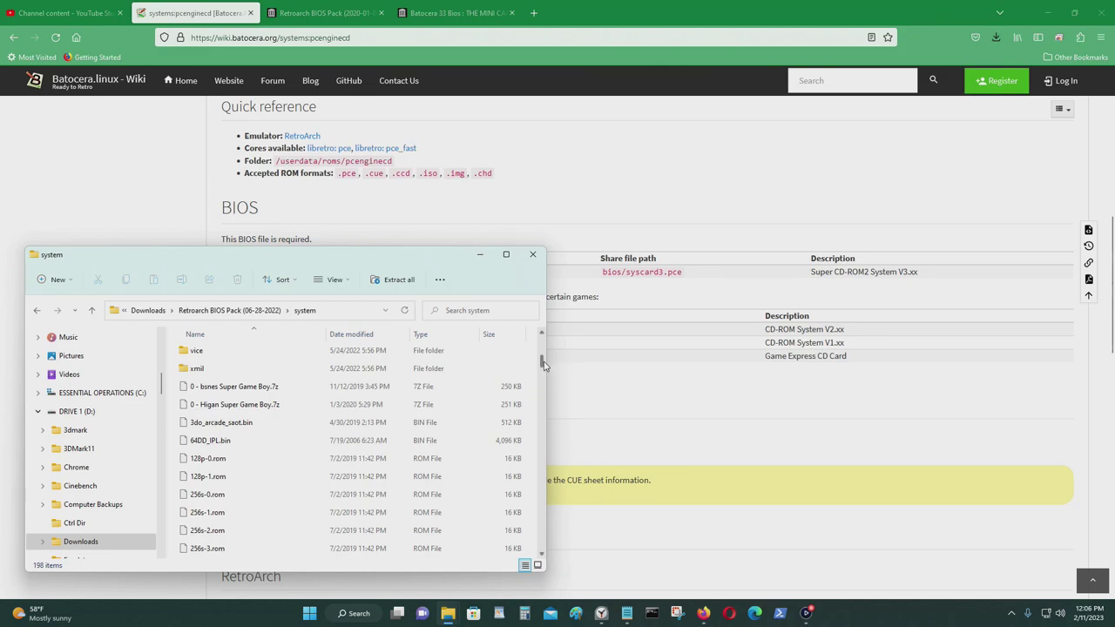
Locate the syscard files in the BIOS pack's system folder and select syscard1.pce
{"action": "left_click_drag", "start_coordinate": [542, 366], "coordinate": [541, 516]}
{"action": "scroll", "coordinate": [360, 482], "scroll_direction": "down", "scroll_amount": 6}
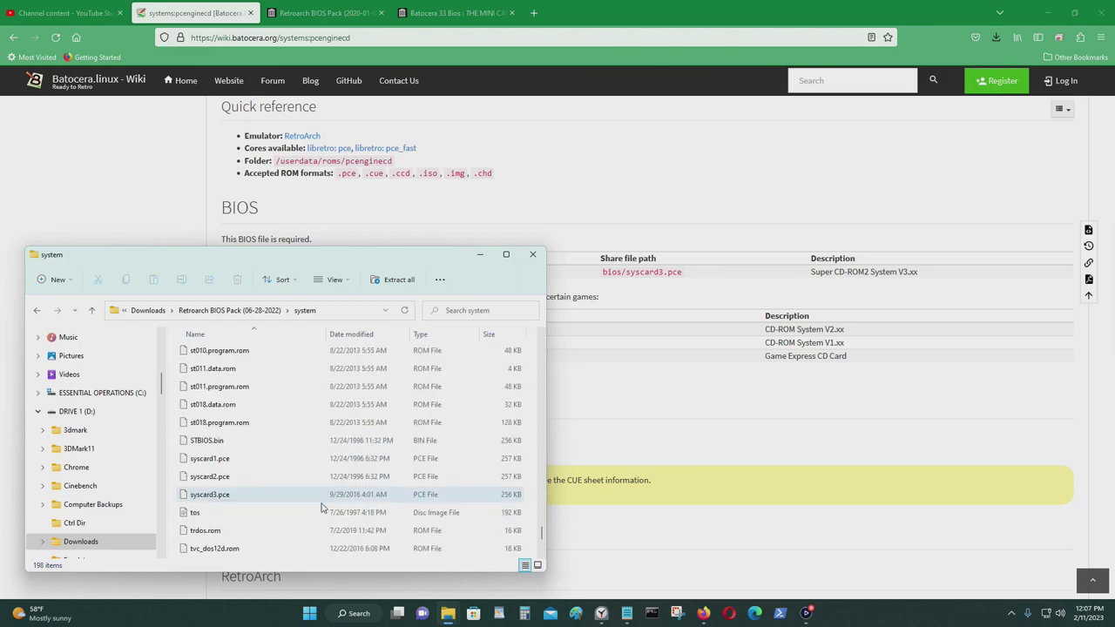
{"action": "left_click", "coordinate": [241, 461]}
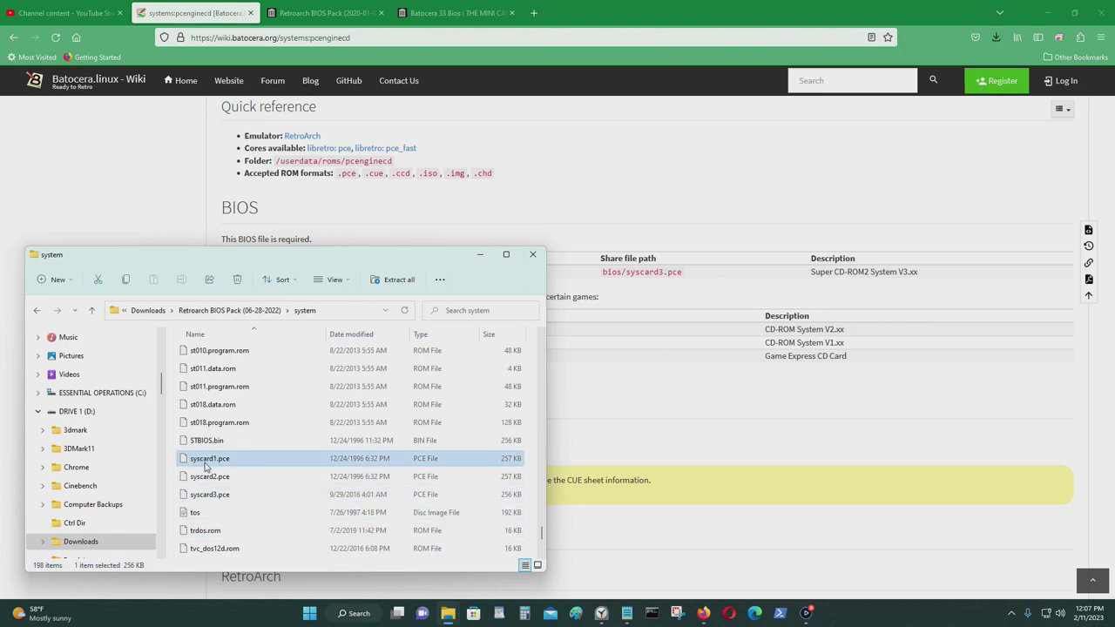
Copy syscard1.pce, syscard2.pce and syscard3.pce from the BIOS pack into RetroArch's system folder, skipping the file that already exists there
{"action": "left_click", "coordinate": [1053, 12]}
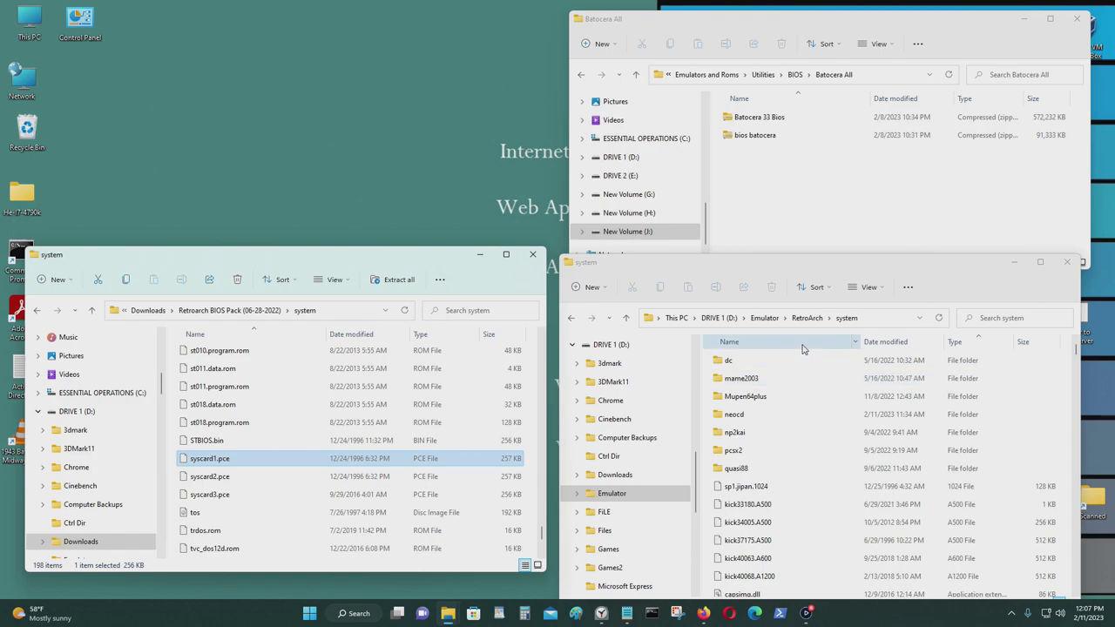
{"action": "left_click_drag", "start_coordinate": [814, 265], "coordinate": [821, 220]}
{"action": "left_click_drag", "start_coordinate": [174, 461], "coordinate": [716, 466]}
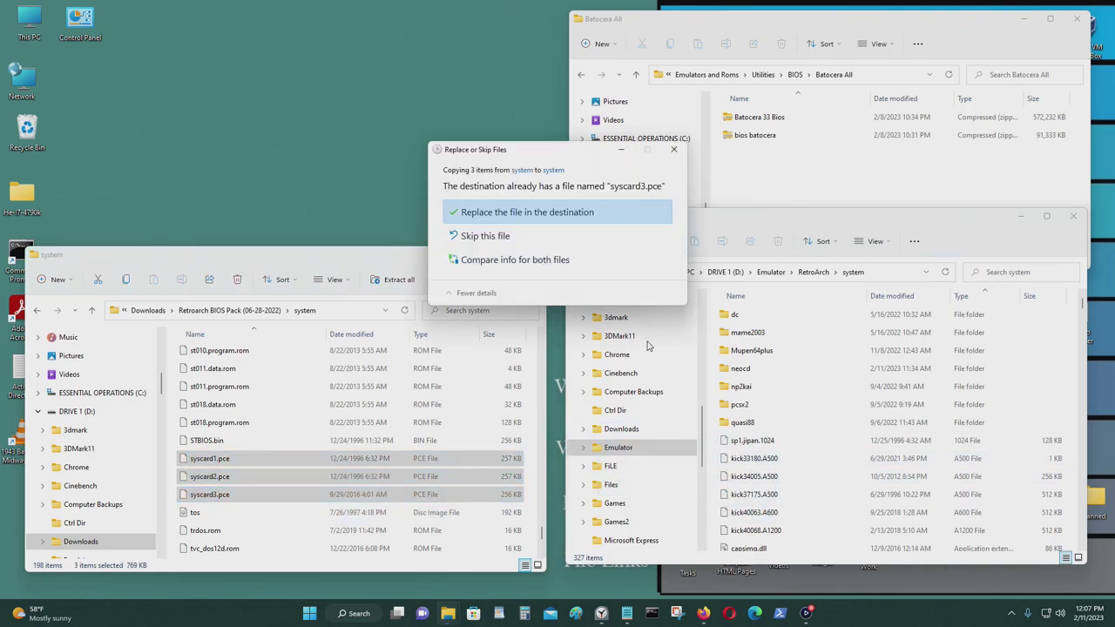
{"action": "left_click", "coordinate": [522, 236]}
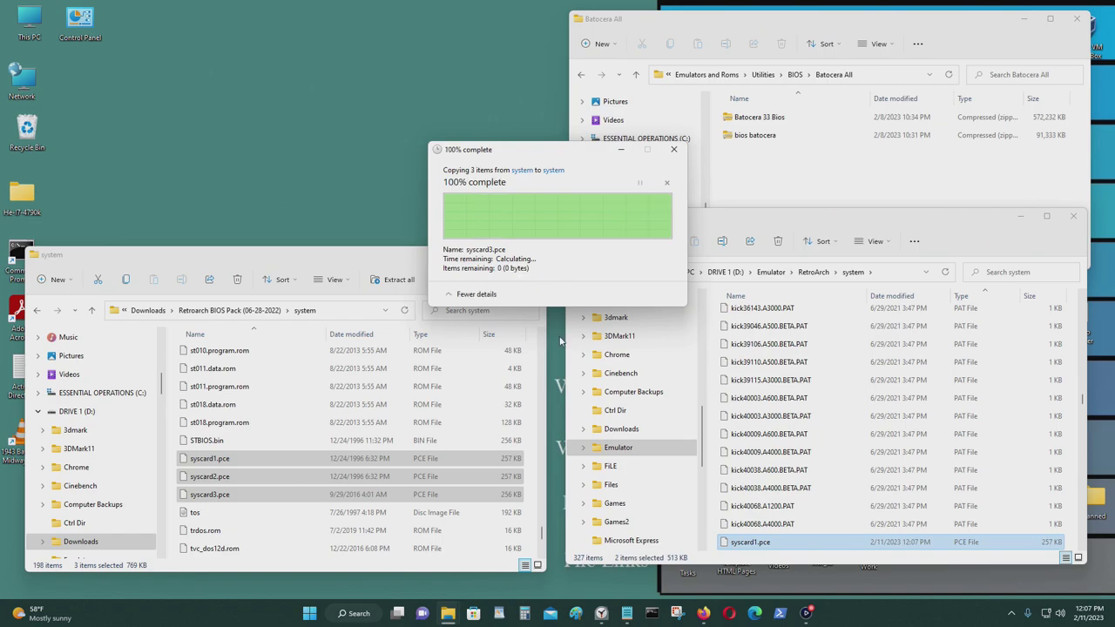
Copy gexpress.pce, the remaining BIOS file listed on the wiki, into RetroArch's system folder and go back to the RetroArch folder
{"action": "left_click", "coordinate": [708, 617]}
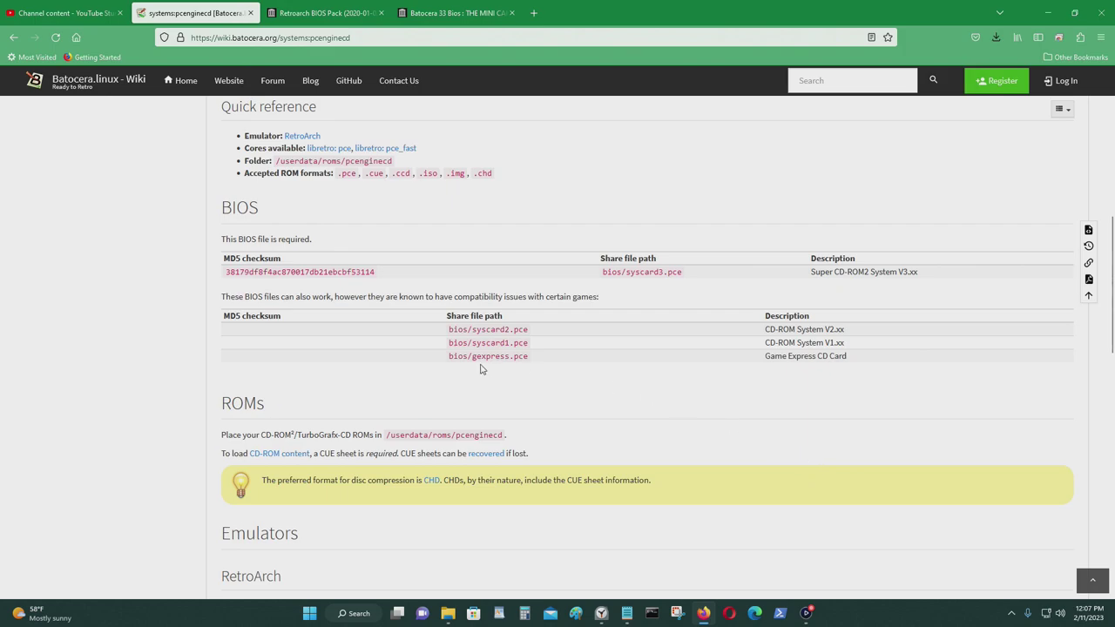
{"action": "left_click", "coordinate": [1048, 12]}
{"action": "scroll", "coordinate": [324, 422], "scroll_direction": "up", "scroll_amount": 2}
{"action": "scroll", "coordinate": [325, 422], "scroll_direction": "up", "scroll_amount": 15}
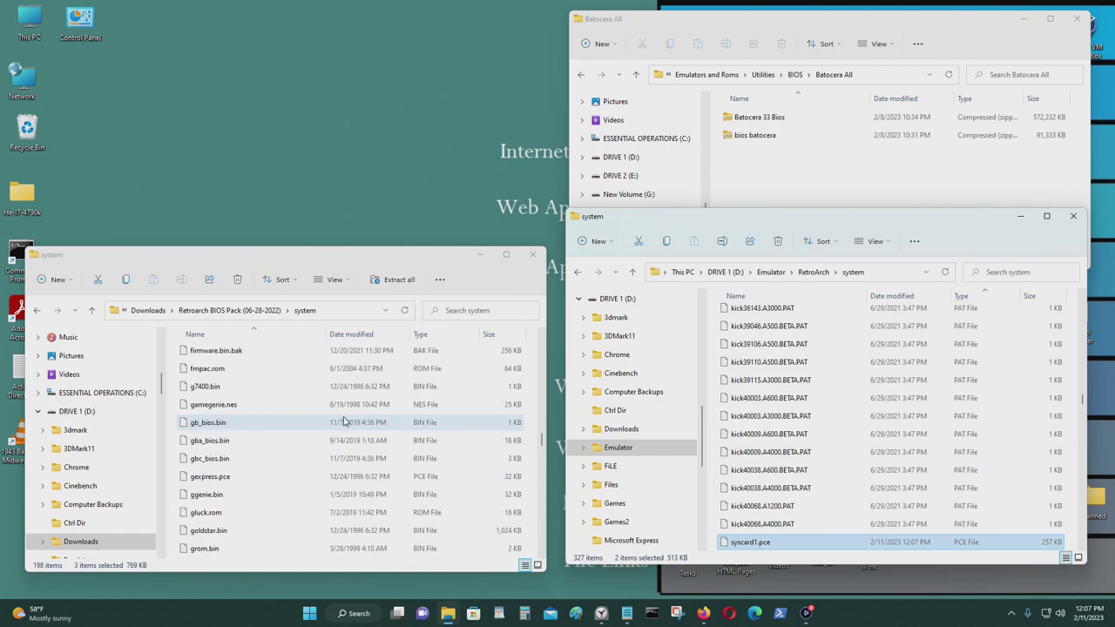
{"action": "scroll", "coordinate": [311, 440], "scroll_direction": "down", "scroll_amount": 1}
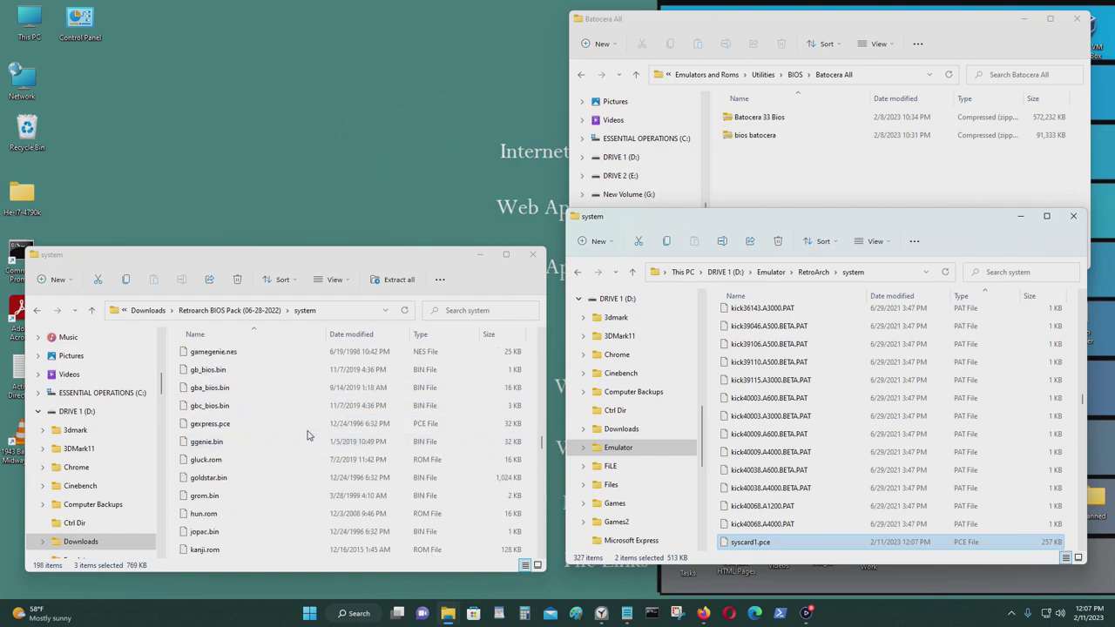
{"action": "left_click_drag", "start_coordinate": [248, 436], "coordinate": [723, 483]}
{"action": "scroll", "coordinate": [839, 500], "scroll_direction": "down", "scroll_amount": 5}
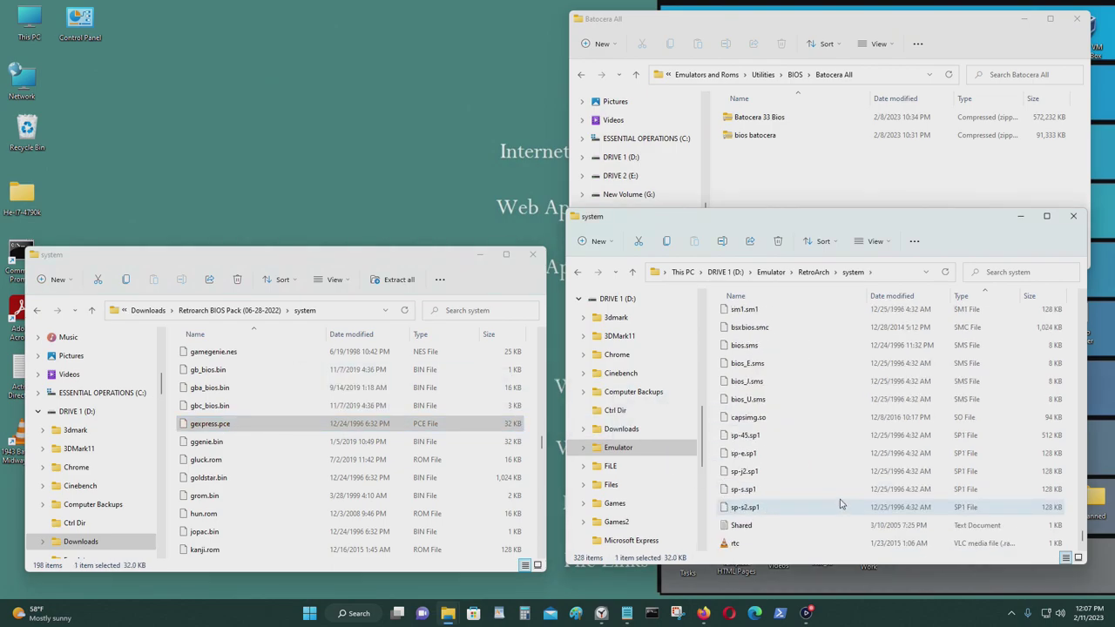
{"action": "left_click", "coordinate": [587, 276]}
{"action": "scroll", "coordinate": [317, 431], "scroll_direction": "down", "scroll_amount": 10}
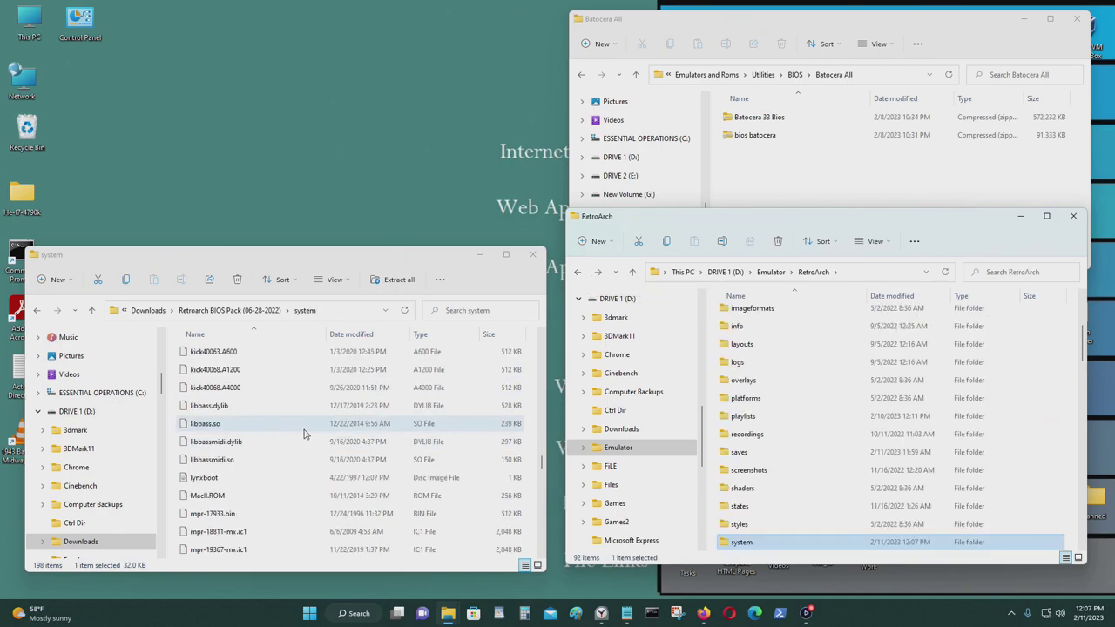
Review the ROMs, emulator and core settings sections of the Batocera wiki's PC Engine CD page, and minimize the browser
{"action": "left_click", "coordinate": [707, 614]}
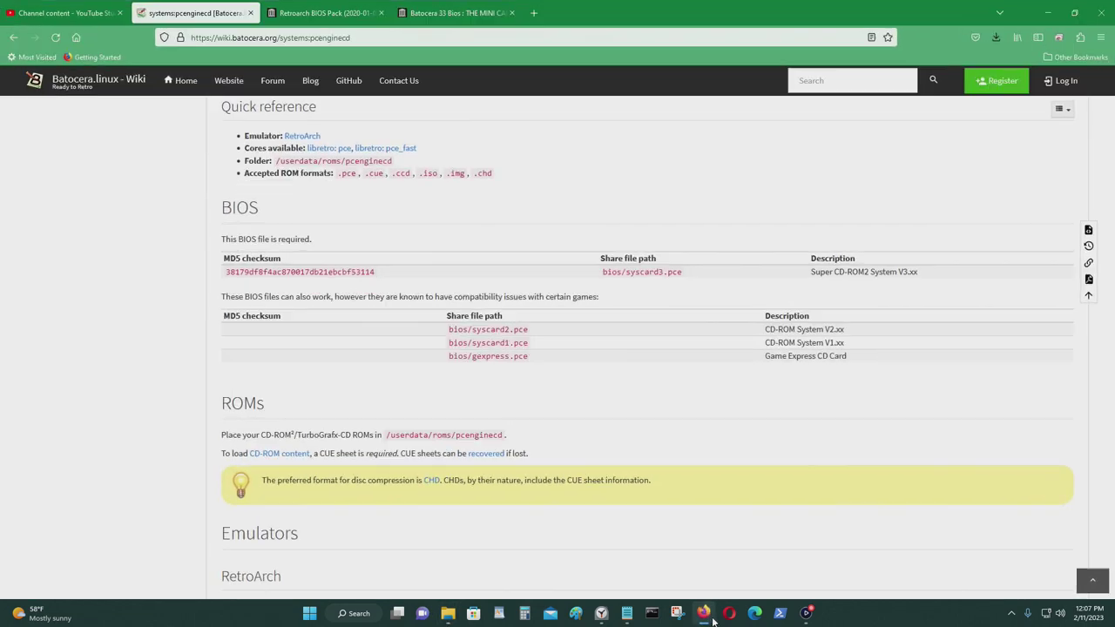
{"action": "scroll", "coordinate": [643, 372], "scroll_direction": "down", "scroll_amount": 2}
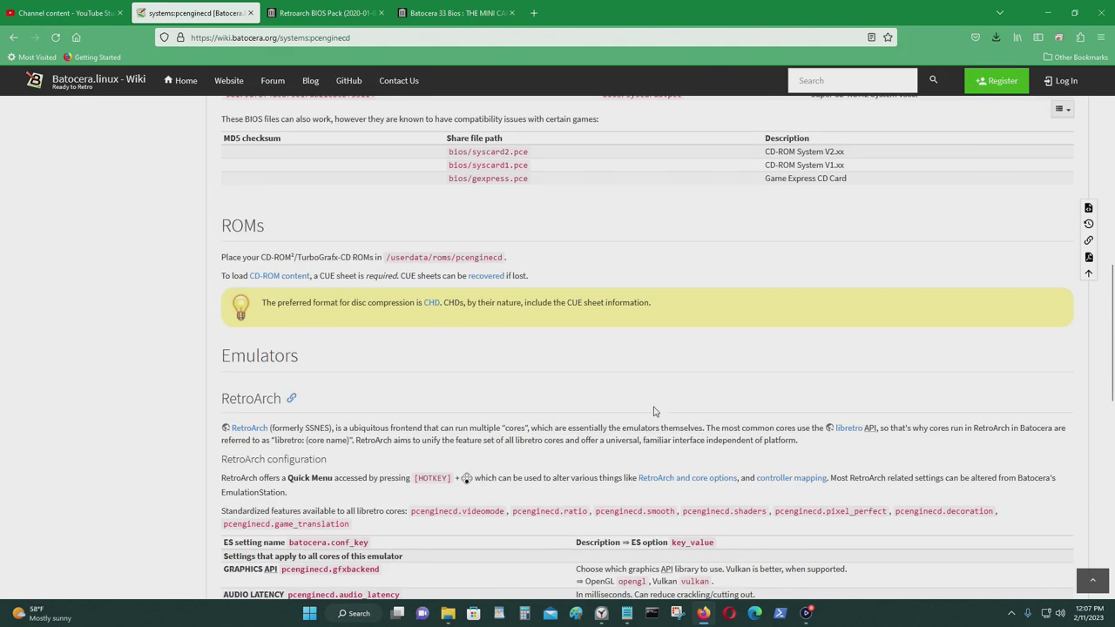
{"action": "scroll", "coordinate": [662, 356], "scroll_direction": "down", "scroll_amount": 3}
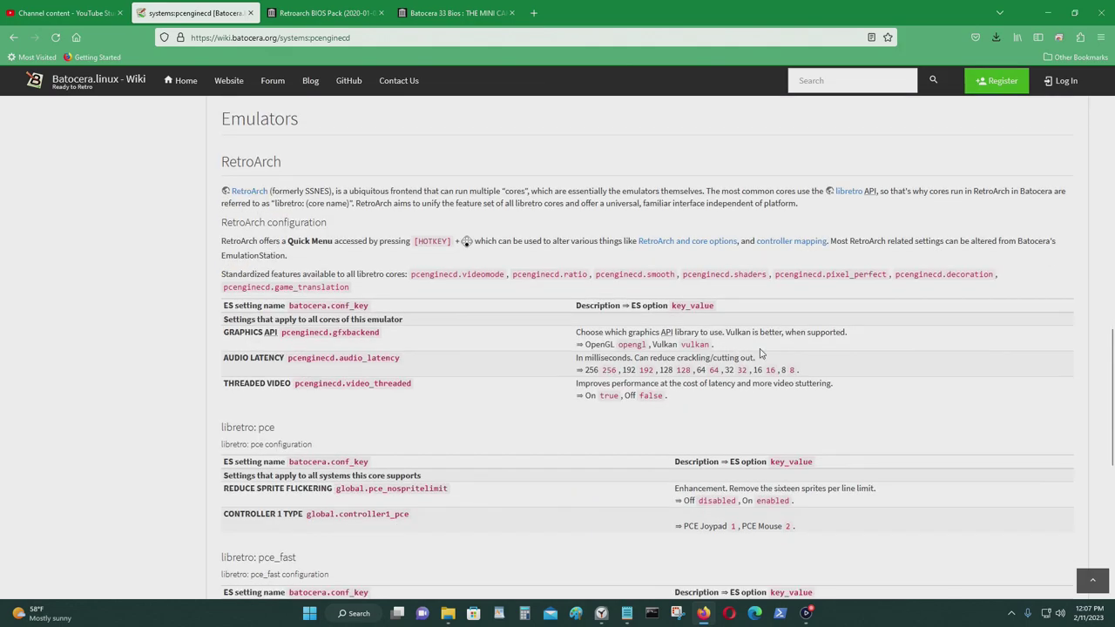
{"action": "scroll", "coordinate": [762, 353], "scroll_direction": "down", "scroll_amount": 2}
{"action": "scroll", "coordinate": [783, 349], "scroll_direction": "up", "scroll_amount": 4}
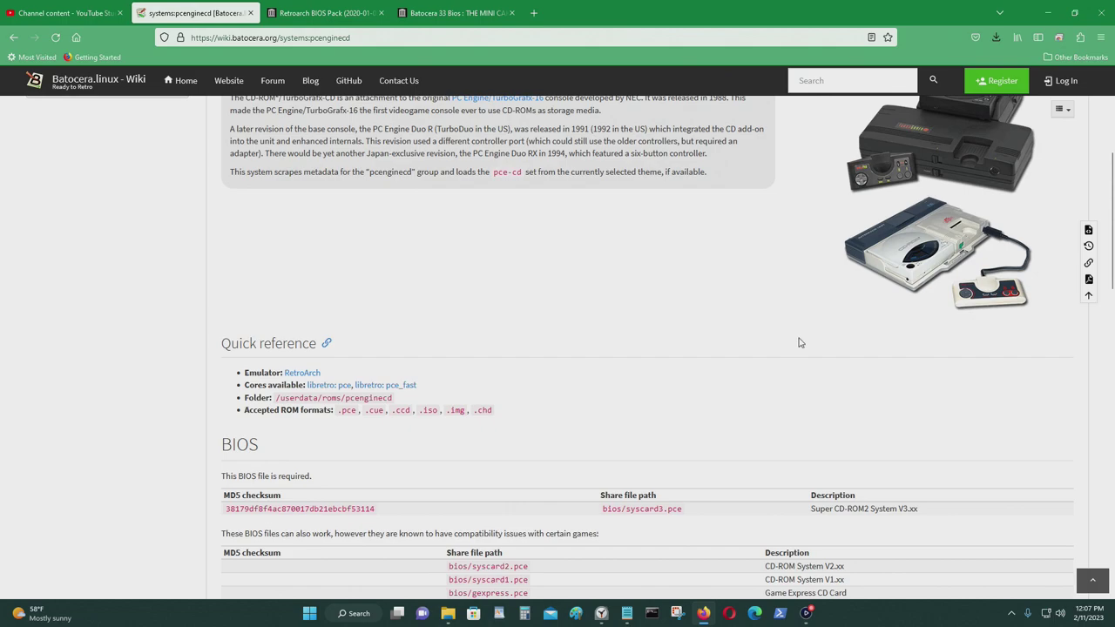
{"action": "scroll", "coordinate": [800, 343], "scroll_direction": "up", "scroll_amount": 2}
{"action": "left_click", "coordinate": [1048, 12]}
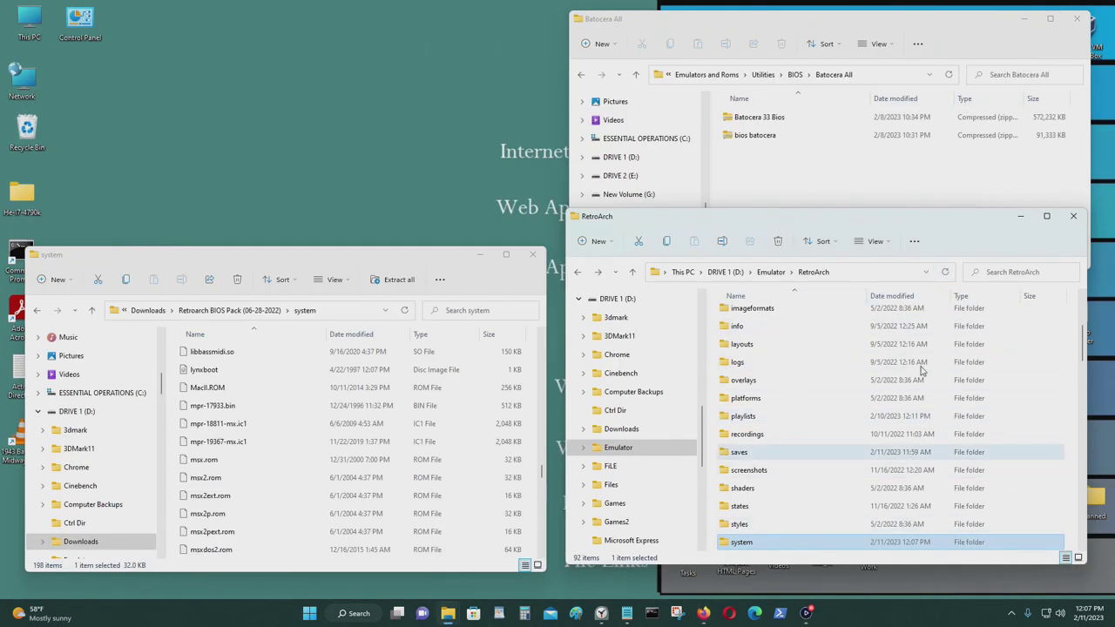
Move the Batocera All and RetroArch folder windows away from the desktop shortcuts and launch RetroArch
{"action": "left_click_drag", "start_coordinate": [948, 26], "coordinate": [409, 82]}
{"action": "left_click_drag", "start_coordinate": [899, 223], "coordinate": [941, 307]}
{"action": "double_click", "coordinate": [797, 91]}
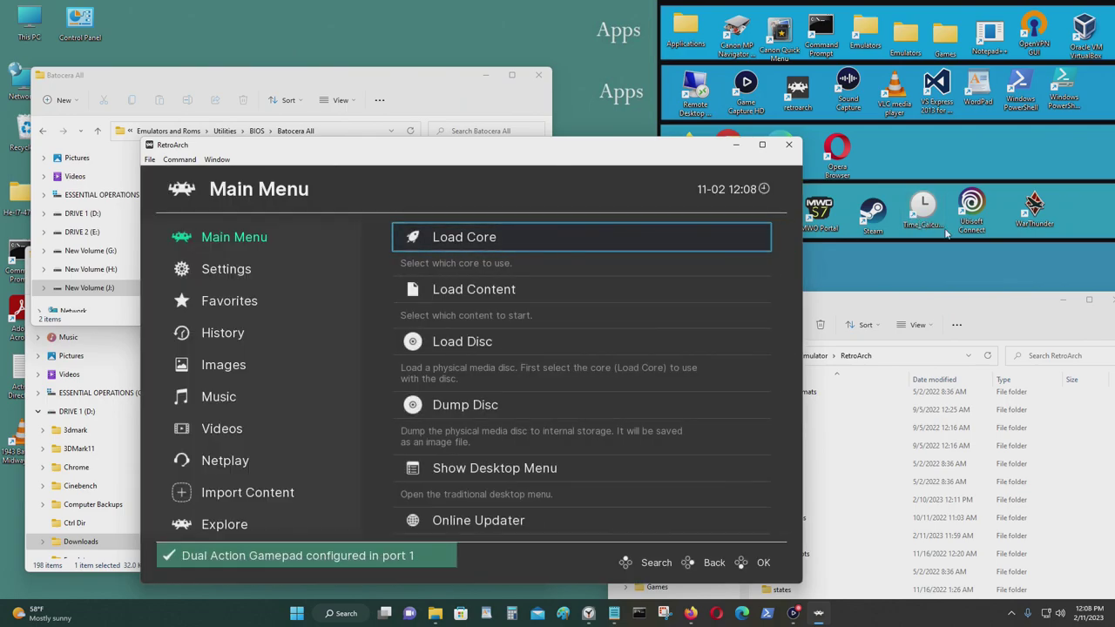
Browse RetroArch's playlists, including NEC PC-Engine CD, and return to the Main Menu
{"action": "key", "text": "Left"}
{"action": "key", "text": "Up"}
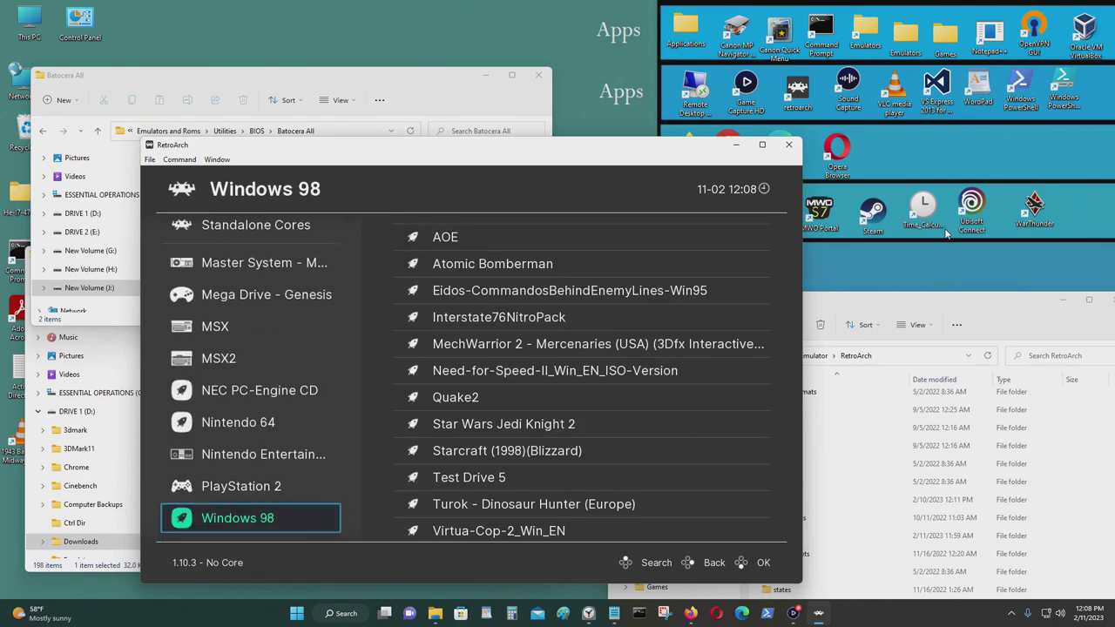
{"action": "key", "text": "Up"}
{"action": "key", "text": "Up"}
{"action": "key", "text": "Up"}
{"action": "key", "text": "Up"}
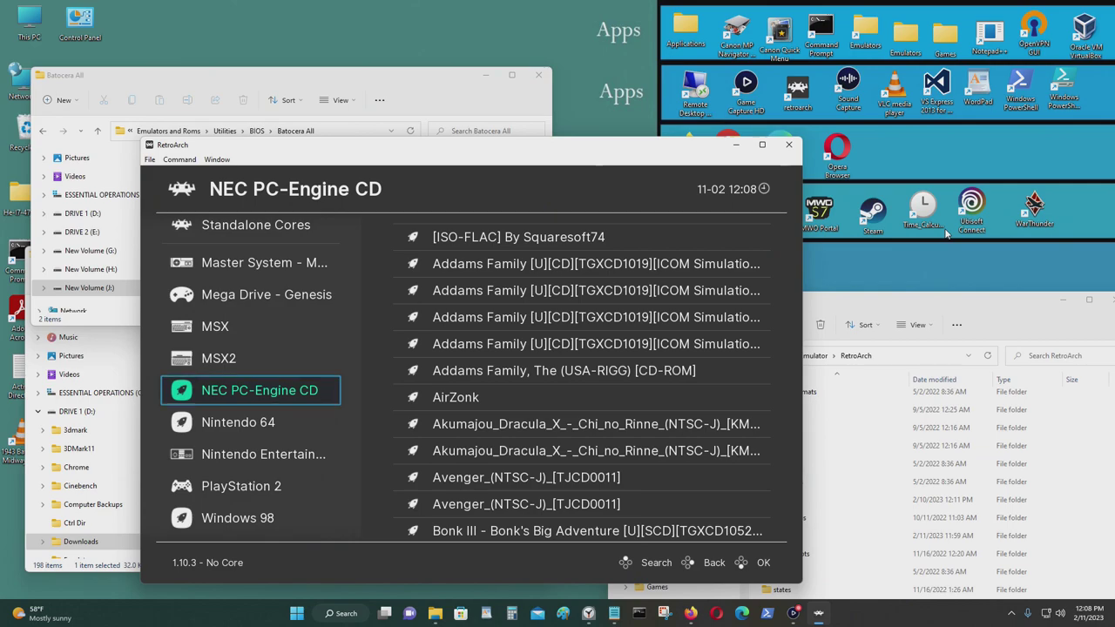
{"action": "key", "text": "Up"}
{"action": "key", "text": "Down"}
{"action": "key", "text": "Down"}
{"action": "key", "text": "Down"}
{"action": "key", "text": "Down"}
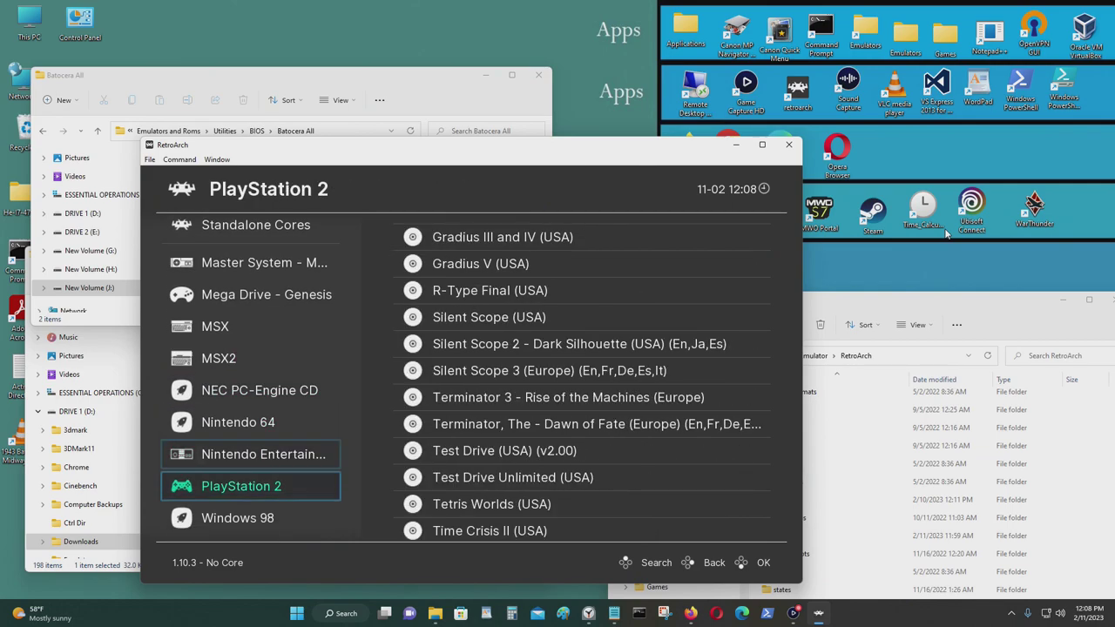
{"action": "key", "text": "Down"}
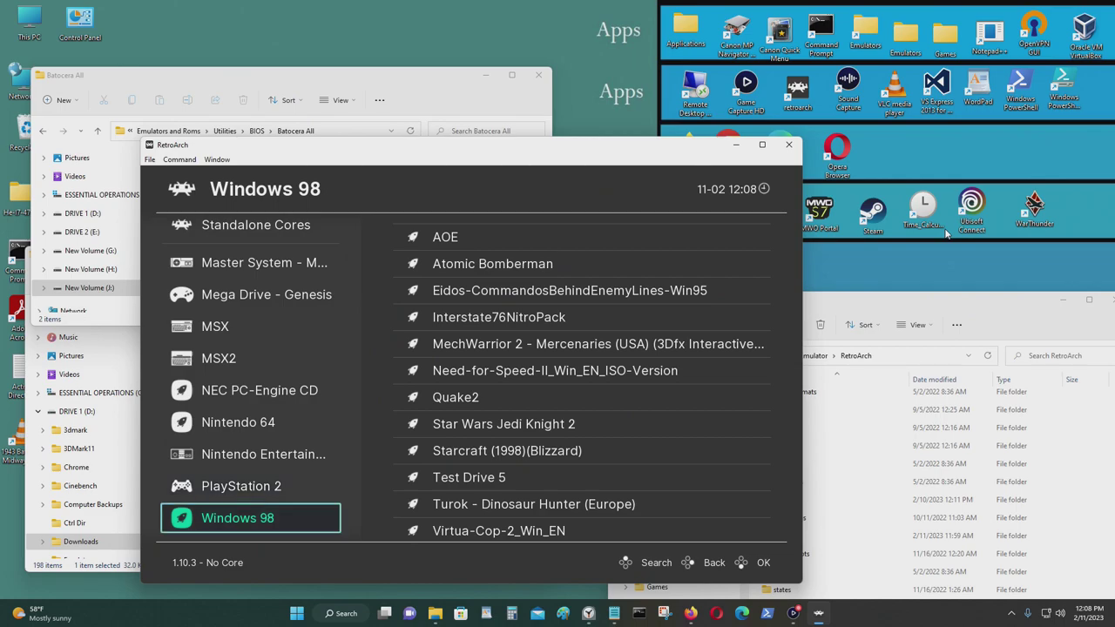
{"action": "key", "text": "Down"}
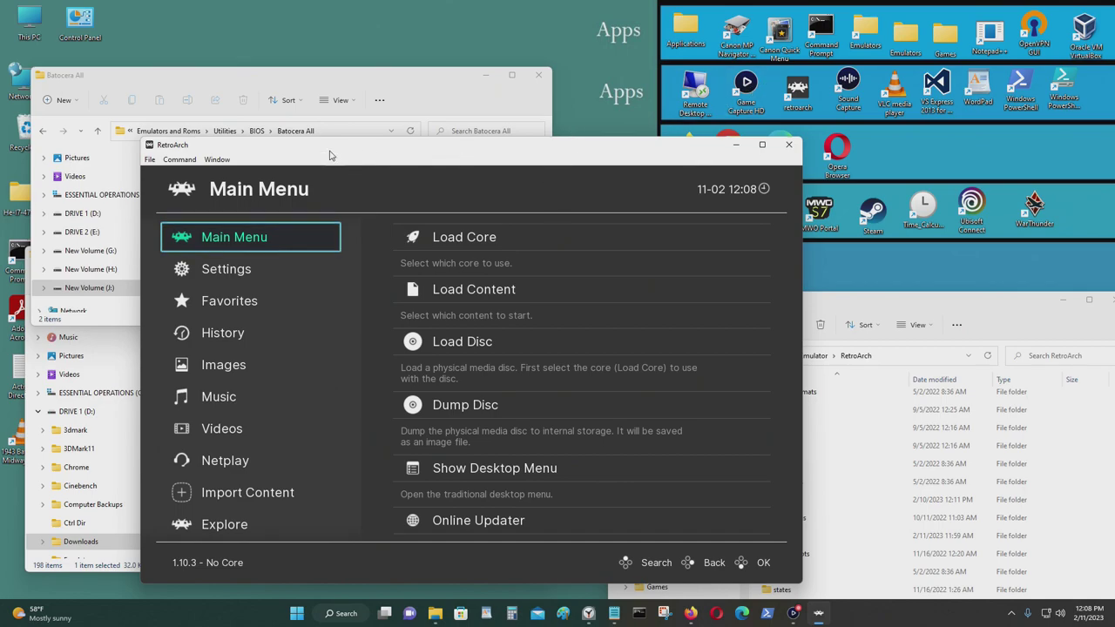
Move the RetroArch window aside, open its Desktop Menu from the Main Menu and dismiss the welcome dialog
{"action": "left_click_drag", "start_coordinate": [328, 147], "coordinate": [639, 86]}
{"action": "key", "text": "Down"}
{"action": "key", "text": "Up"}
{"action": "key", "text": "Right"}
{"action": "key", "text": "Up"}
{"action": "key", "text": "Up"}
{"action": "key", "text": "Up"}
{"action": "key", "text": "Up"}
{"action": "key", "text": "Up"}
{"action": "key", "text": "Up"}
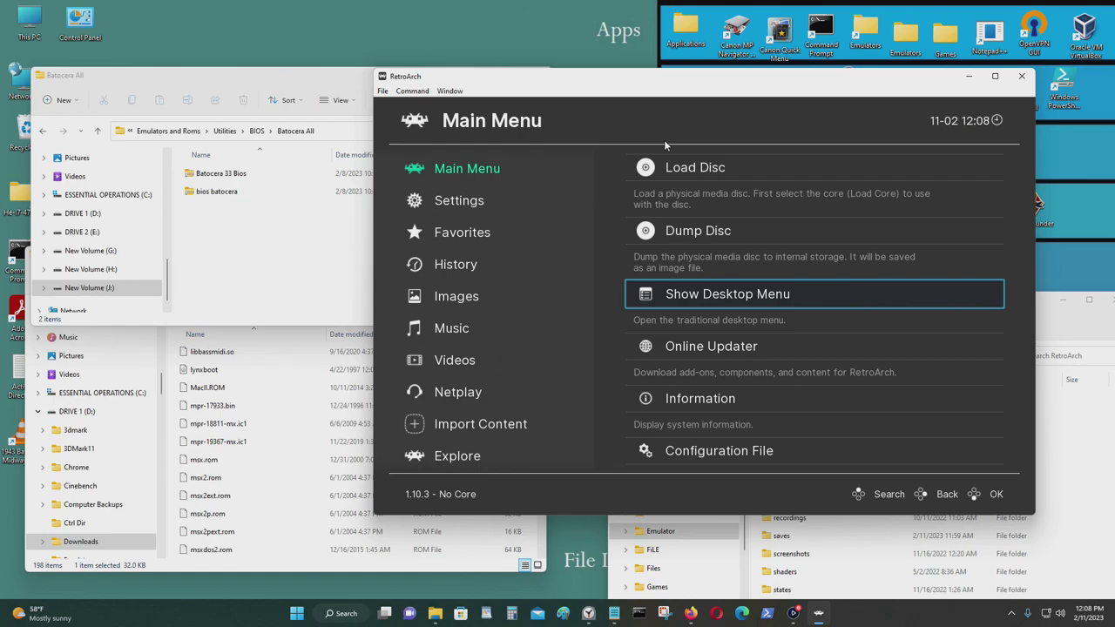
{"action": "key", "text": "Return"}
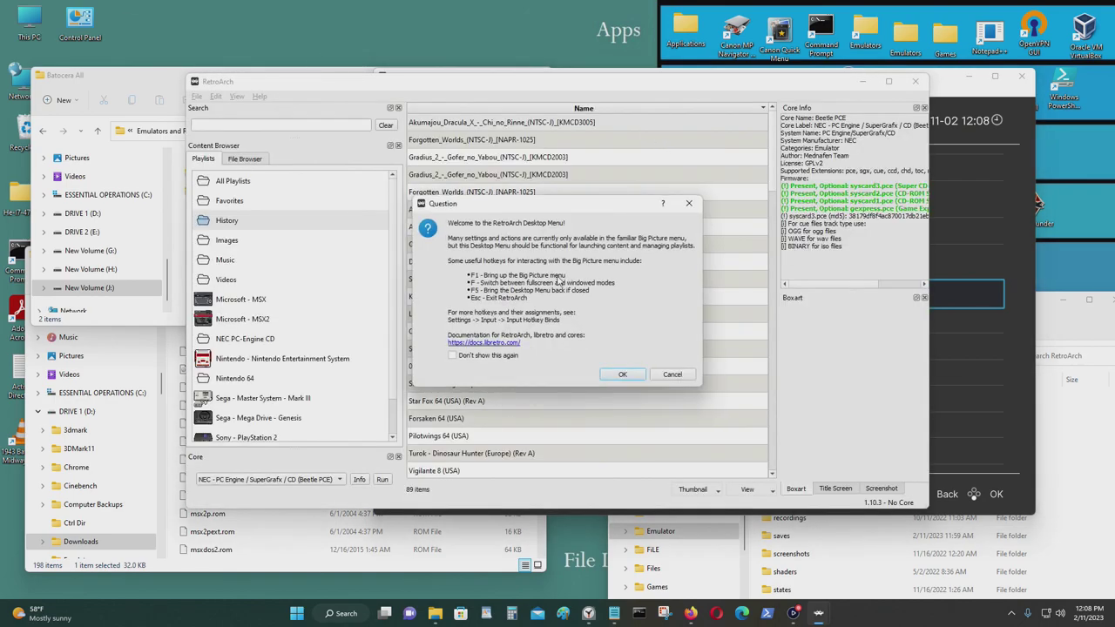
{"action": "left_click", "coordinate": [622, 374]}
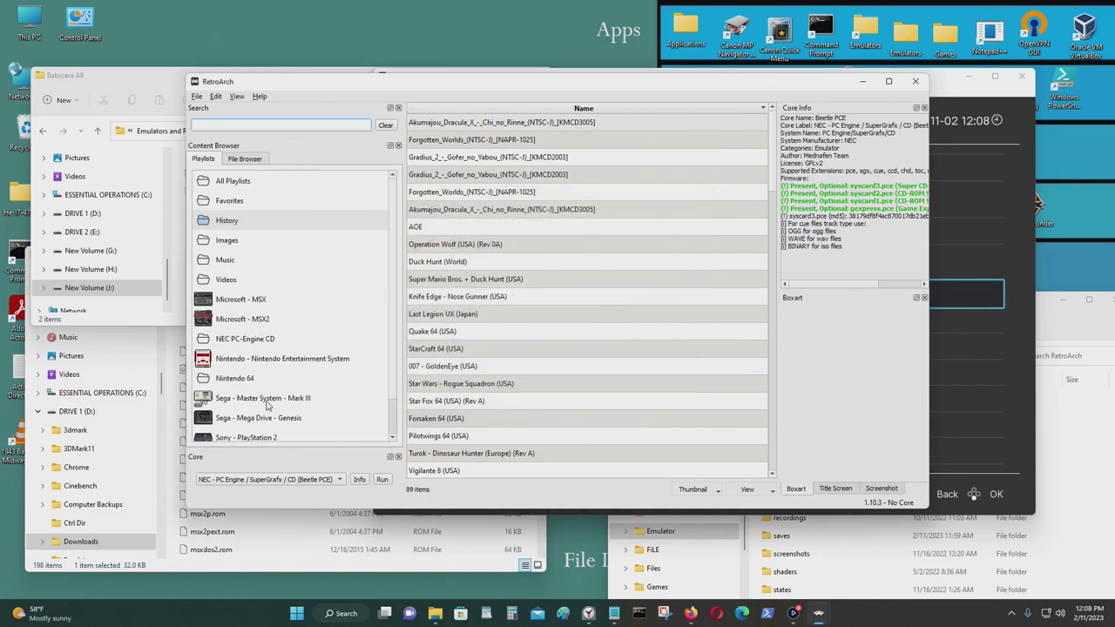
Delete the existing NEC PC-Engine CD playlist
{"action": "scroll", "coordinate": [278, 400], "scroll_direction": "down", "scroll_amount": 1}
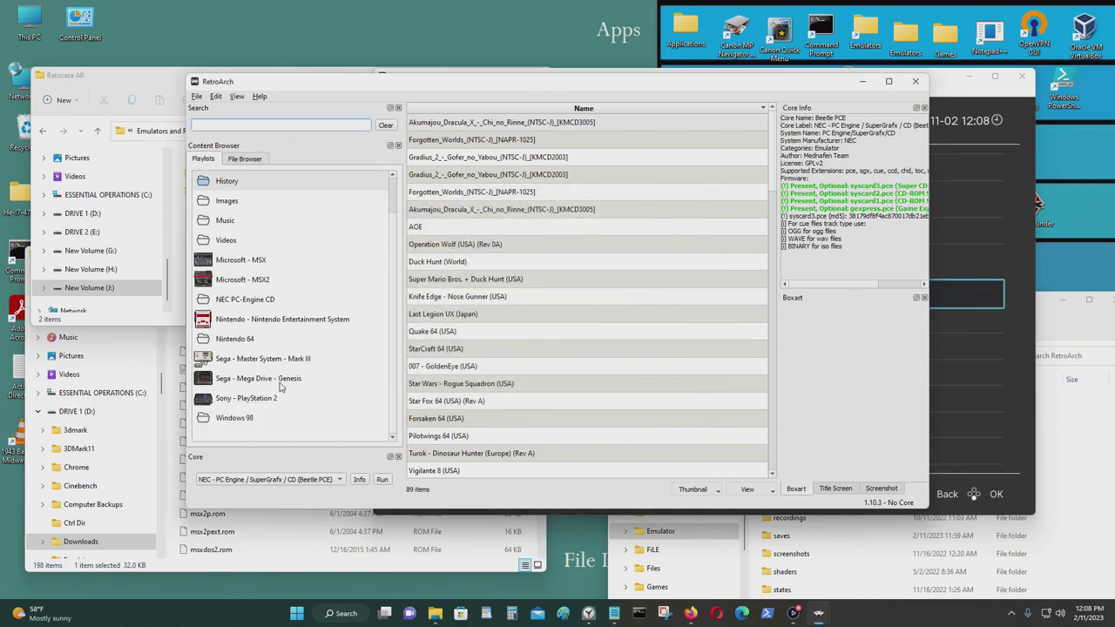
{"action": "left_click", "coordinate": [233, 301]}
{"action": "right_click", "coordinate": [233, 298]}
{"action": "mouse_move", "coordinate": [299, 388]}
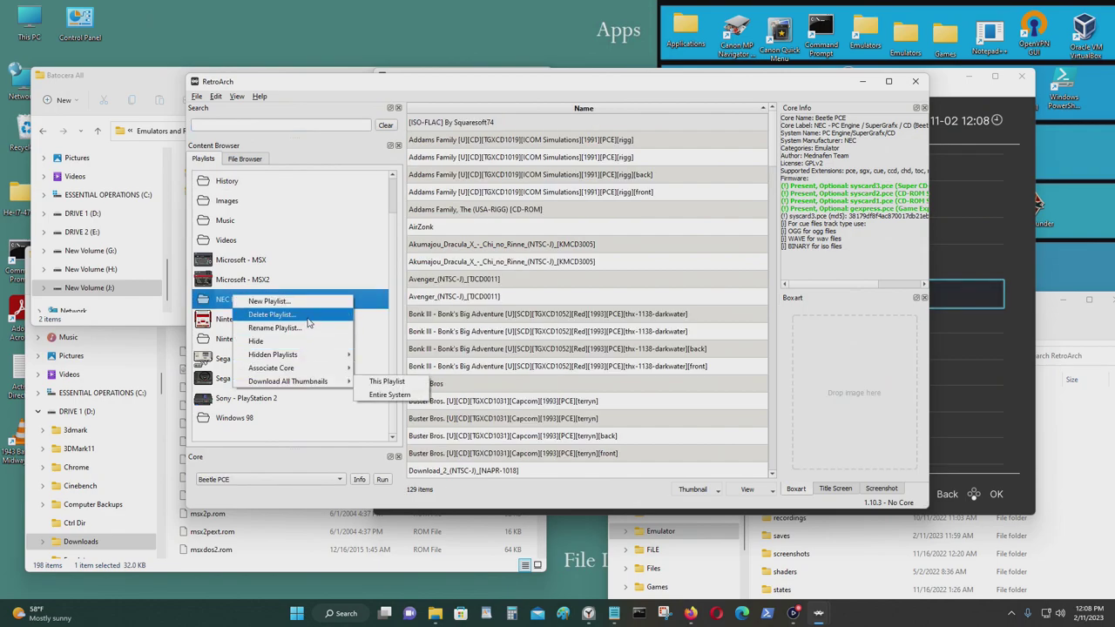
{"action": "left_click", "coordinate": [270, 314]}
{"action": "left_click", "coordinate": [584, 331]}
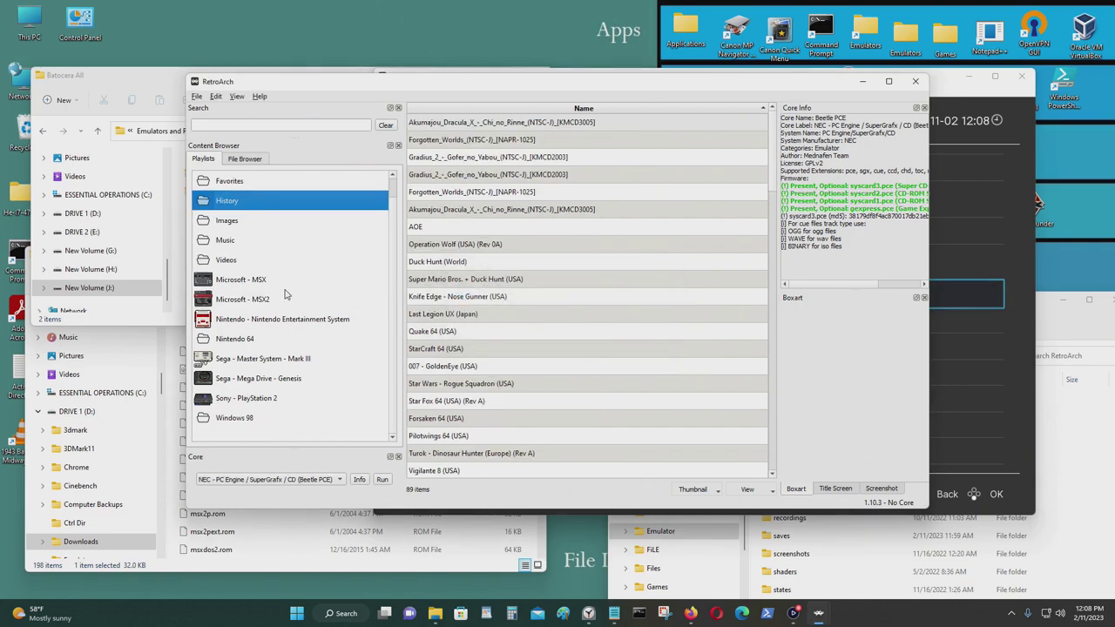
Create a new playlist named NEC PC-Engine CD and open it
{"action": "left_click", "coordinate": [220, 281]}
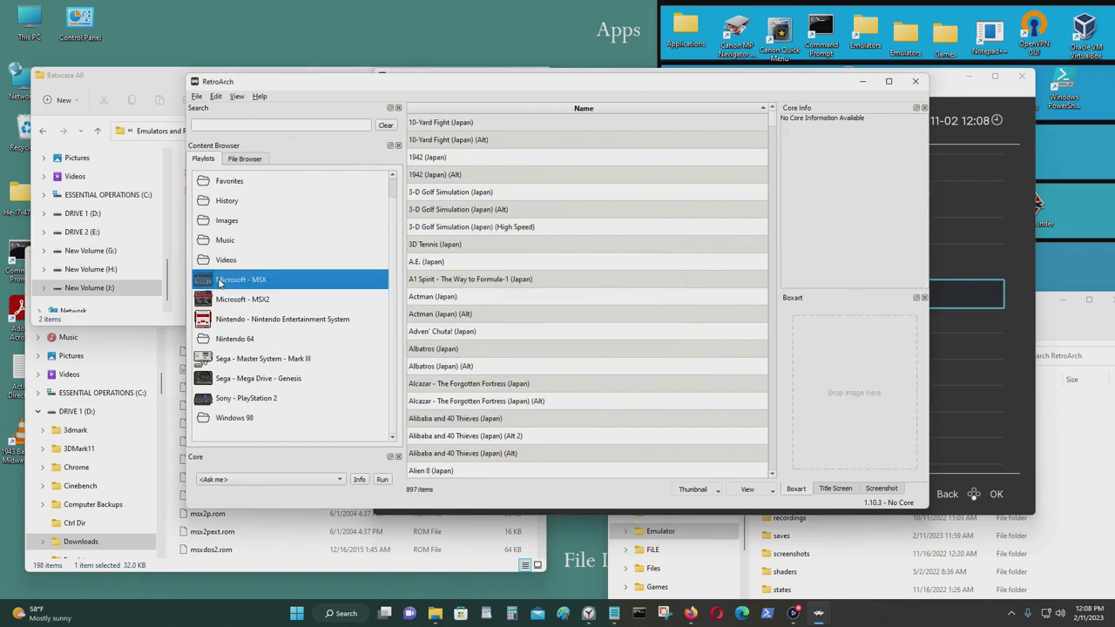
{"action": "right_click", "coordinate": [230, 282]}
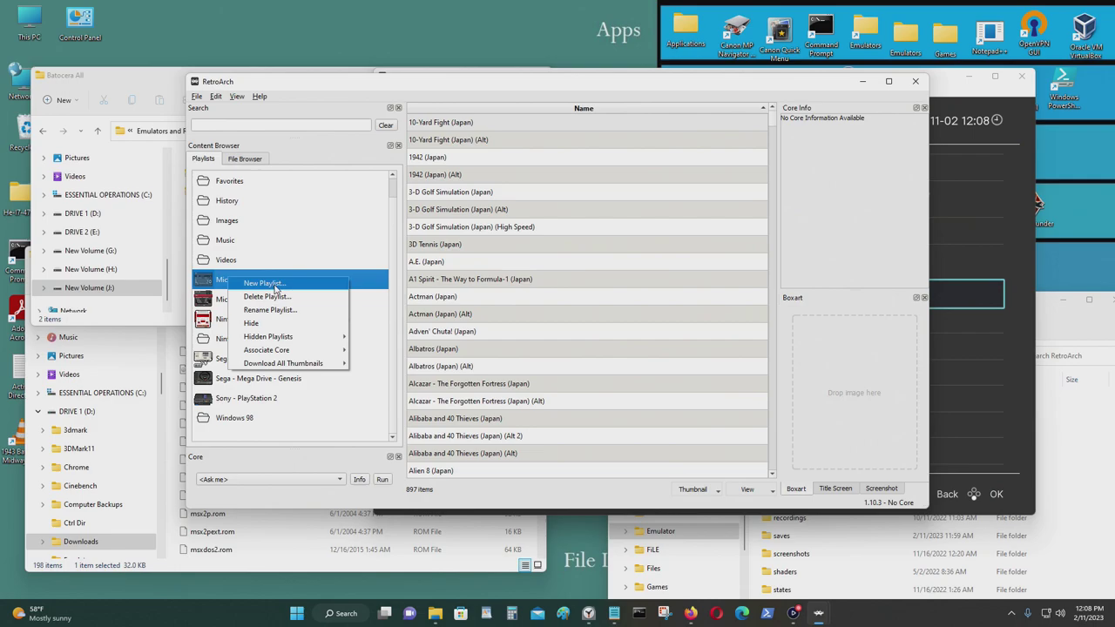
{"action": "left_click", "coordinate": [264, 284]}
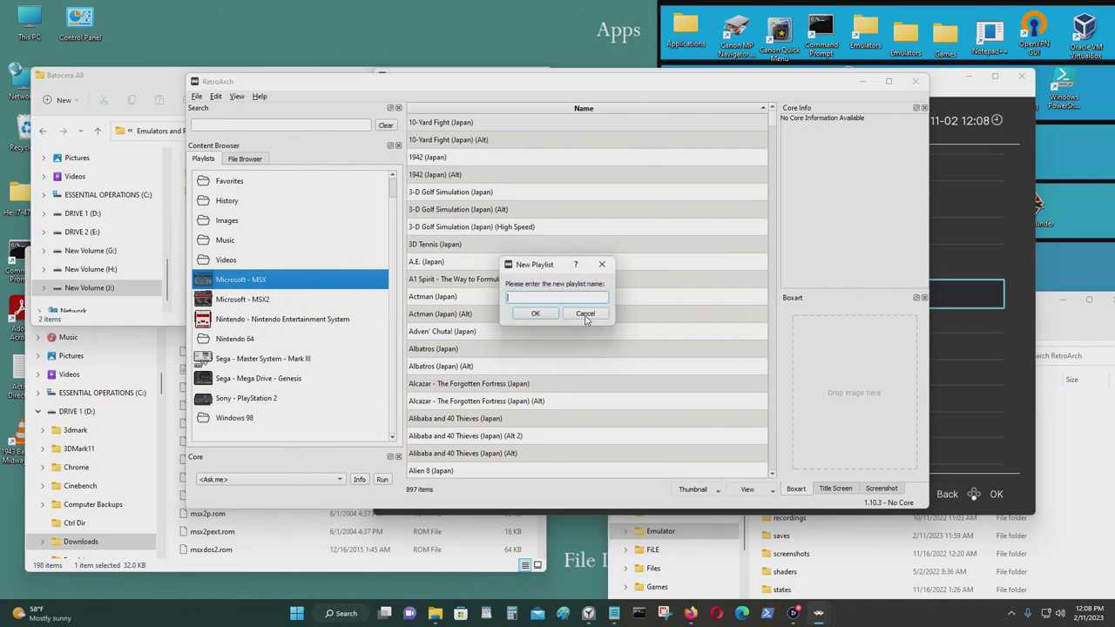
{"action": "type", "text": "NEC PC-Engine CD"}
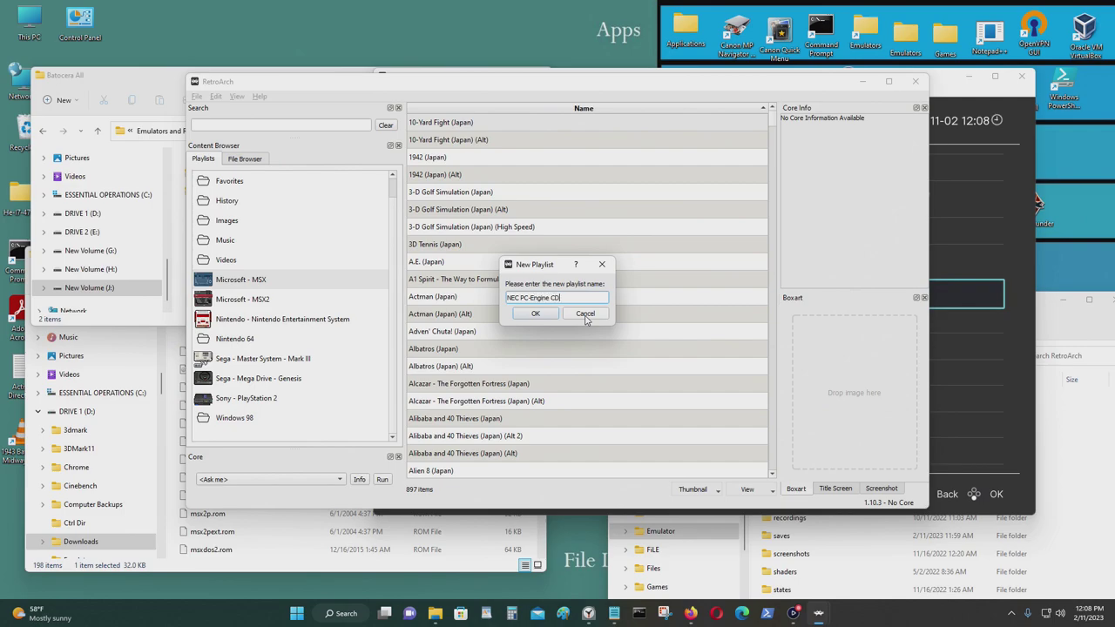
{"action": "left_click", "coordinate": [537, 315]}
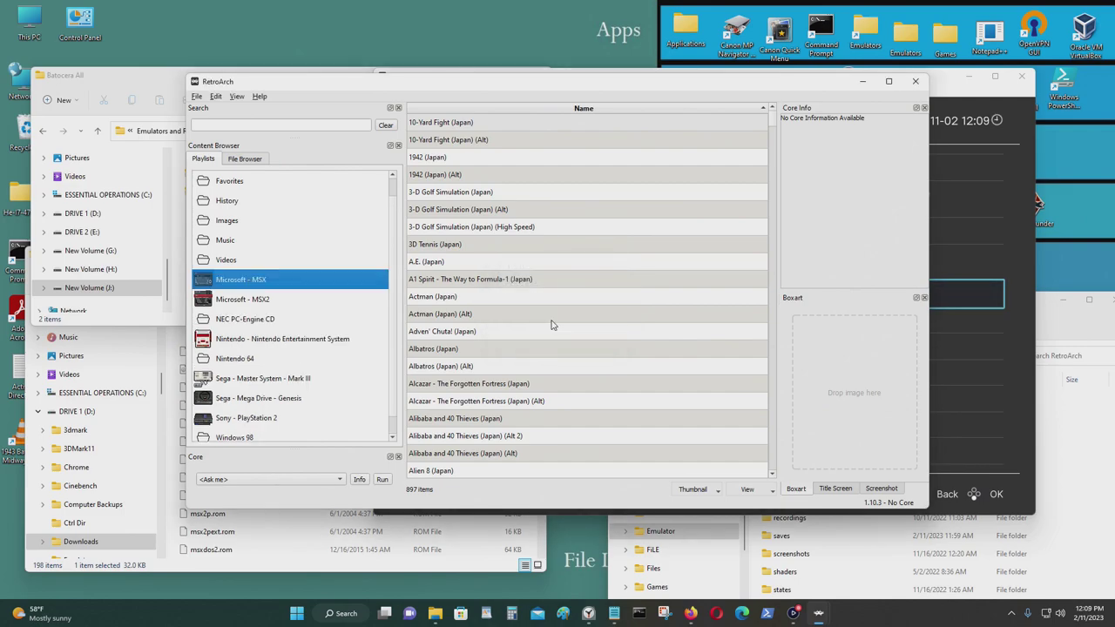
{"action": "left_click", "coordinate": [282, 320]}
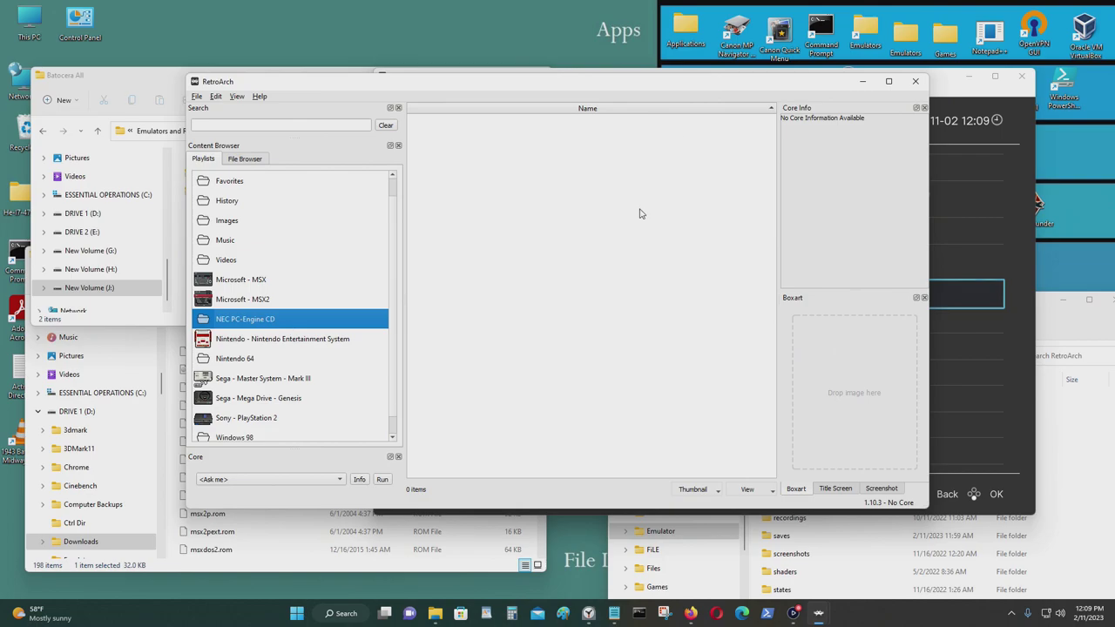
Move the playlist window aside and open the Emulator folder on DRIVE 1 (D:) in a new File Explorer window
{"action": "left_click_drag", "start_coordinate": [929, 142], "coordinate": [817, 143]}
{"action": "left_click_drag", "start_coordinate": [431, 81], "coordinate": [707, 82]}
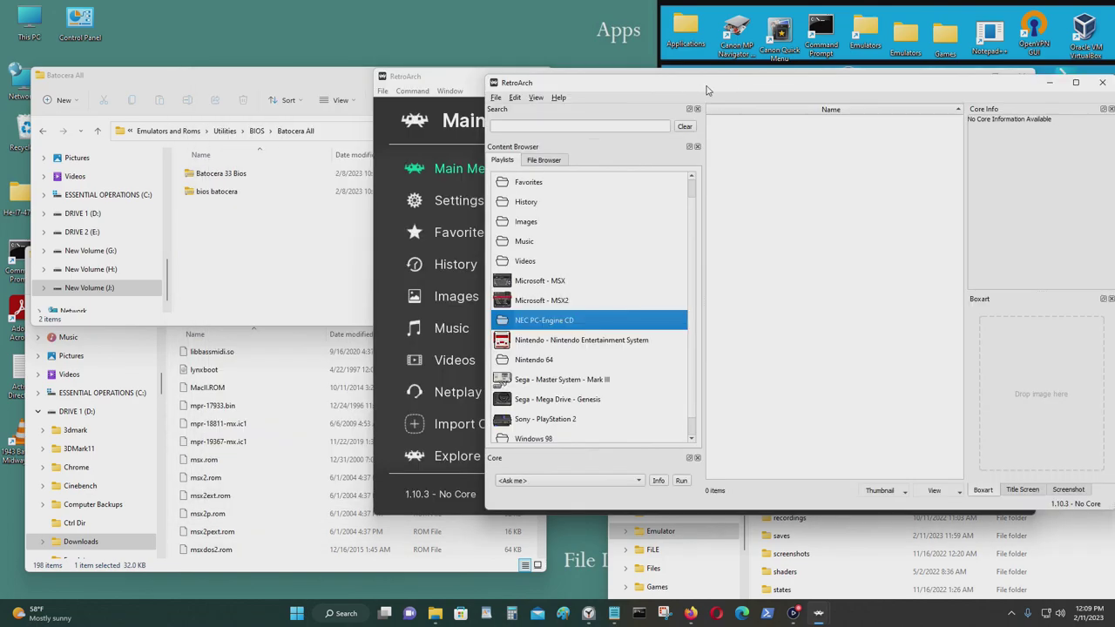
{"action": "double_click", "coordinate": [29, 28]}
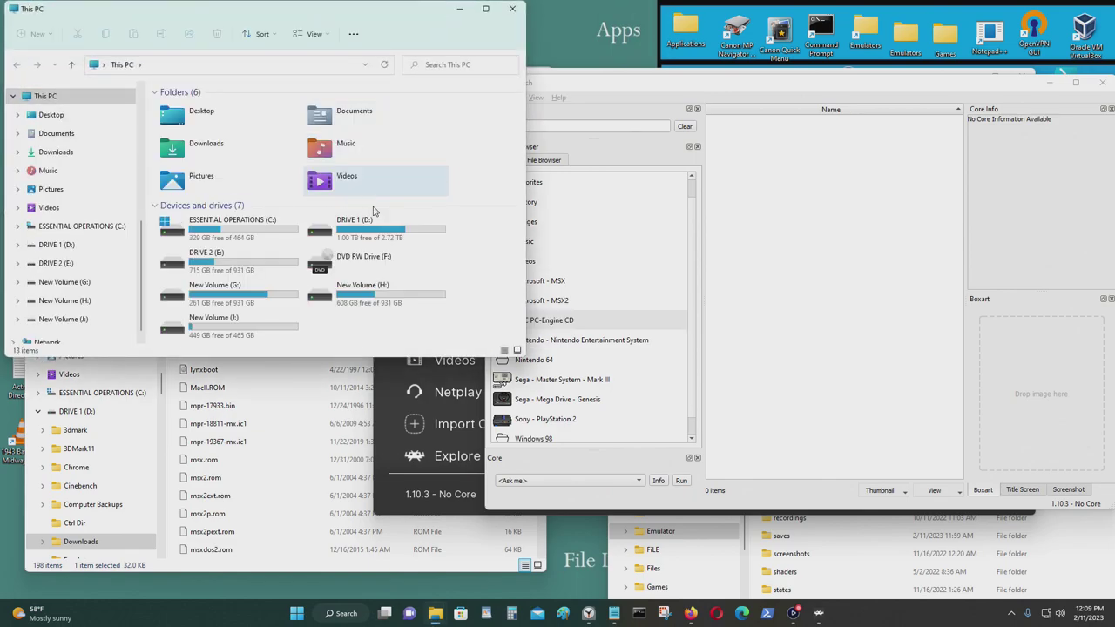
{"action": "left_click", "coordinate": [378, 229]}
{"action": "double_click", "coordinate": [378, 229]}
{"action": "scroll", "coordinate": [262, 218], "scroll_direction": "down", "scroll_amount": 4}
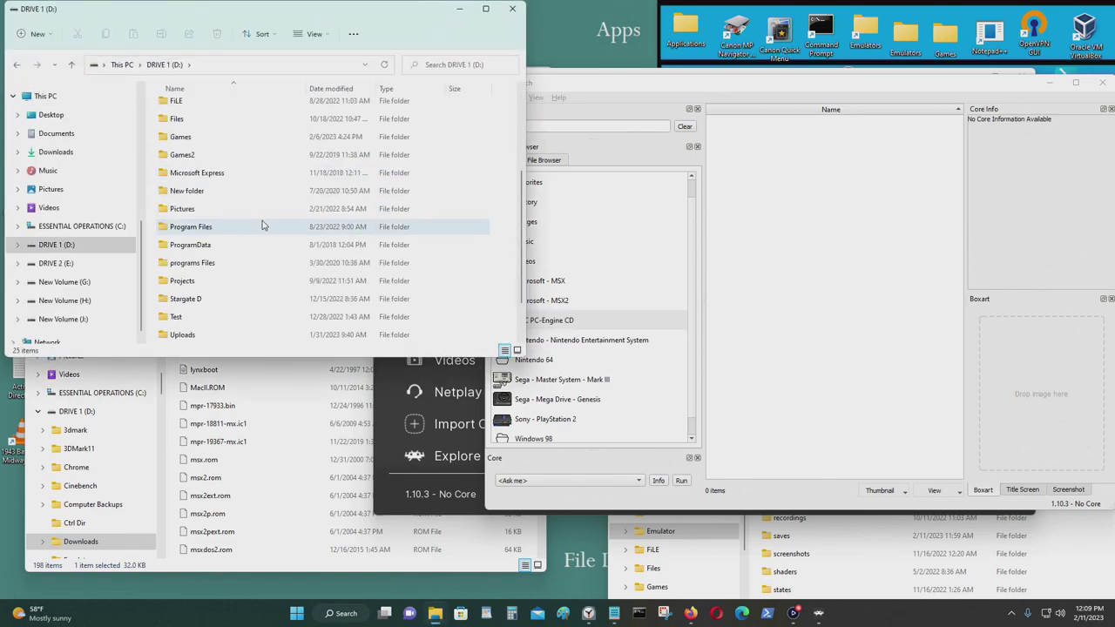
{"action": "scroll", "coordinate": [263, 225], "scroll_direction": "up", "scroll_amount": 1}
{"action": "double_click", "coordinate": [219, 120]}
Open the Roms folder inside PCE > Turbo-Engine
{"action": "scroll", "coordinate": [261, 218], "scroll_direction": "down", "scroll_amount": 8}
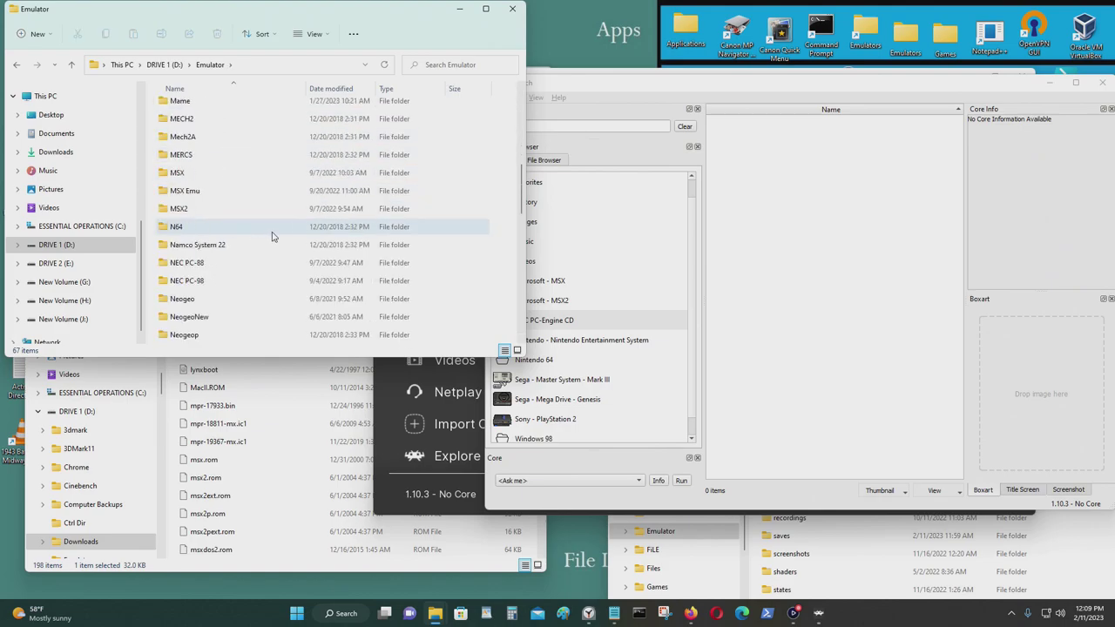
{"action": "scroll", "coordinate": [272, 235], "scroll_direction": "down", "scroll_amount": 4}
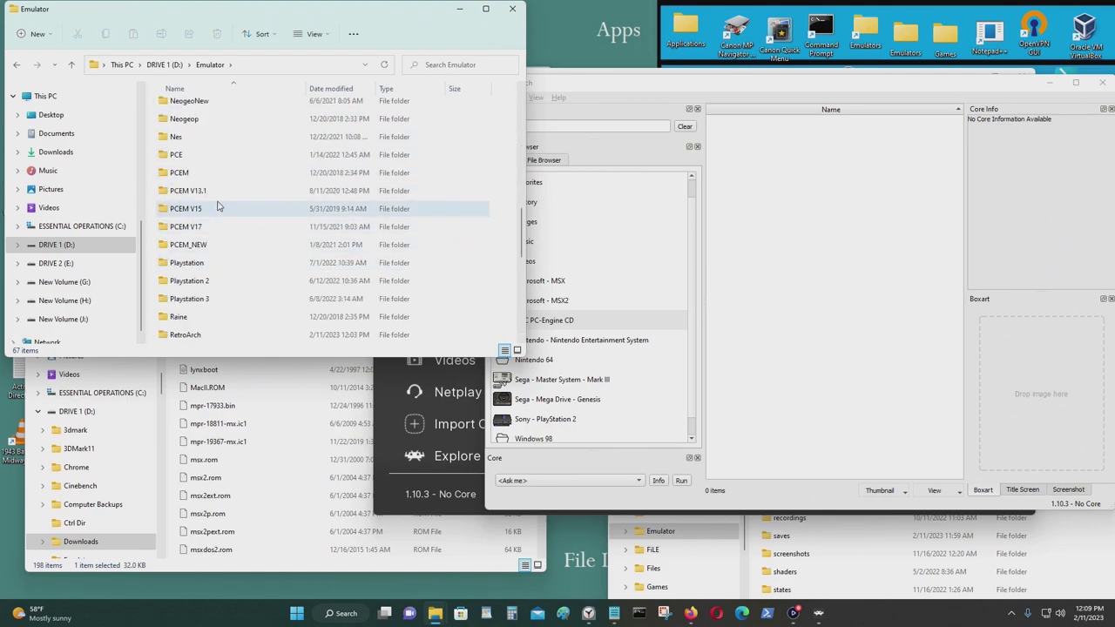
{"action": "double_click", "coordinate": [214, 156]}
{"action": "double_click", "coordinate": [216, 128]}
{"action": "double_click", "coordinate": [223, 216]}
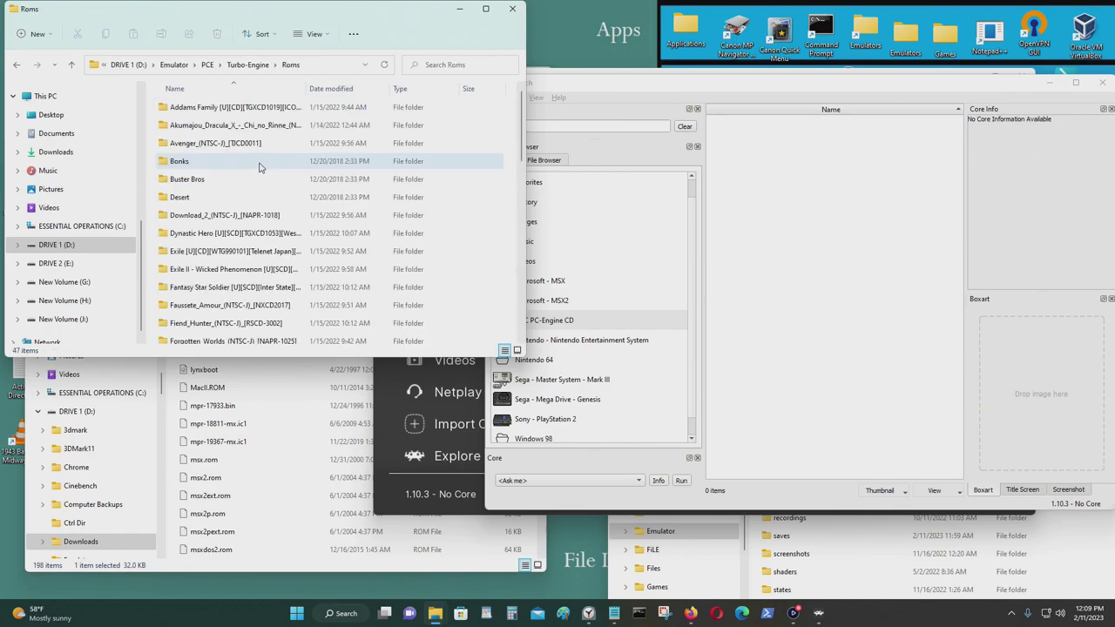
Add the Super Raiden and Forgotten_Worlds_(NTSC-J)_[NAPR-1025] folders to the NEC PC-Engine CD playlist, accepting the default entry settings
{"action": "scroll", "coordinate": [389, 230], "scroll_direction": "down", "scroll_amount": 10}
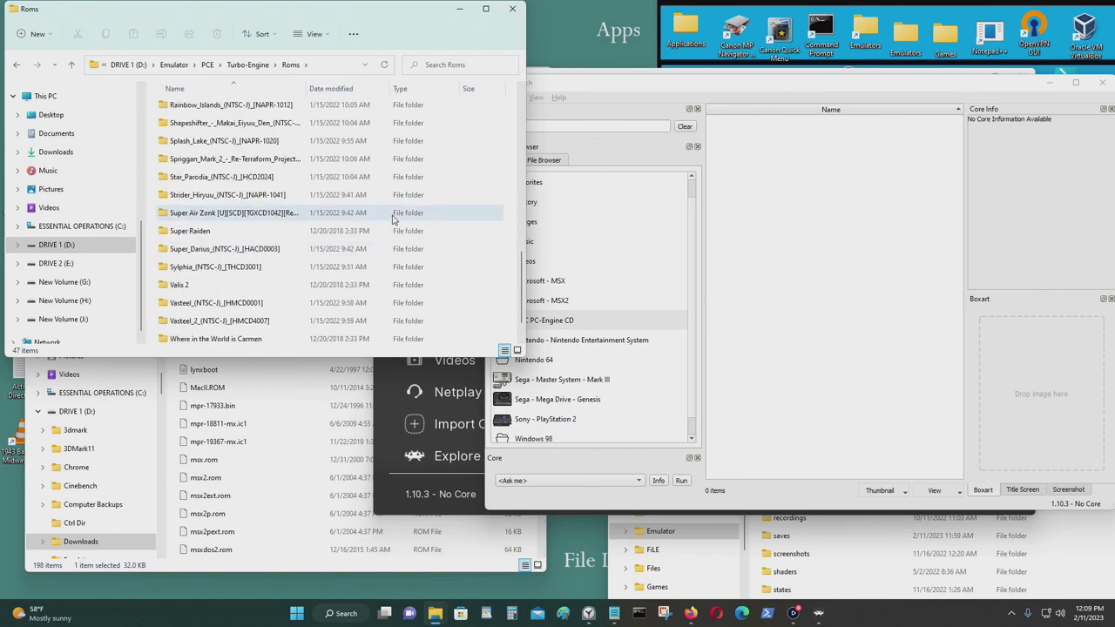
{"action": "left_click", "coordinate": [202, 195]}
{"action": "left_click_drag", "start_coordinate": [202, 195], "coordinate": [811, 231]}
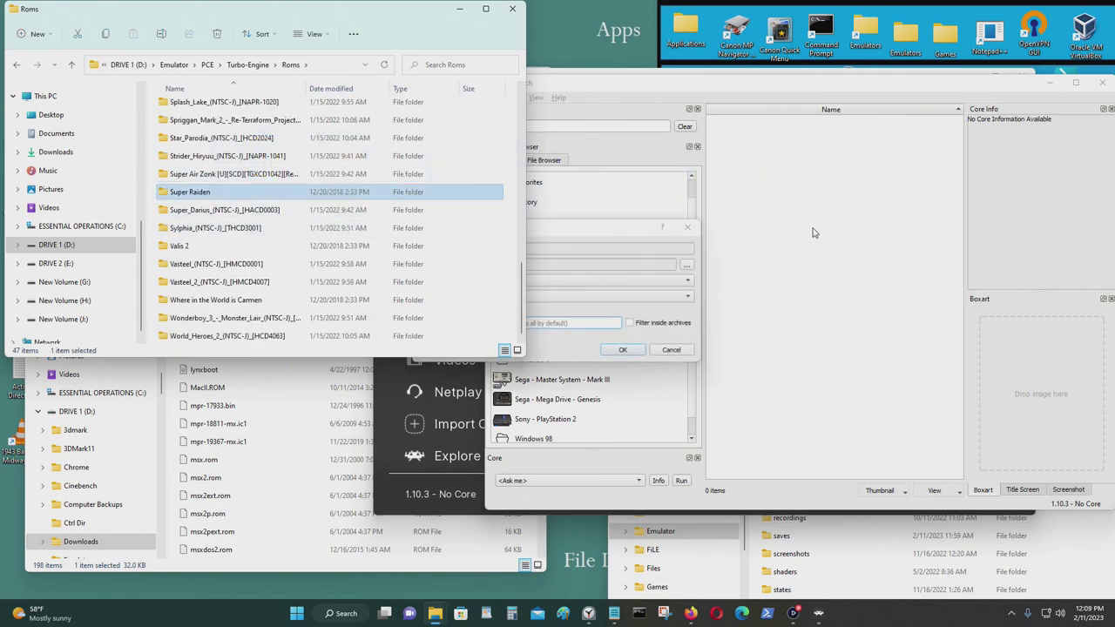
{"action": "left_click", "coordinate": [645, 354]}
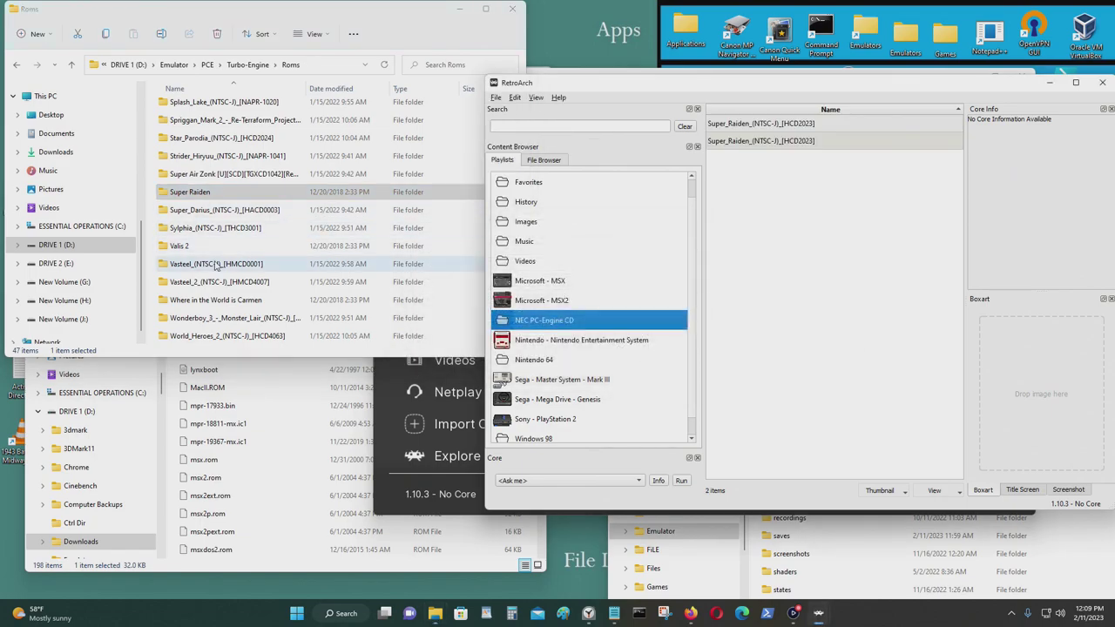
{"action": "scroll", "coordinate": [270, 248], "scroll_direction": "up", "scroll_amount": 8}
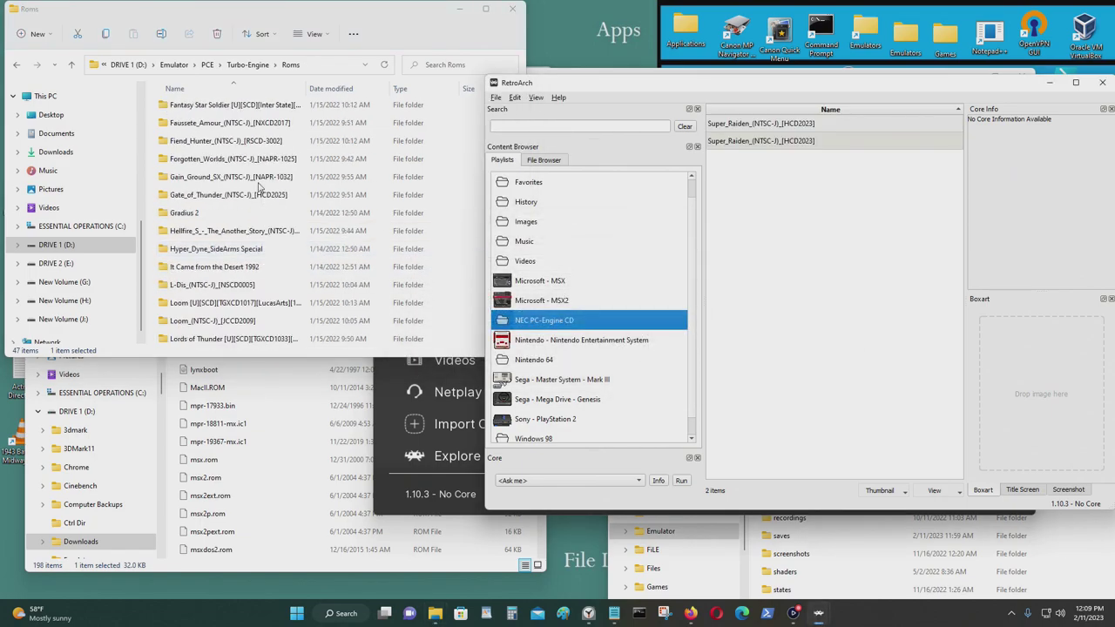
{"action": "left_click", "coordinate": [254, 161]}
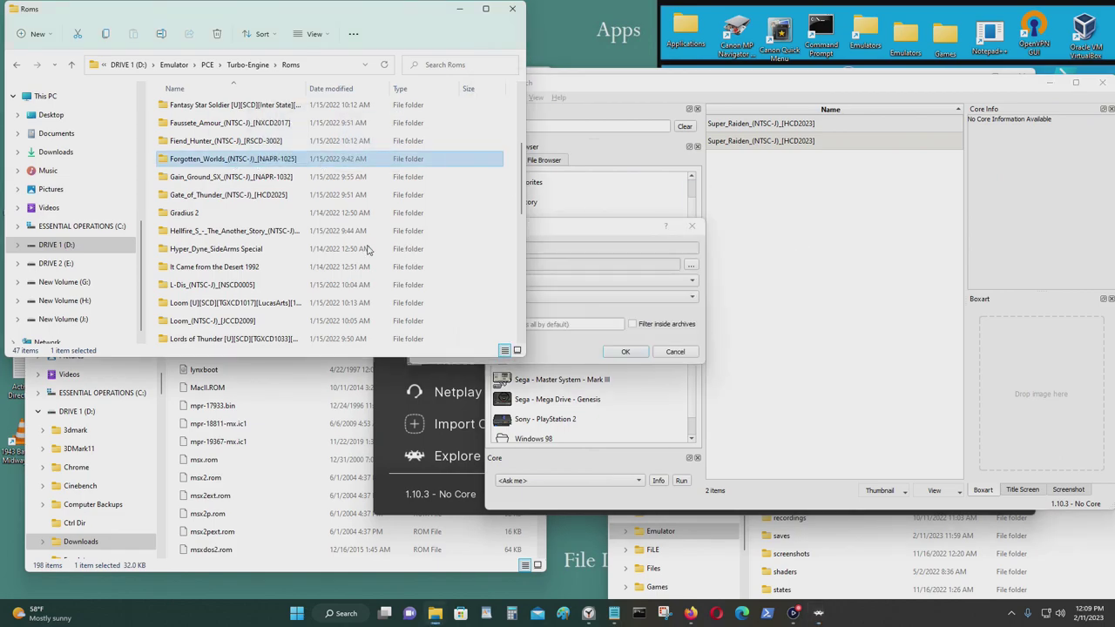
{"action": "left_click", "coordinate": [642, 353]}
Add the Bonks and Buster Bros folders to the NEC PC-Engine CD playlist with the default entry settings
{"action": "scroll", "coordinate": [357, 253], "scroll_direction": "up", "scroll_amount": 3}
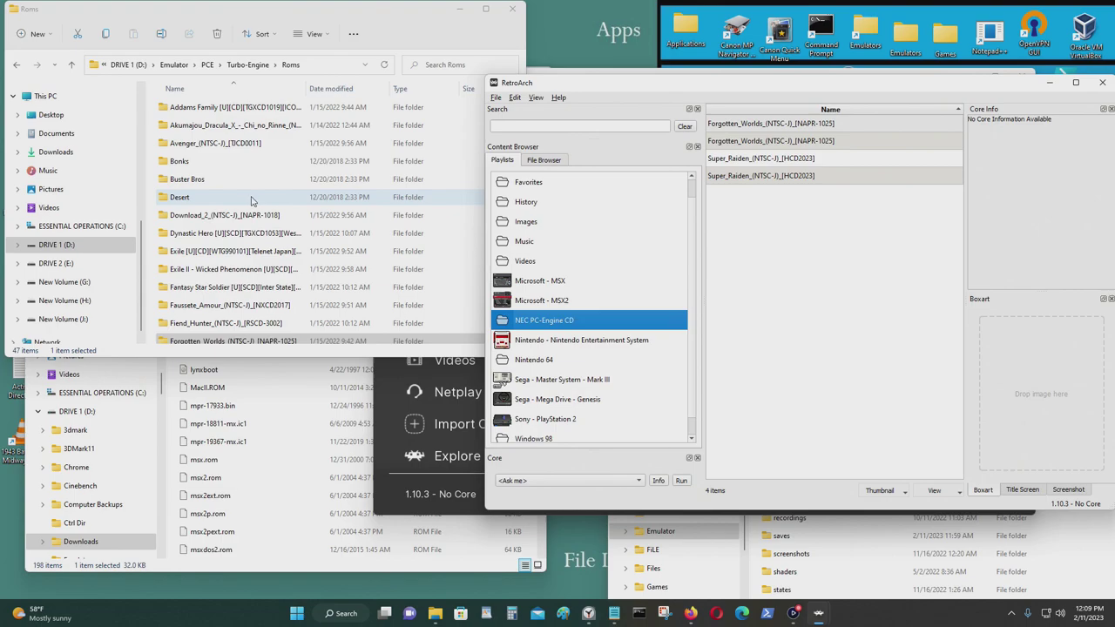
{"action": "left_click_drag", "start_coordinate": [233, 163], "coordinate": [819, 263]}
{"action": "left_click", "coordinate": [627, 352]}
{"action": "left_click", "coordinate": [259, 185]}
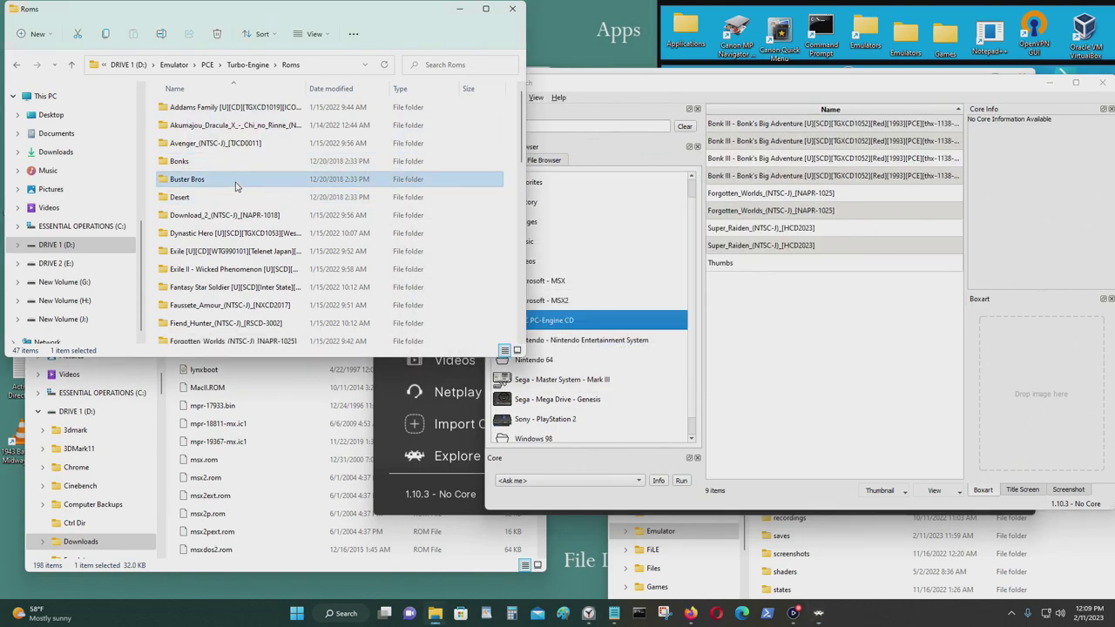
{"action": "left_click_drag", "start_coordinate": [235, 186], "coordinate": [817, 263]}
{"action": "left_click", "coordinate": [636, 353]}
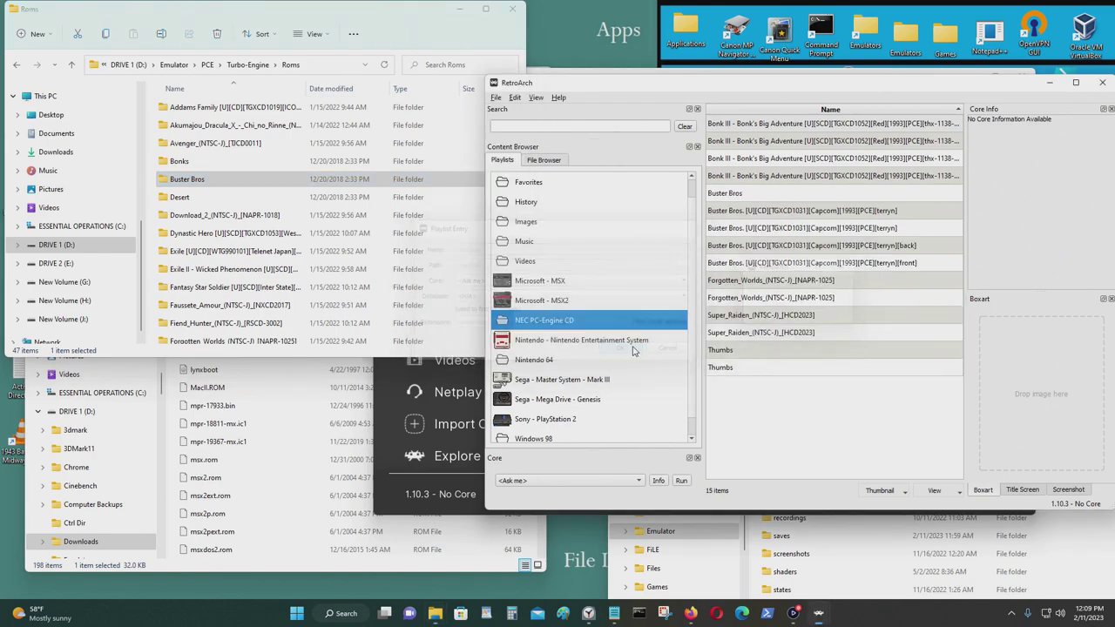
Add the Akumajou_Dracula_X_-_Chi_no_Rinne folder to the NEC PC-Engine CD playlist with the default entry settings
{"action": "left_click", "coordinate": [273, 129]}
{"action": "left_click_drag", "start_coordinate": [240, 130], "coordinate": [771, 379]}
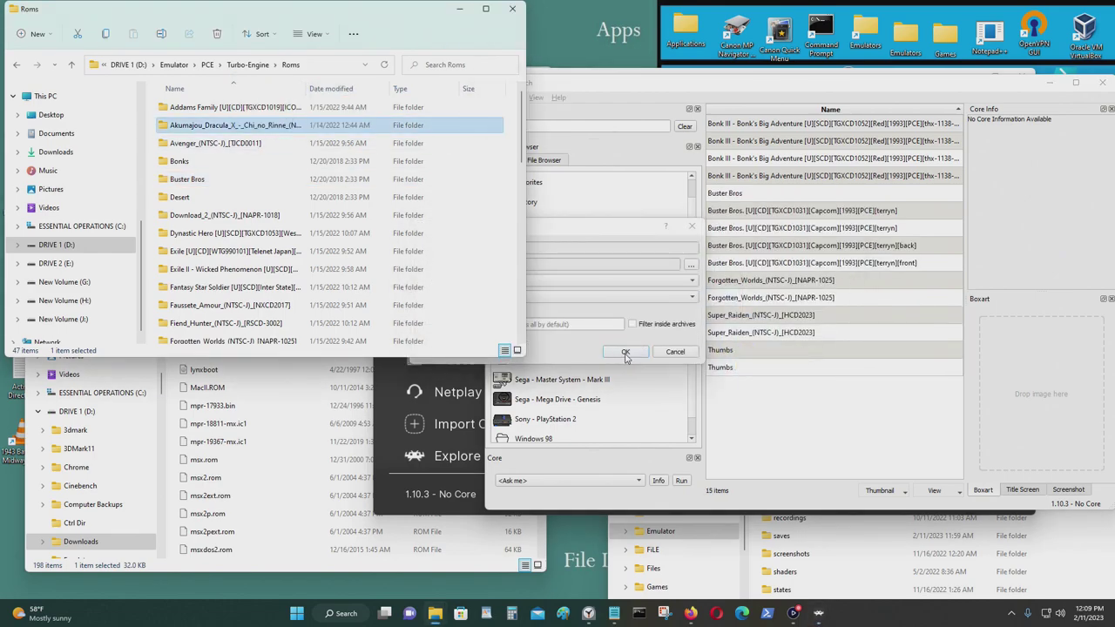
{"action": "left_click", "coordinate": [625, 353]}
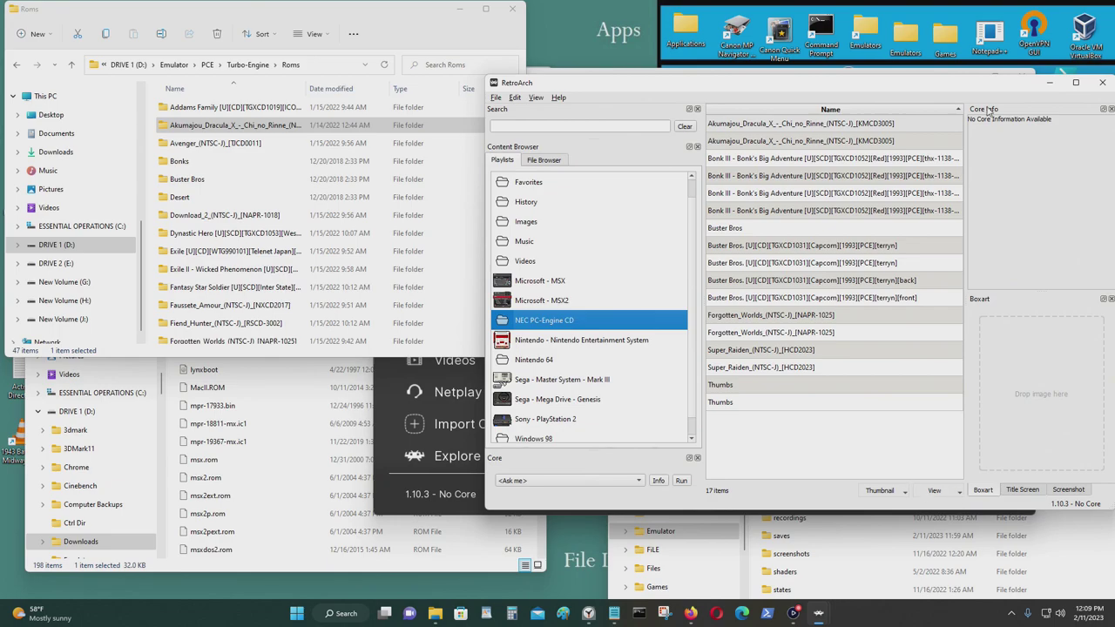
Associate the NEC PC-Engine CD playlist with the Beetle PCE core and close the desktop menu window
{"action": "right_click", "coordinate": [569, 321]}
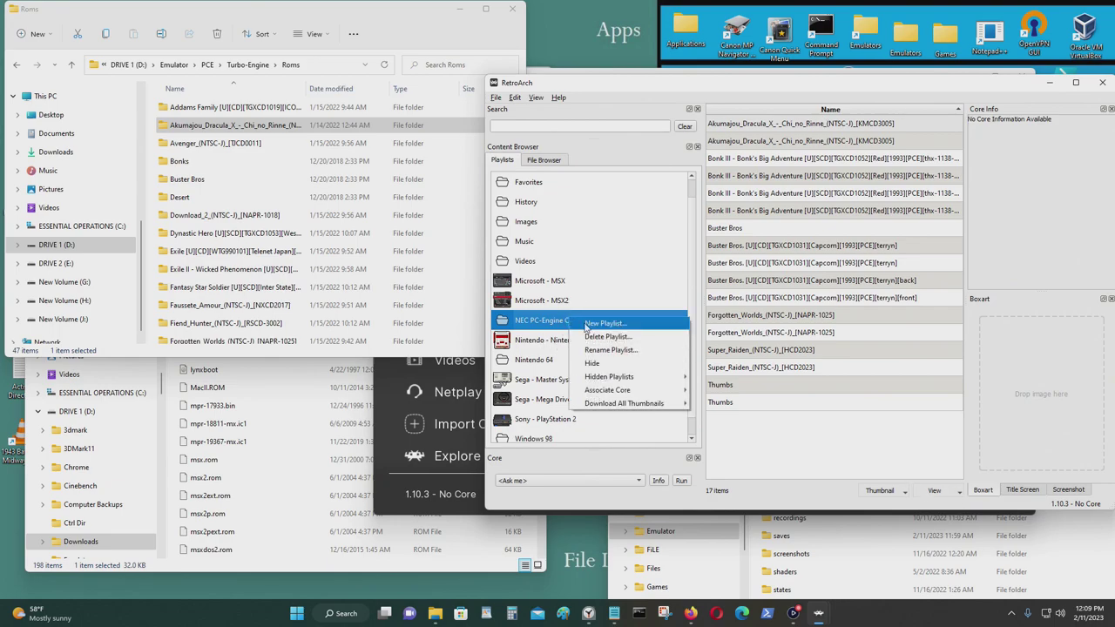
{"action": "mouse_move", "coordinate": [654, 391]}
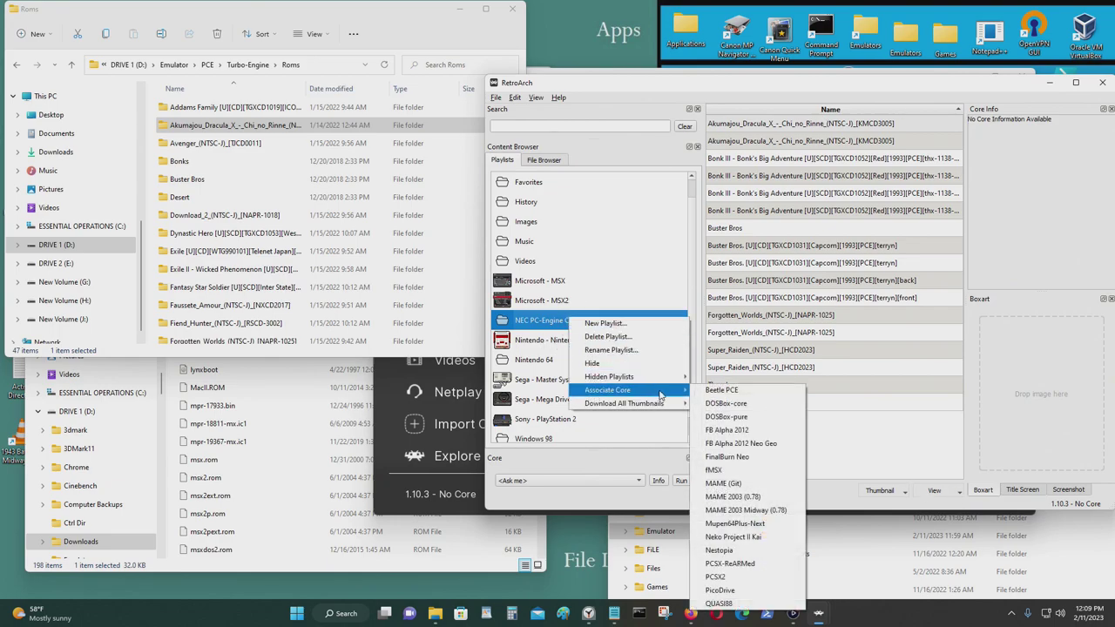
{"action": "left_click", "coordinate": [758, 392]}
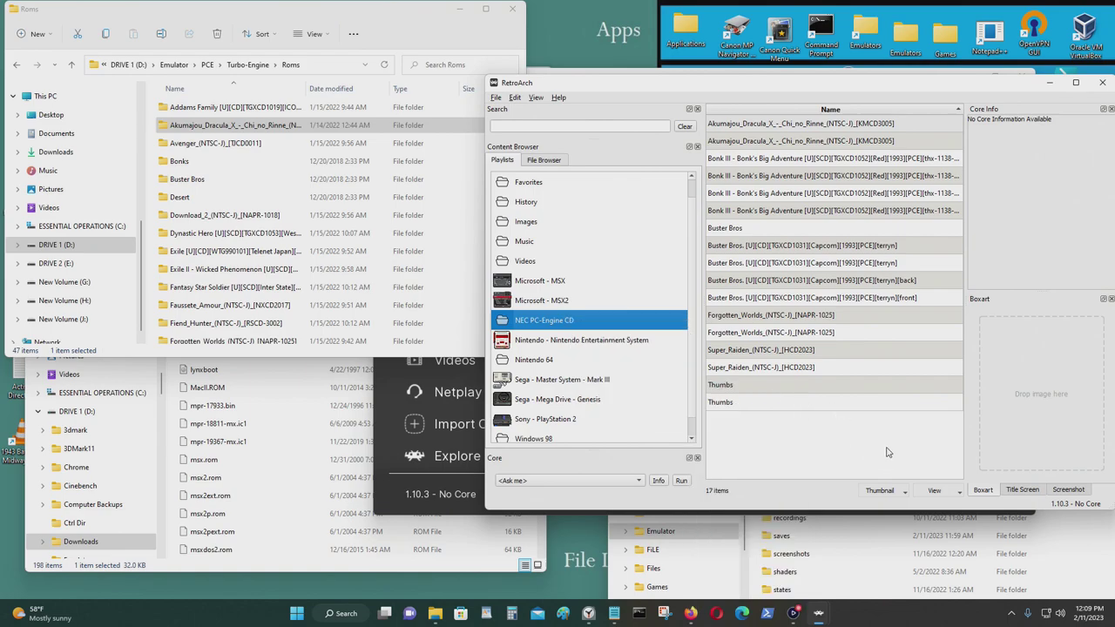
{"action": "left_click", "coordinate": [1104, 85]}
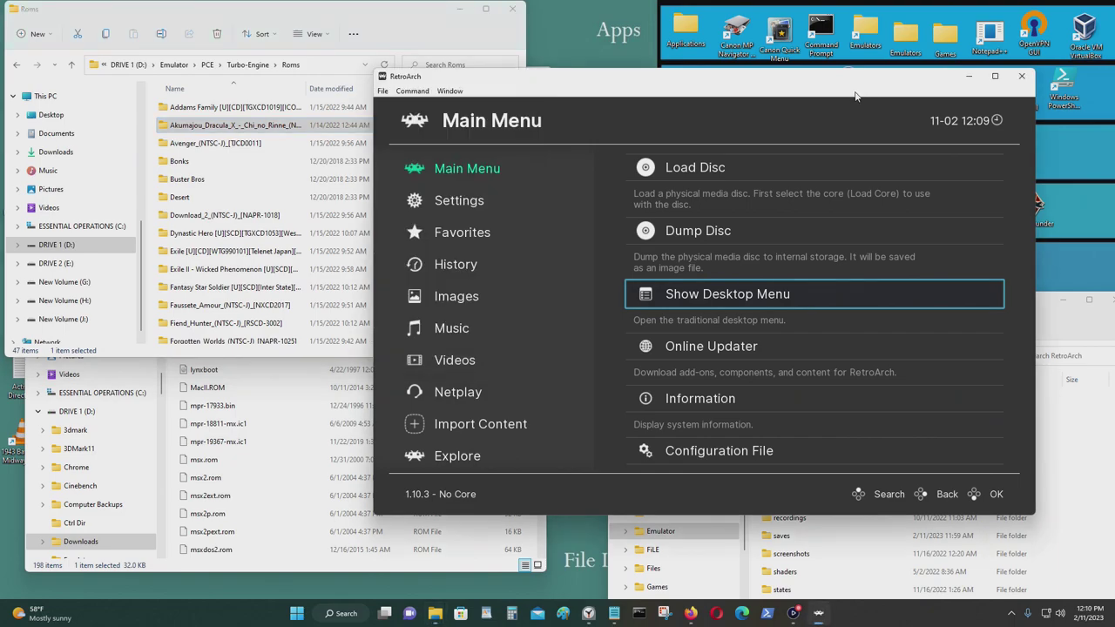
Restart RetroArch from its Main Menu
{"action": "key", "text": "Left"}
{"action": "key", "text": "Down"}
{"action": "key", "text": "Up"}
{"action": "key", "text": "Up"}
{"action": "key", "text": "Down"}
{"action": "key", "text": "Right"}
{"action": "key", "text": "Up"}
{"action": "key", "text": "Up"}
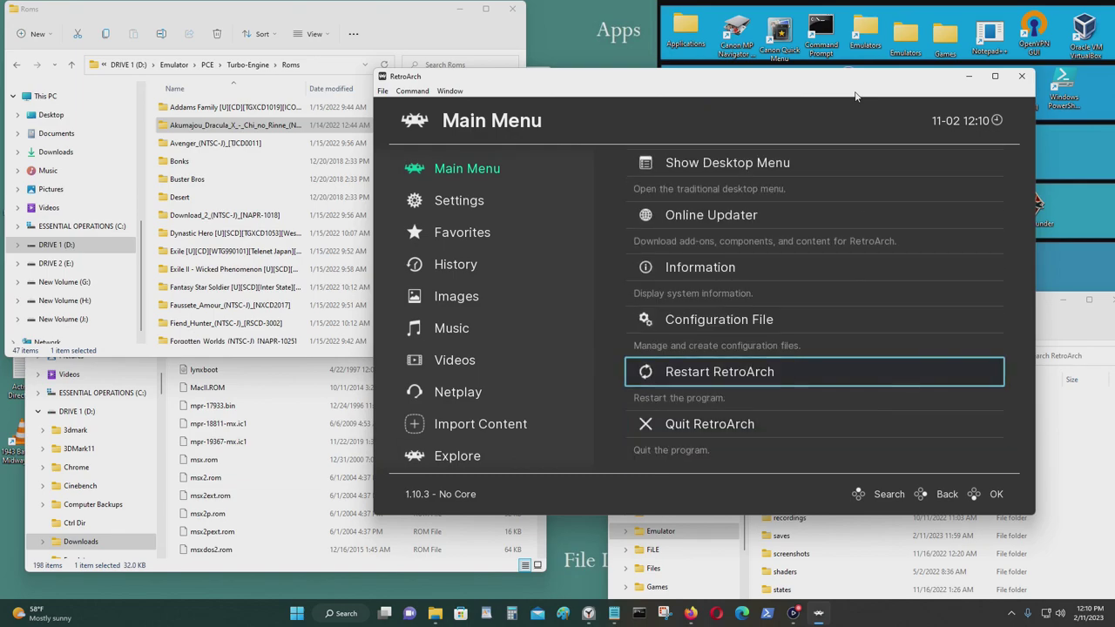
{"action": "key", "text": "Return"}
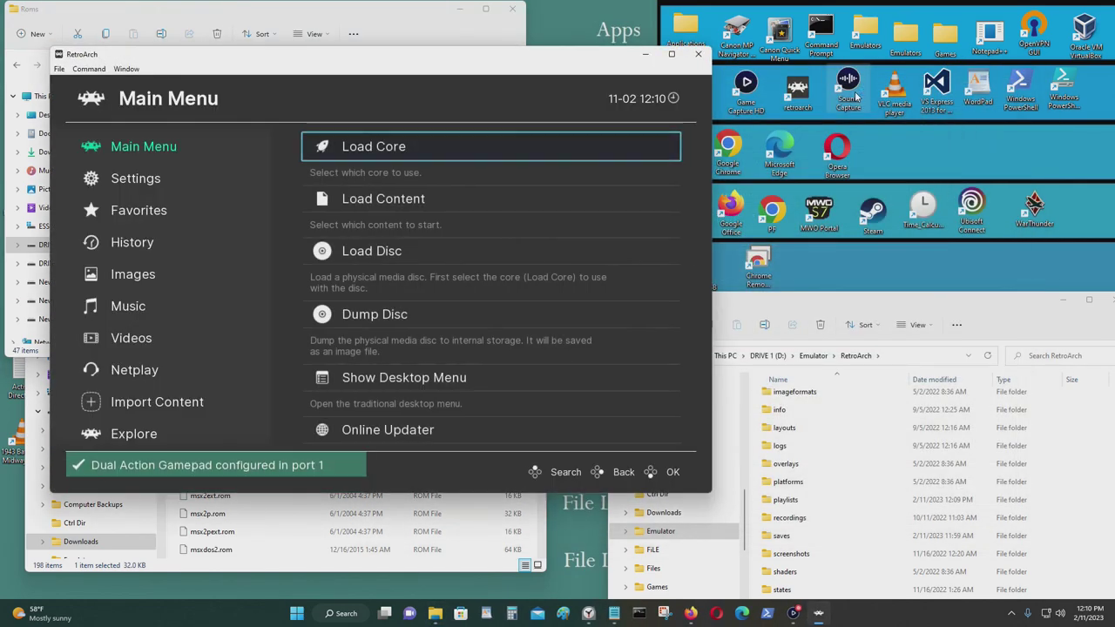
{"action": "key", "text": "Down"}
{"action": "key", "text": "Return"}
{"action": "key", "text": "Up"}
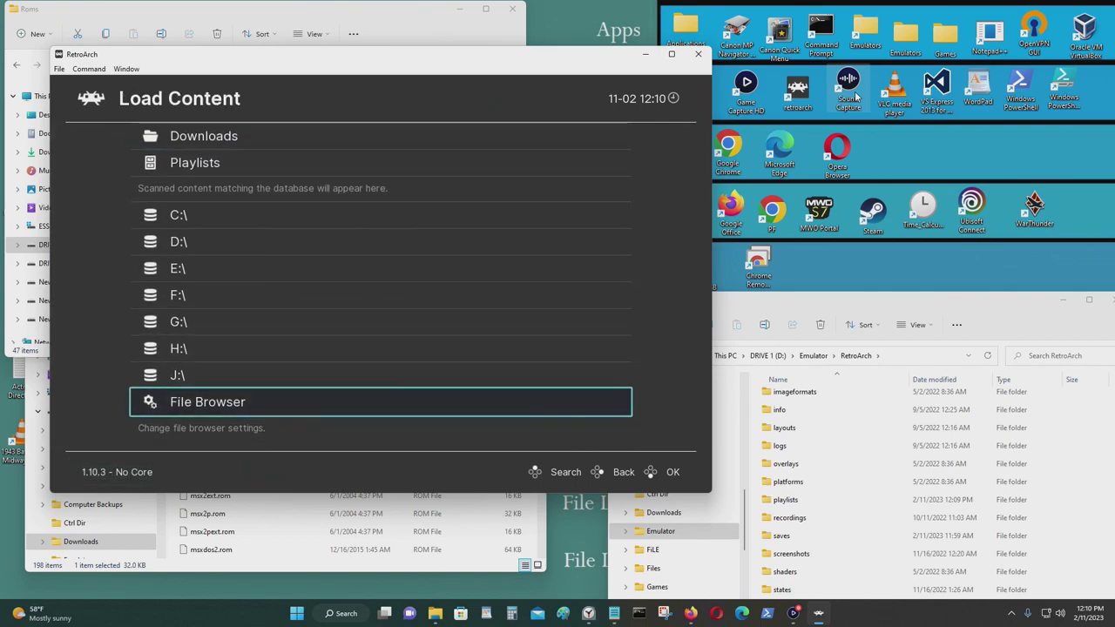
{"action": "key", "text": "BackSpace"}
{"action": "key", "text": "Up"}
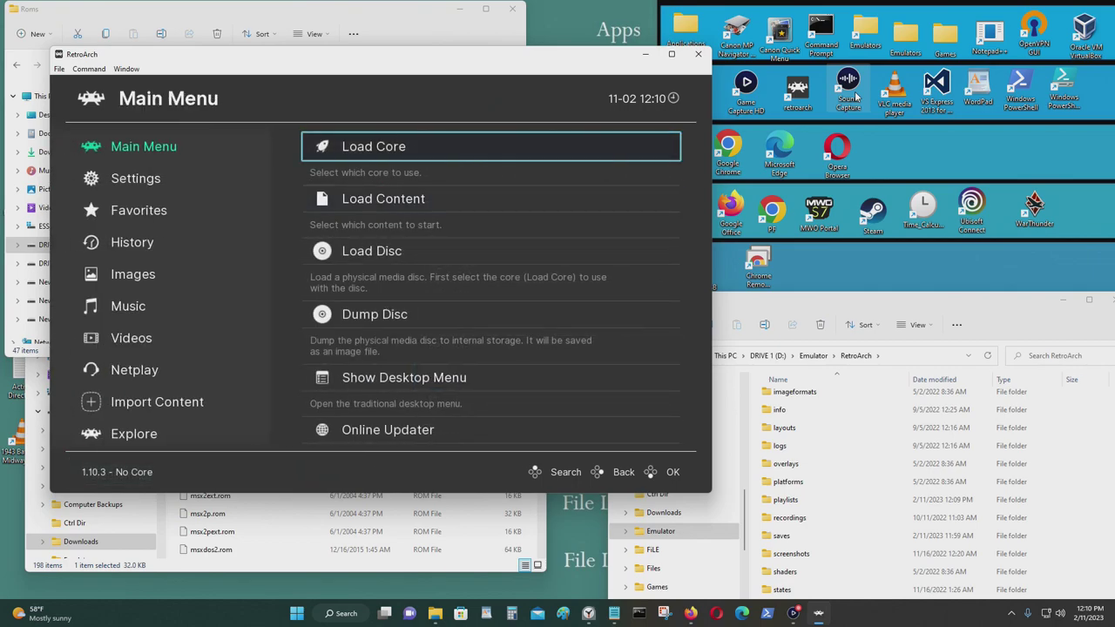
{"action": "key", "text": "Down"}
{"action": "key", "text": "Down"}
{"action": "key", "text": "Left"}
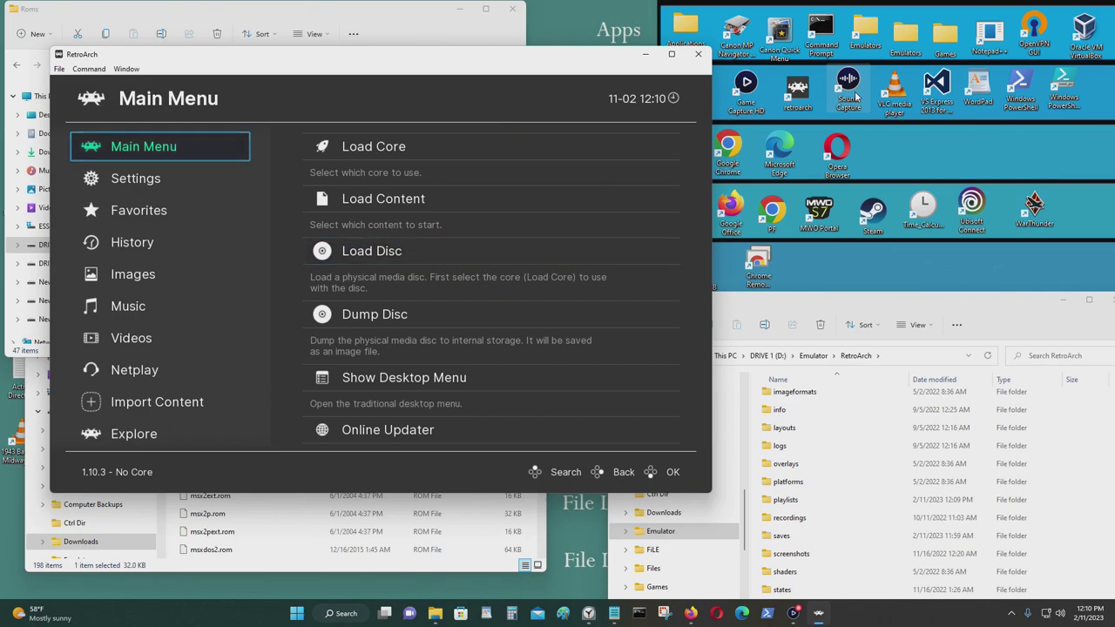
{"action": "key", "text": "Right"}
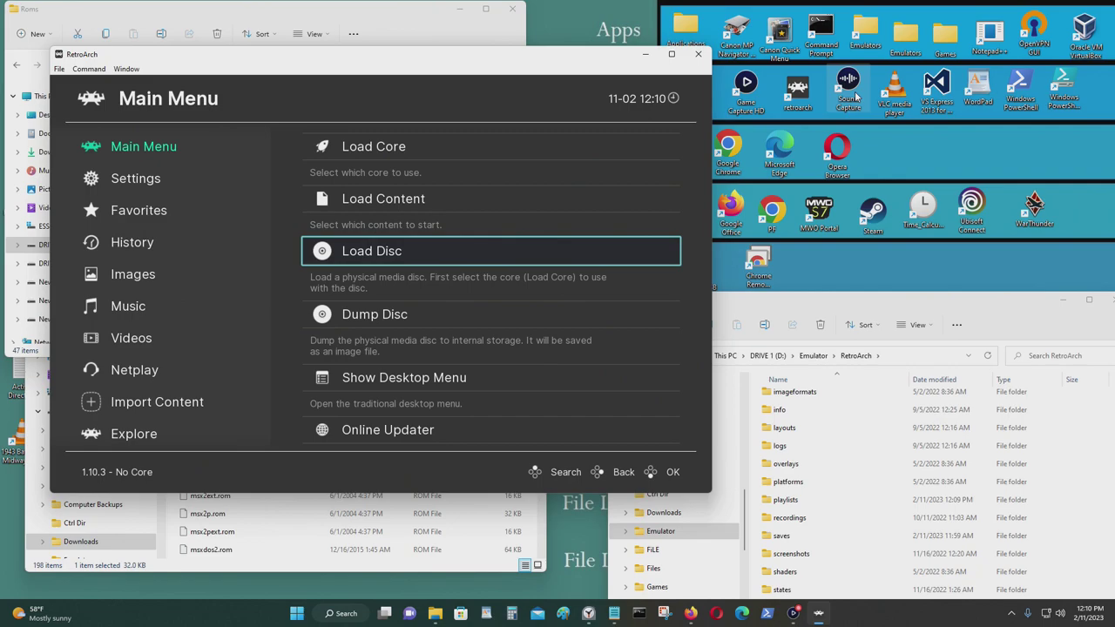
{"action": "key", "text": "Up"}
{"action": "key", "text": "Up"}
{"action": "key", "text": "Down"}
{"action": "key", "text": "Down"}
{"action": "key", "text": "Down"}
{"action": "key", "text": "Down"}
{"action": "key", "text": "Up"}
{"action": "key", "text": "Up"}
{"action": "key", "text": "Up"}
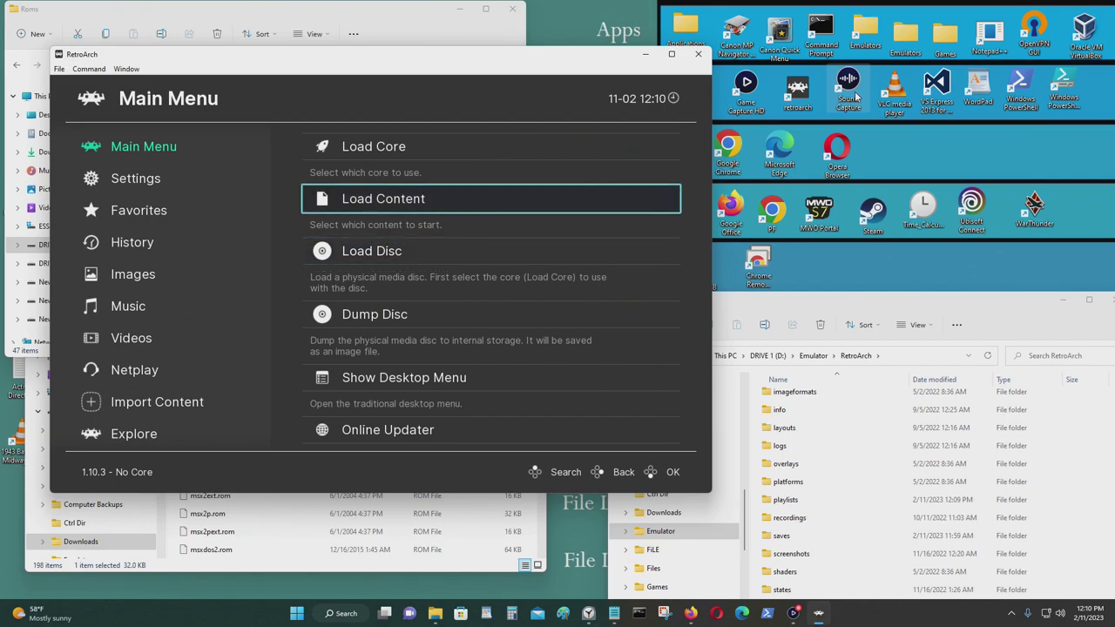
Open the Core Downloader through Load Core's Download a Core option
{"action": "key", "text": "Up"}
{"action": "key", "text": "Return"}
{"action": "key", "text": "Up"}
{"action": "key", "text": "Up"}
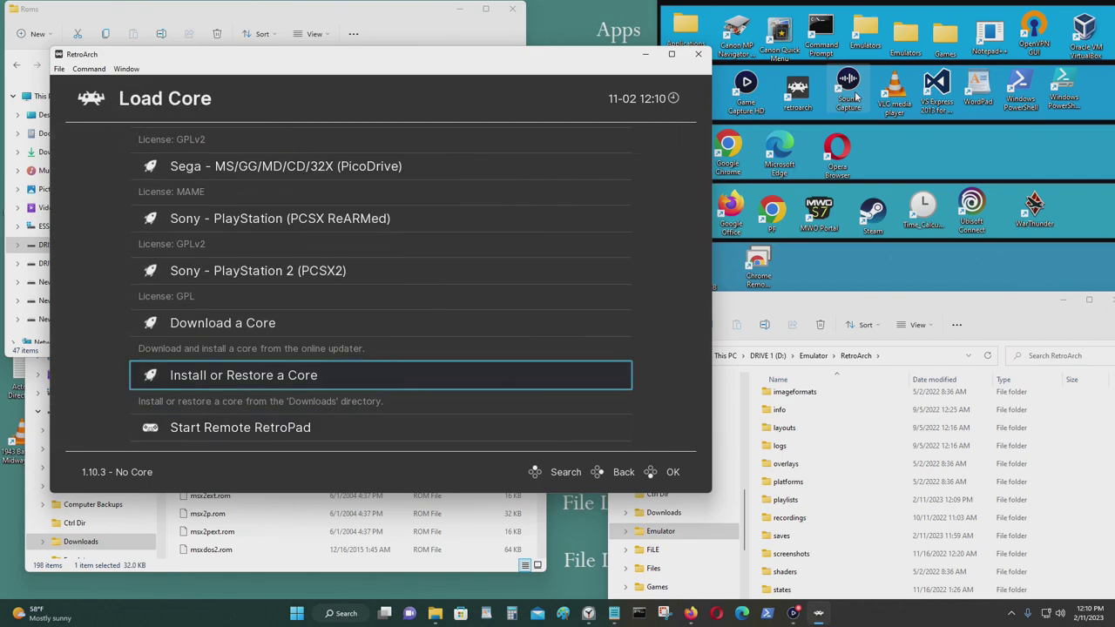
{"action": "key", "text": "Up"}
{"action": "key", "text": "Return"}
Download and install the NEC - PC Engine / SuperGrafx / CD (Beetle PCE) core from the Core Downloader
{"action": "key", "text": "Up"}
{"action": "key", "text": "Up"}
{"action": "key", "text": "Up"}
{"action": "key", "text": "Up"}
{"action": "key", "text": "Up"}
{"action": "key", "text": "Up"}
{"action": "key", "text": "Up"}
{"action": "key", "text": "Up"}
{"action": "key", "text": "Up"}
{"action": "key", "text": "Up"}
{"action": "key", "text": "Up"}
{"action": "key", "text": "Up"}
{"action": "key", "text": "Up"}
{"action": "key", "text": "Up"}
{"action": "key", "text": "Up"}
{"action": "key", "text": "Up"}
{"action": "key", "text": "Up"}
{"action": "key", "text": "Up"}
{"action": "key", "text": "Up"}
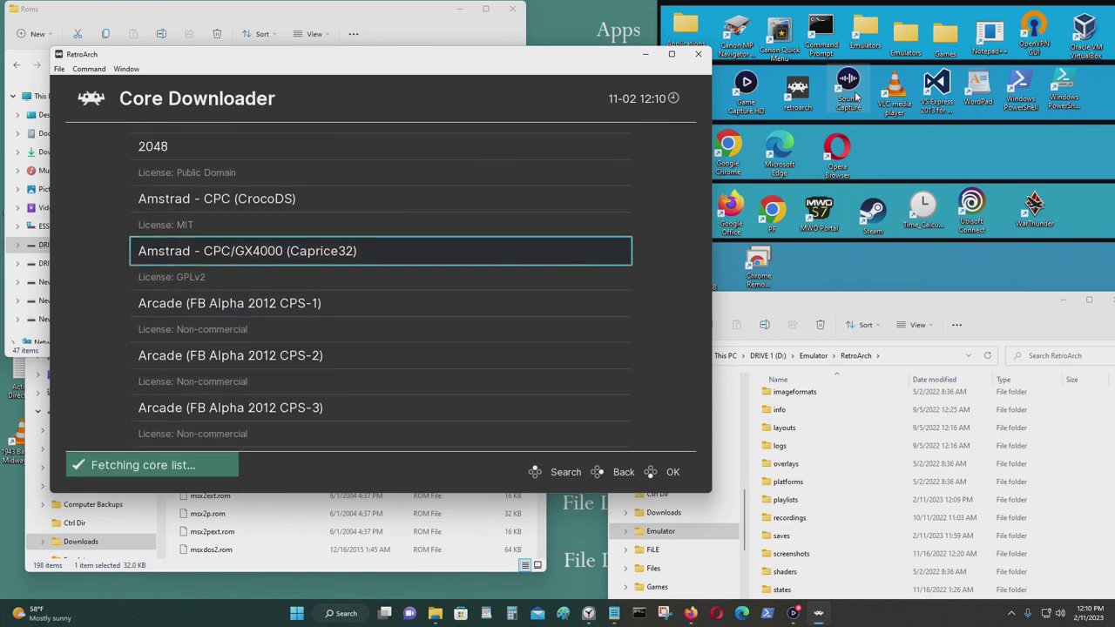
{"action": "key", "text": "Up"}
{"action": "key", "text": "Up"}
{"action": "key", "text": "Up"}
{"action": "key", "text": "Up"}
{"action": "key", "text": "Up"}
{"action": "key", "text": "Up"}
{"action": "key", "text": "Up"}
{"action": "key", "text": "Up"}
{"action": "key", "text": "Up"}
{"action": "key", "text": "Up"}
{"action": "key", "text": "Up"}
{"action": "key", "text": "Up"}
{"action": "key", "text": "Up"}
{"action": "key", "text": "Up"}
{"action": "key", "text": "Up"}
{"action": "key", "text": "Up"}
{"action": "key", "text": "Up"}
{"action": "key", "text": "Up"}
{"action": "key", "text": "Up"}
{"action": "key", "text": "Up"}
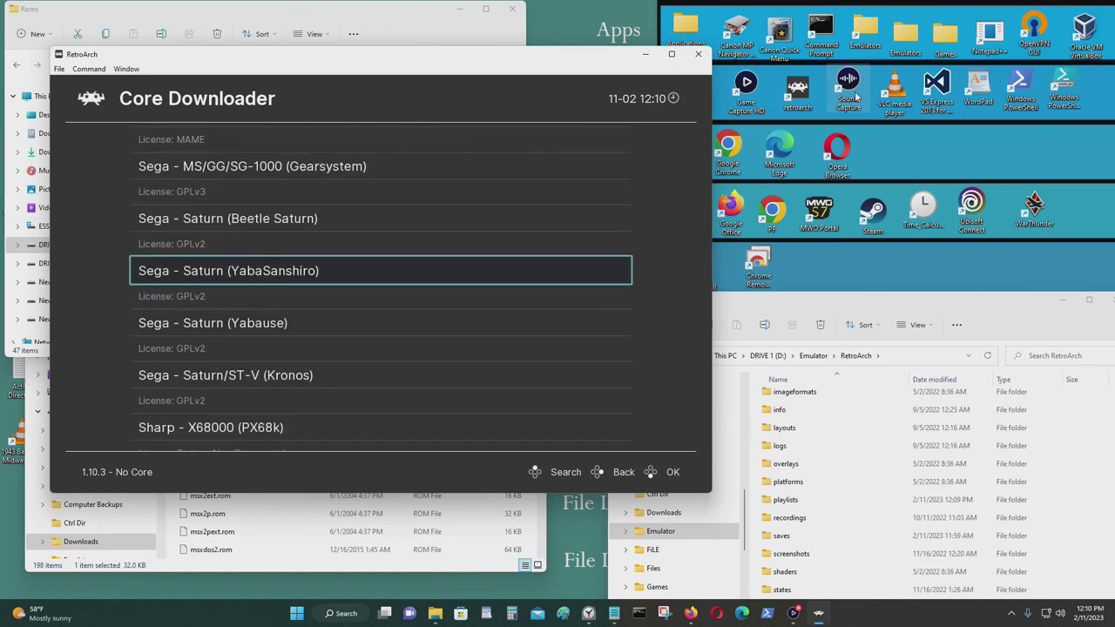
{"action": "key", "text": "Up"}
{"action": "key", "text": "Up"}
{"action": "key", "text": "Up"}
{"action": "key", "text": "Up"}
{"action": "key", "text": "Up"}
{"action": "key", "text": "Up"}
{"action": "key", "text": "Up"}
{"action": "key", "text": "Up"}
{"action": "key", "text": "Up"}
{"action": "key", "text": "Up"}
{"action": "key", "text": "Up"}
{"action": "key", "text": "Up"}
{"action": "key", "text": "Up"}
{"action": "key", "text": "Up"}
{"action": "key", "text": "Up"}
{"action": "key", "text": "Up"}
{"action": "key", "text": "Up"}
{"action": "key", "text": "Up"}
{"action": "key", "text": "Up"}
{"action": "key", "text": "Up"}
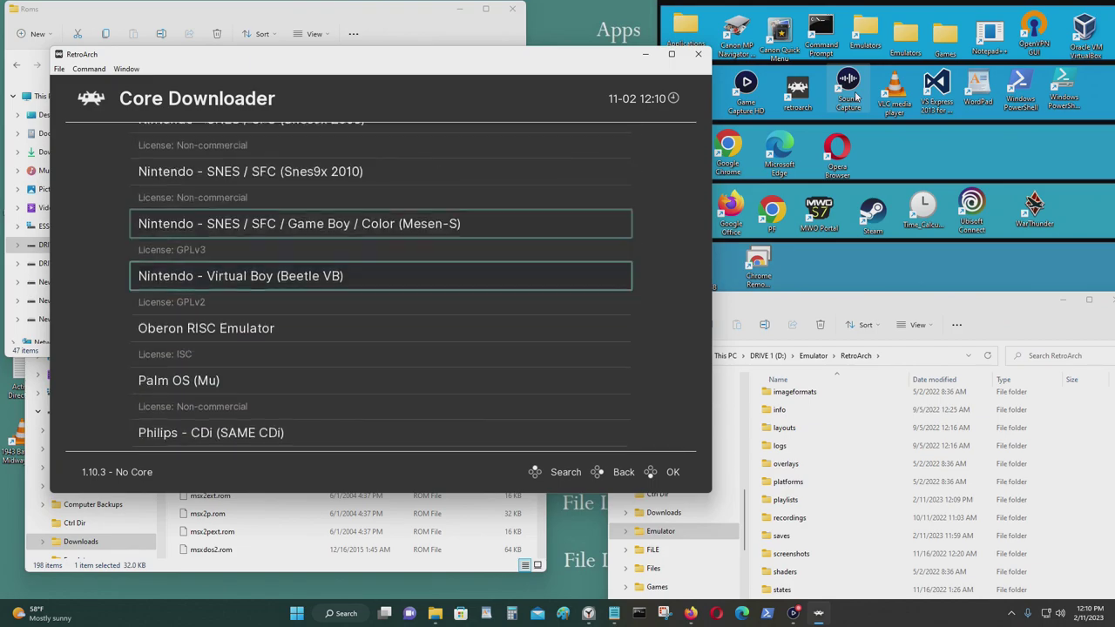
{"action": "key", "text": "Up"}
{"action": "key", "text": "Up"}
{"action": "key", "text": "Up"}
{"action": "key", "text": "Up"}
{"action": "key", "text": "Up"}
{"action": "key", "text": "Up"}
{"action": "key", "text": "Up"}
{"action": "key", "text": "Up"}
{"action": "key", "text": "Up"}
{"action": "key", "text": "Up"}
{"action": "key", "text": "Up"}
{"action": "key", "text": "Up"}
{"action": "key", "text": "Up"}
{"action": "key", "text": "Up"}
{"action": "key", "text": "Up"}
{"action": "key", "text": "Up"}
{"action": "key", "text": "Up"}
{"action": "key", "text": "Up"}
{"action": "key", "text": "Up"}
{"action": "key", "text": "Up"}
{"action": "key", "text": "Up"}
{"action": "key", "text": "Up"}
{"action": "key", "text": "Up"}
{"action": "key", "text": "Up"}
{"action": "key", "text": "Up"}
{"action": "key", "text": "Up"}
{"action": "key", "text": "Up"}
{"action": "key", "text": "Up"}
{"action": "key", "text": "Up"}
{"action": "key", "text": "Up"}
{"action": "key", "text": "Up"}
{"action": "key", "text": "Up"}
{"action": "key", "text": "Up"}
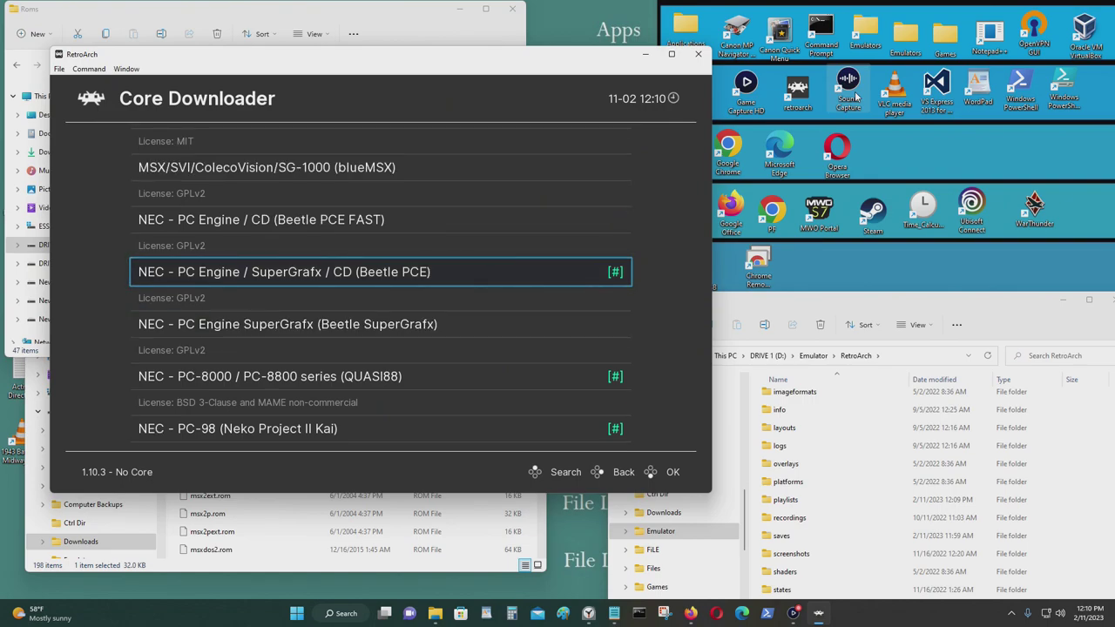
{"action": "key", "text": "Return"}
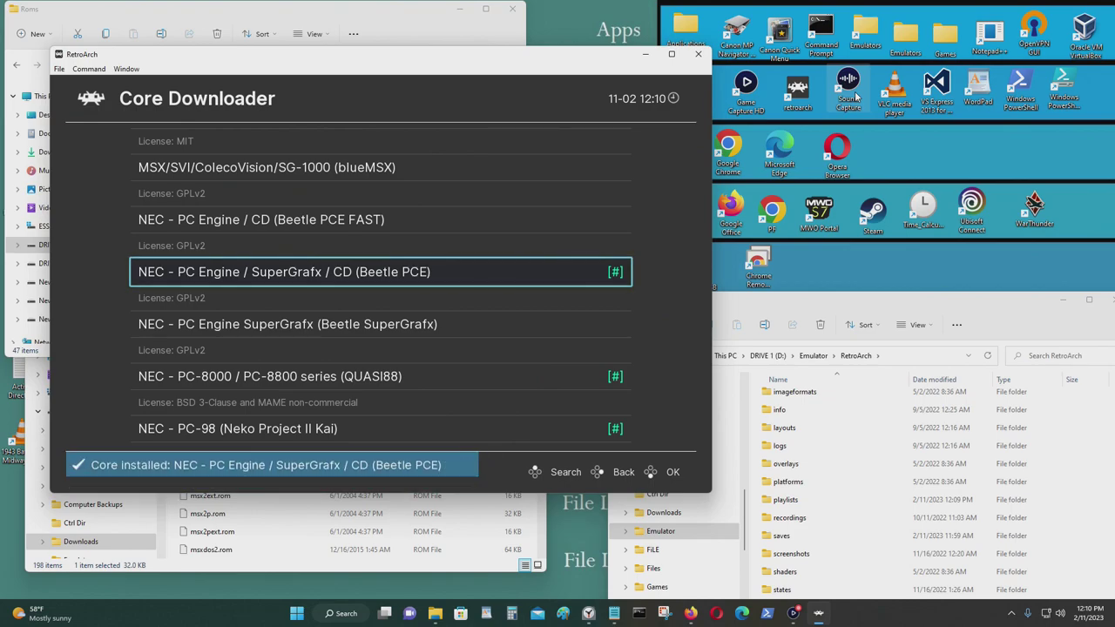
Return to the Main Menu and open the NEC PC-Engine CD playlist
{"action": "key", "text": "BackSpace"}
{"action": "key", "text": "BackSpace"}
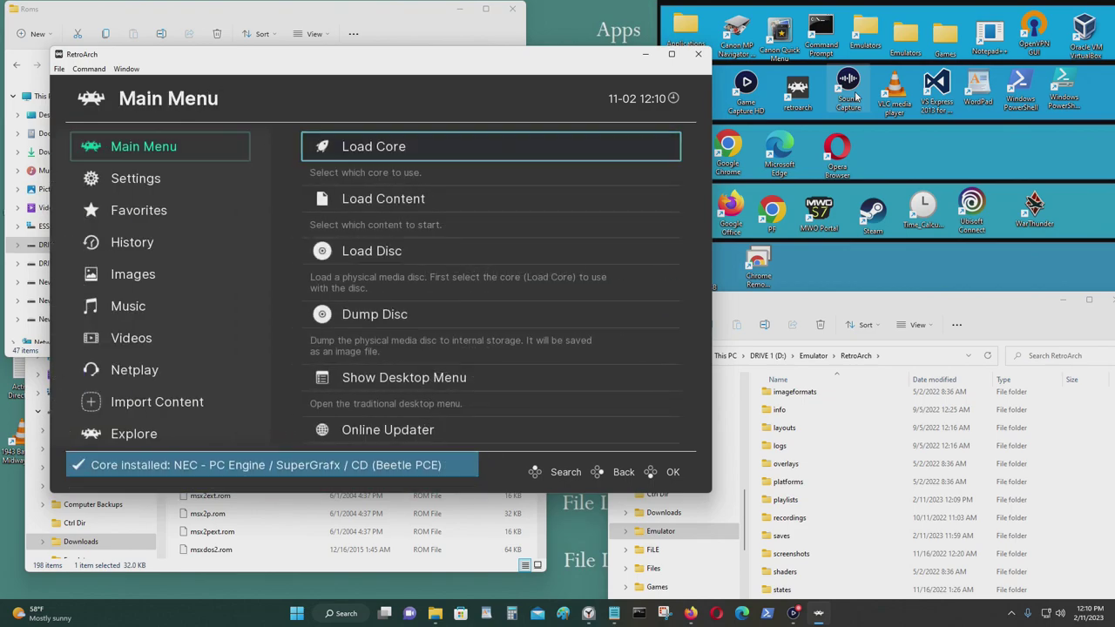
{"action": "key", "text": "Left"}
{"action": "key", "text": "Up"}
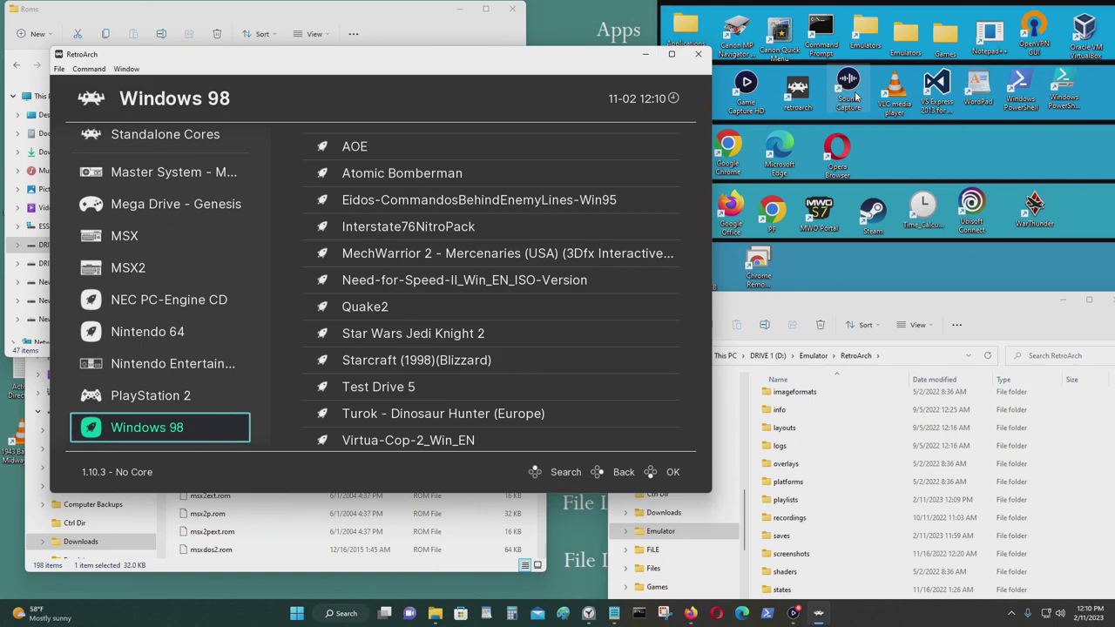
{"action": "key", "text": "Down"}
{"action": "key", "text": "Up"}
{"action": "key", "text": "Up"}
{"action": "key", "text": "Up"}
{"action": "key", "text": "Up"}
{"action": "key", "text": "Up"}
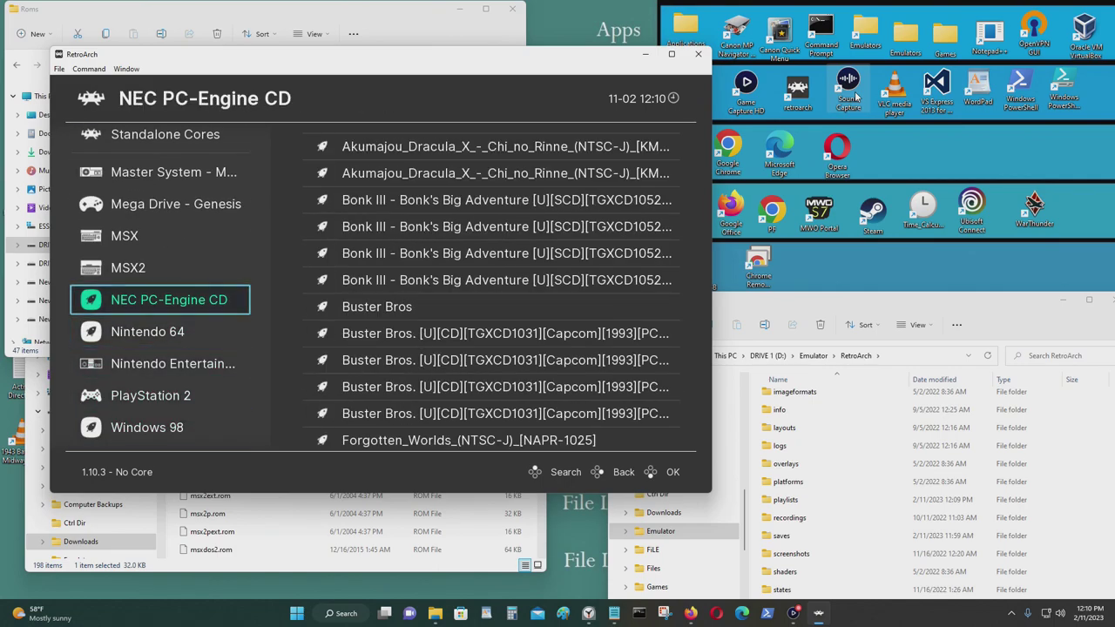
Run the Akumajou_Dracula_X_-_Chi_no_Rinne game from the NEC PC-Engine CD playlist
{"action": "key", "text": "Right"}
{"action": "key", "text": "Down"}
{"action": "key", "text": "Return"}
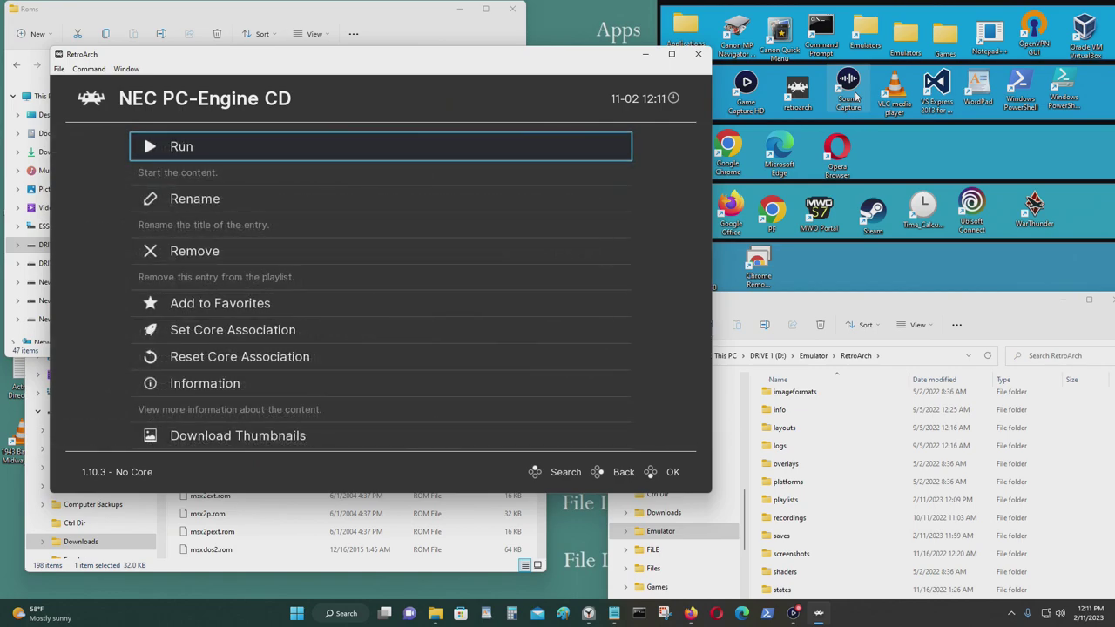
{"action": "key", "text": "Escape"}
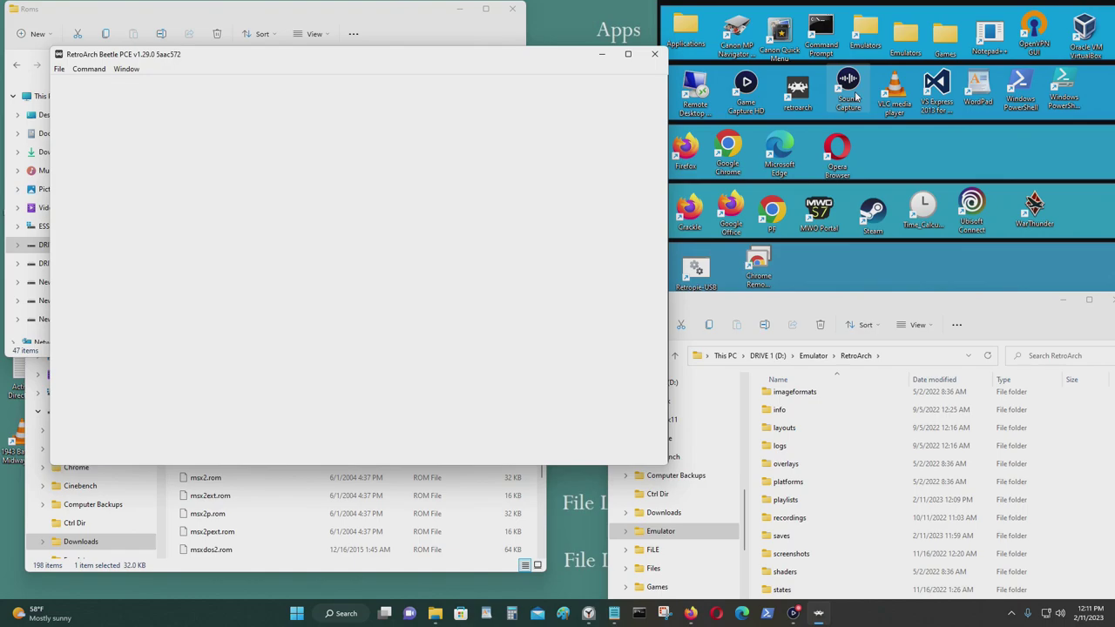
Close the running content and return to the first Akumajou_Dracula_X entry in the NEC PC-Engine CD playlist
{"action": "key", "text": "F1"}
{"action": "key", "text": "Down"}
{"action": "key", "text": "Down"}
{"action": "key", "text": "Return"}
{"action": "key", "text": "BackSpace"}
{"action": "key", "text": "Up"}
{"action": "key", "text": "Up"}
{"action": "key", "text": "Down"}
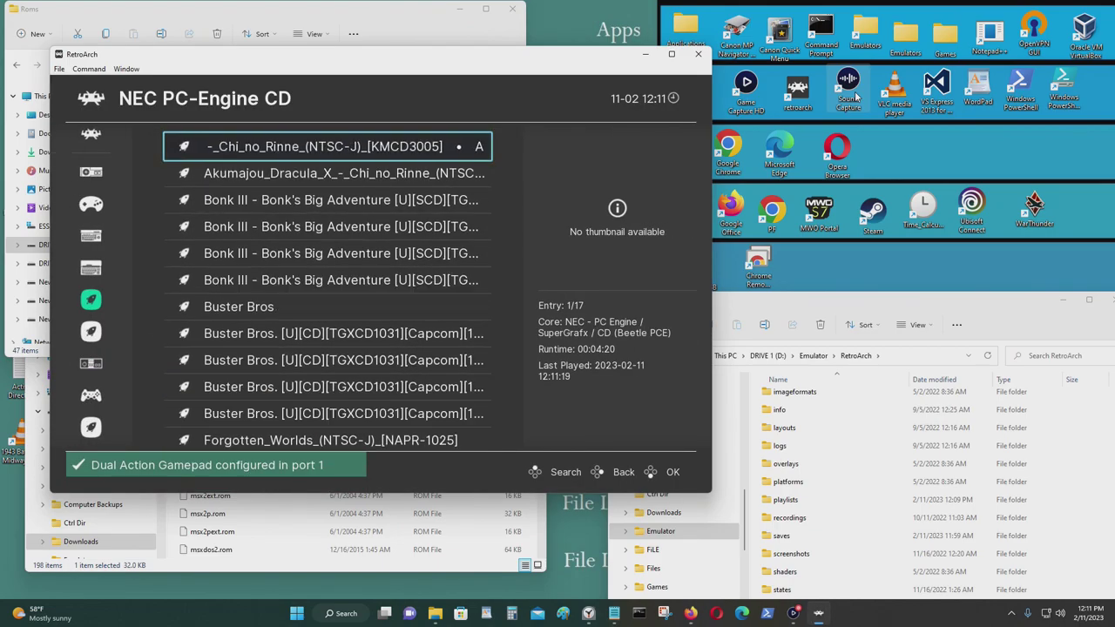
Launch the first Akumajou_Dracula_X entry and move the emulator window clear of the Roms folder list
{"action": "key", "text": "Return"}
{"action": "key", "text": "Escape"}
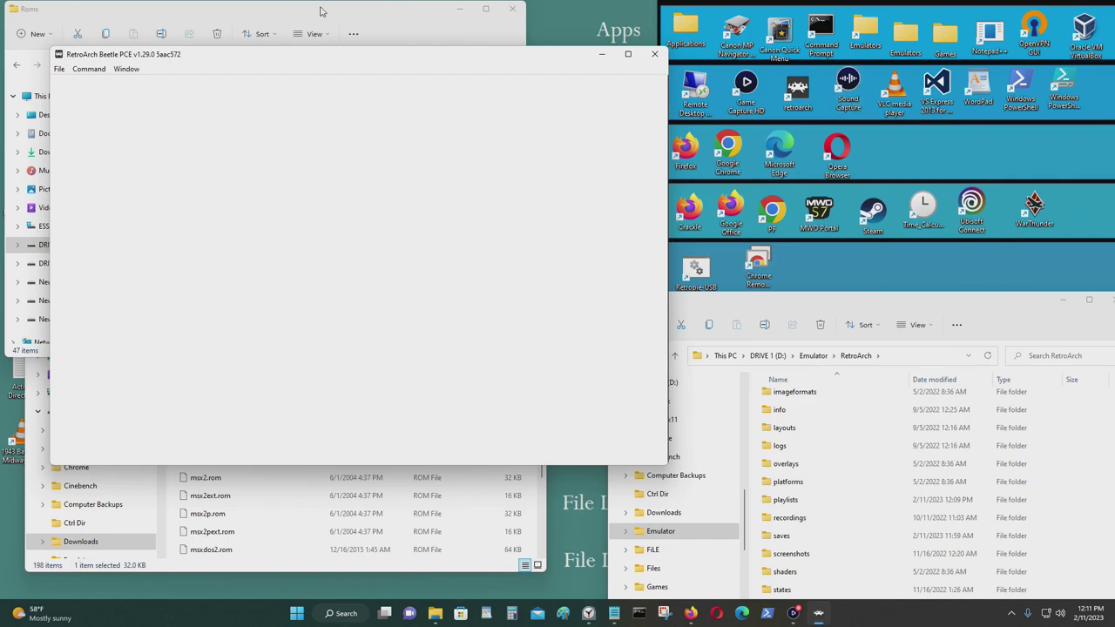
{"action": "left_click_drag", "start_coordinate": [278, 64], "coordinate": [514, 138]}
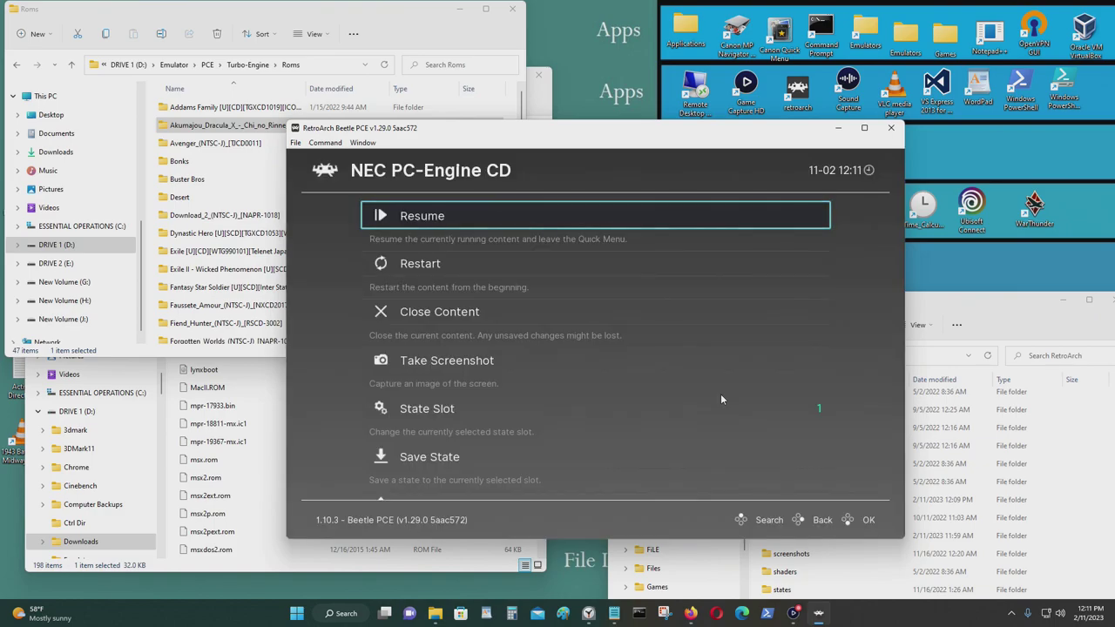
Open the core Options for the currently running game from its Quick Menu
{"action": "key", "text": "Down"}
{"action": "key", "text": "Down"}
{"action": "key", "text": "Down"}
{"action": "key", "text": "Down"}
{"action": "key", "text": "Down"}
{"action": "key", "text": "Down"}
{"action": "key", "text": "Down"}
{"action": "key", "text": "Down"}
{"action": "key", "text": "Down"}
{"action": "key", "text": "Down"}
{"action": "key", "text": "Down"}
{"action": "key", "text": "Down"}
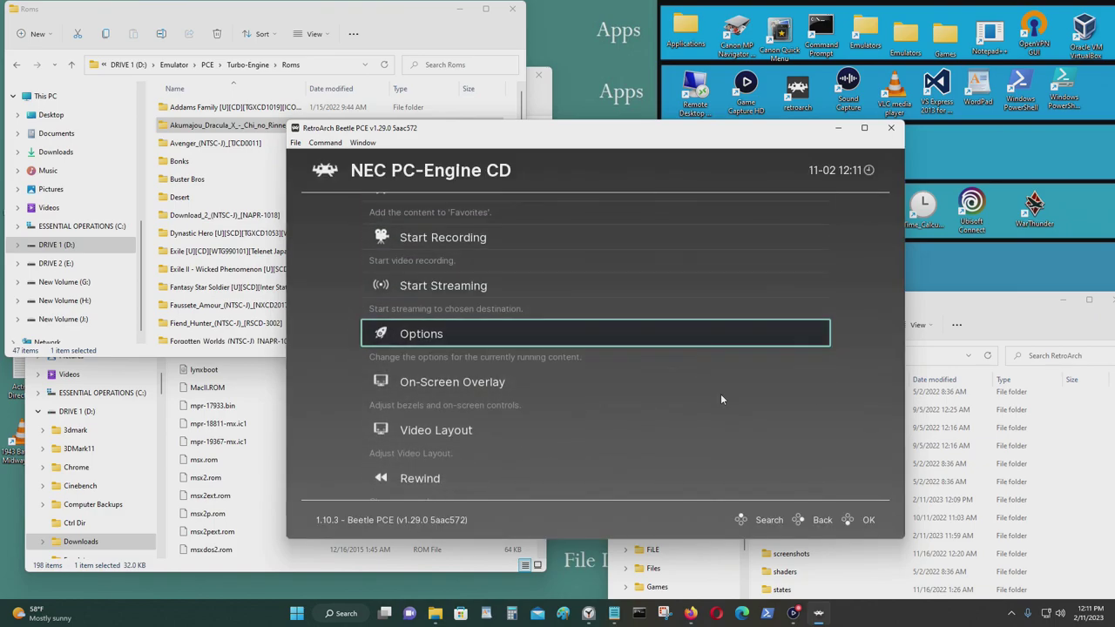
{"action": "key", "text": "Return"}
Look through the core option categories and open the PC Engine CD settings
{"action": "key", "text": "Down"}
{"action": "key", "text": "Down"}
{"action": "key", "text": "Down"}
{"action": "key", "text": "Down"}
{"action": "key", "text": "Down"}
{"action": "key", "text": "Up"}
{"action": "key", "text": "Up"}
{"action": "key", "text": "Up"}
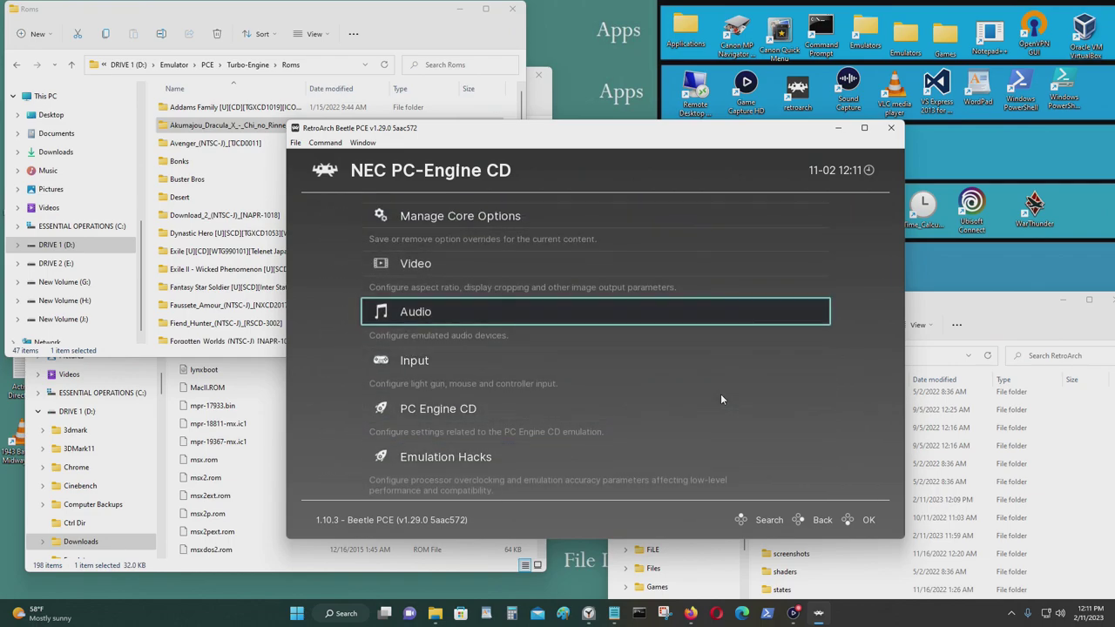
{"action": "key", "text": "Down"}
{"action": "key", "text": "Down"}
{"action": "key", "text": "Return"}
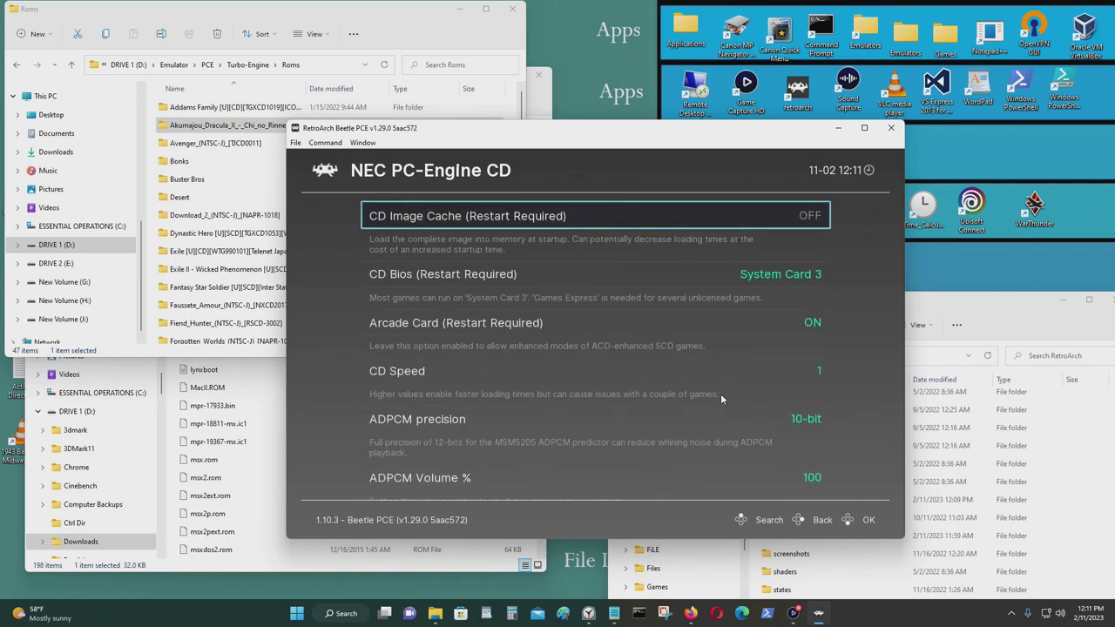
Select System Card 3 as the CD Bios for the Beetle PCE core
{"action": "key", "text": "Down"}
{"action": "key", "text": "Return"}
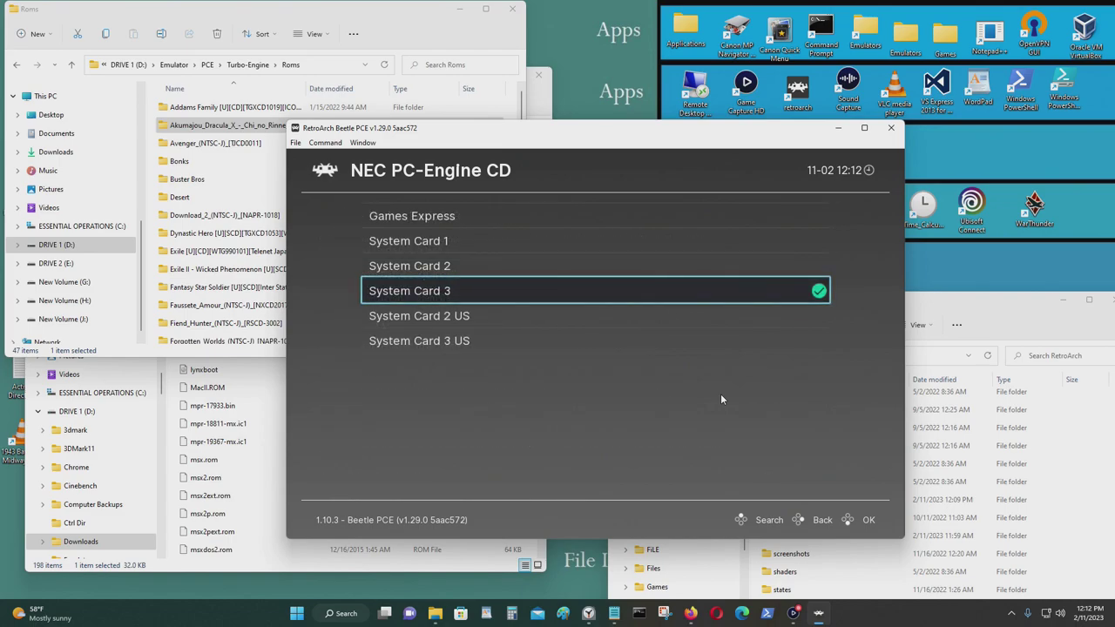
{"action": "key", "text": "Return"}
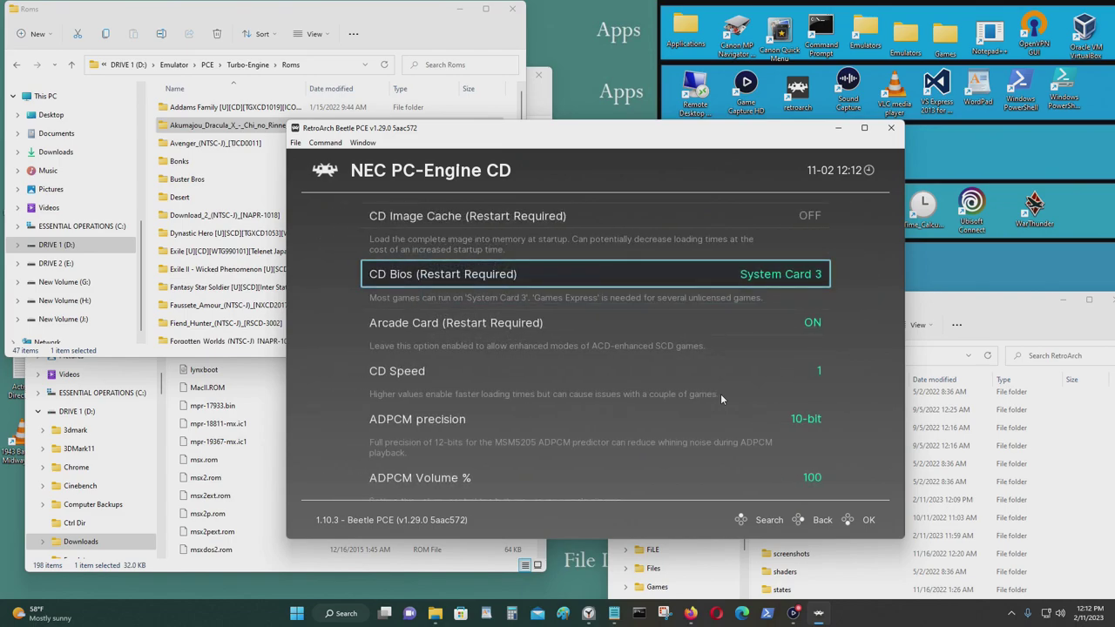
Look through the remaining PC Engine CD core options and go back to the Quick Menu
{"action": "key", "text": "Down"}
{"action": "key", "text": "Down"}
{"action": "key", "text": "Down"}
{"action": "key", "text": "Down"}
{"action": "key", "text": "Down"}
{"action": "key", "text": "Down"}
{"action": "key", "text": "Down"}
{"action": "key", "text": "BackSpace"}
{"action": "key", "text": "BackSpace"}
Resume the running game from the Quick Menu
{"action": "key", "text": "Up"}
{"action": "key", "text": "Up"}
{"action": "key", "text": "Up"}
{"action": "key", "text": "Up"}
{"action": "key", "text": "Up"}
{"action": "key", "text": "Up"}
{"action": "key", "text": "Up"}
{"action": "key", "text": "Up"}
{"action": "key", "text": "Up"}
{"action": "key", "text": "Up"}
{"action": "key", "text": "Up"}
{"action": "key", "text": "Up"}
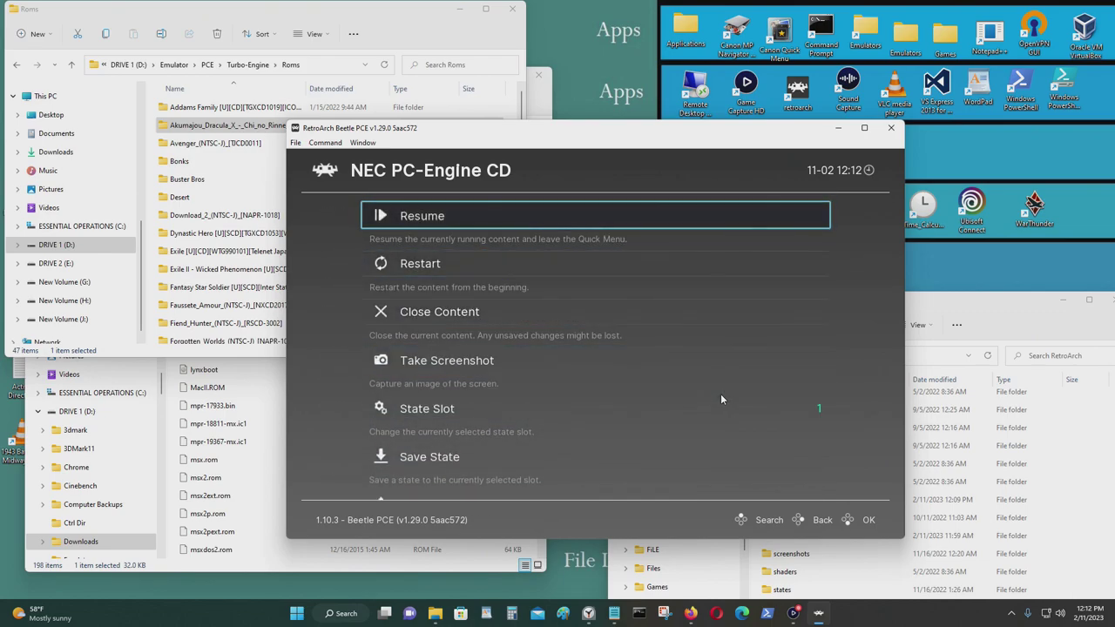
{"action": "key", "text": "Return"}
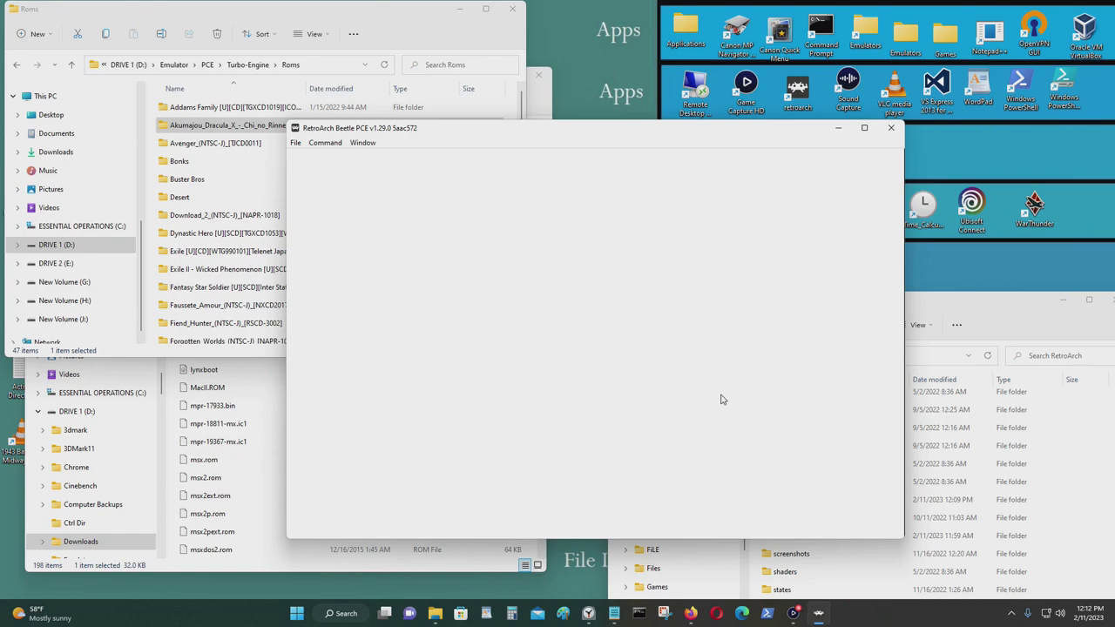
Close the running content and return to the NEC PC-Engine CD playlist
{"action": "key", "text": "F1"}
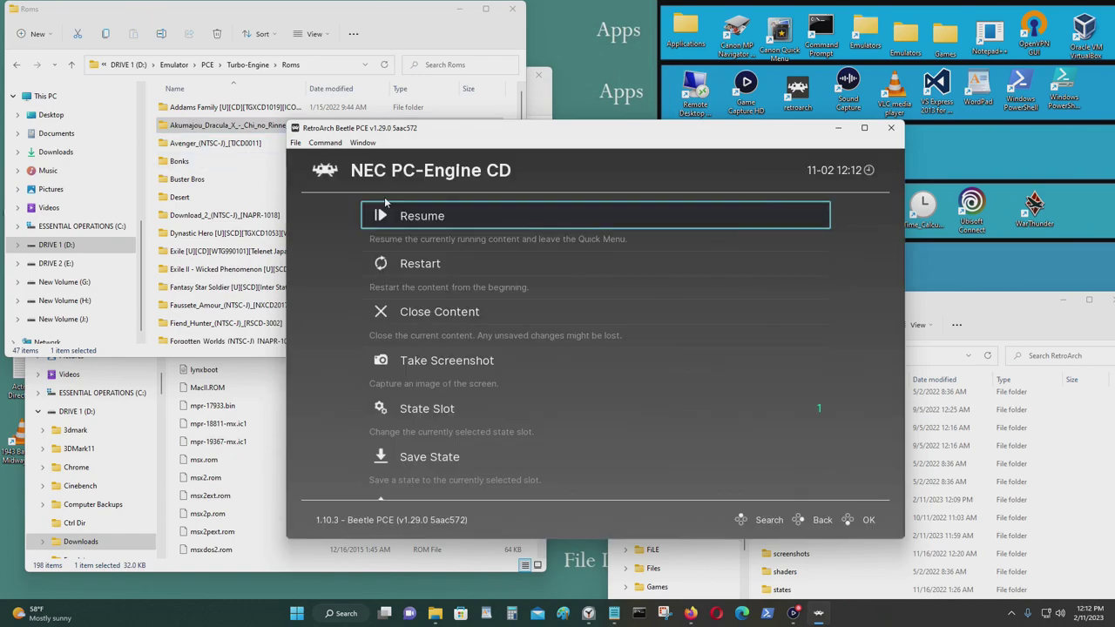
{"action": "key", "text": "Down"}
{"action": "key", "text": "Down"}
{"action": "key", "text": "Return"}
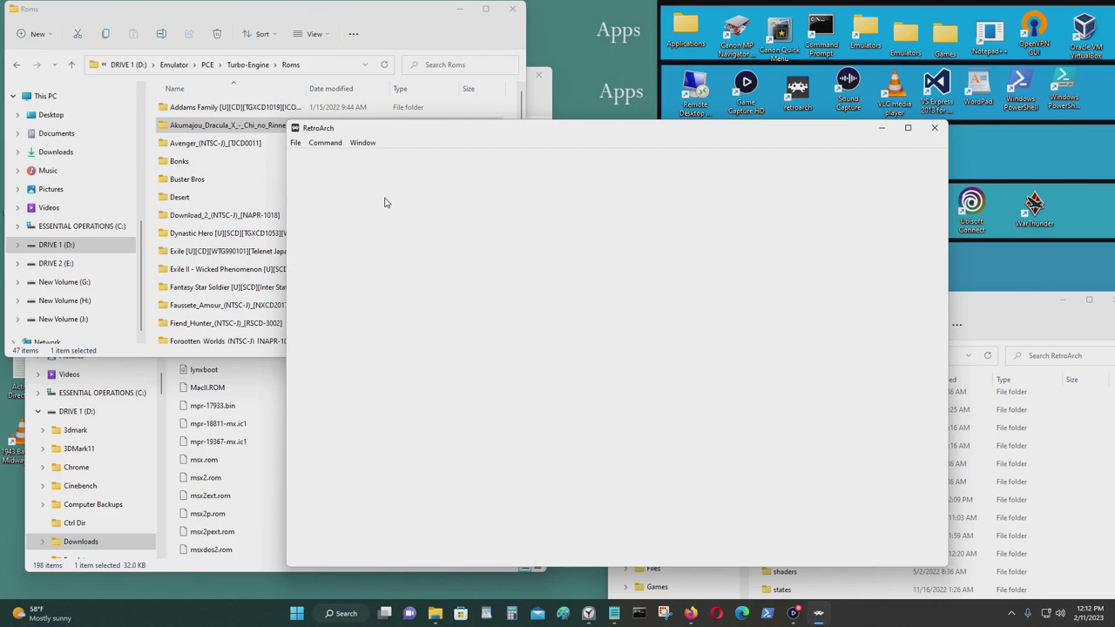
{"action": "key", "text": "BackSpace"}
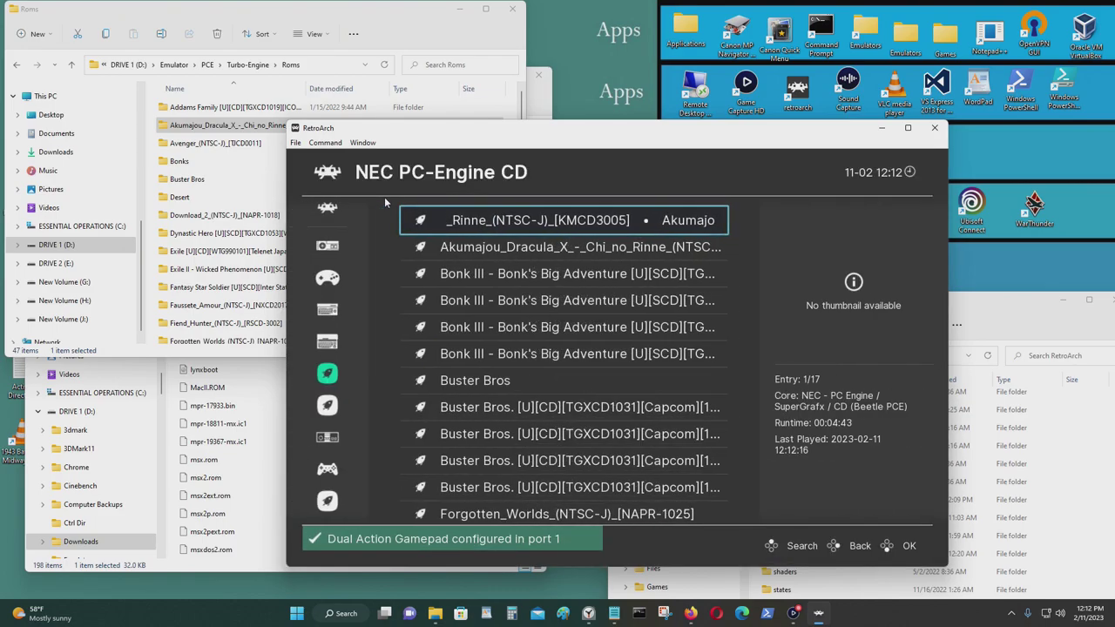
{"action": "key", "text": "Up"}
{"action": "key", "text": "Down"}
{"action": "key", "text": "Down"}
{"action": "key", "text": "Down"}
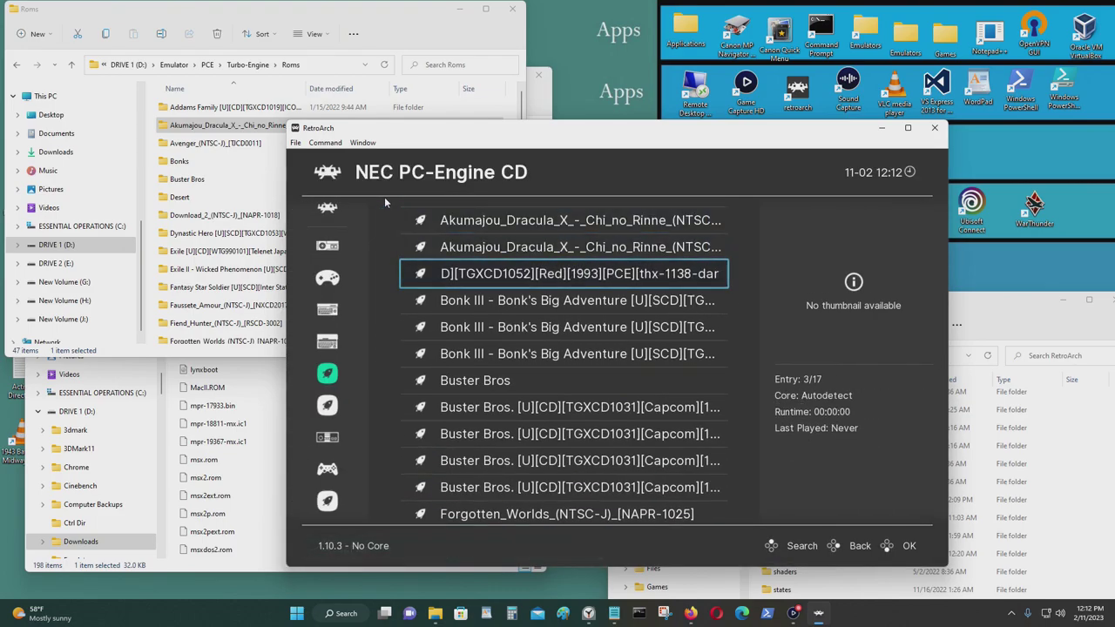
{"action": "key", "text": "Return"}
{"action": "key", "text": "BackSpace"}
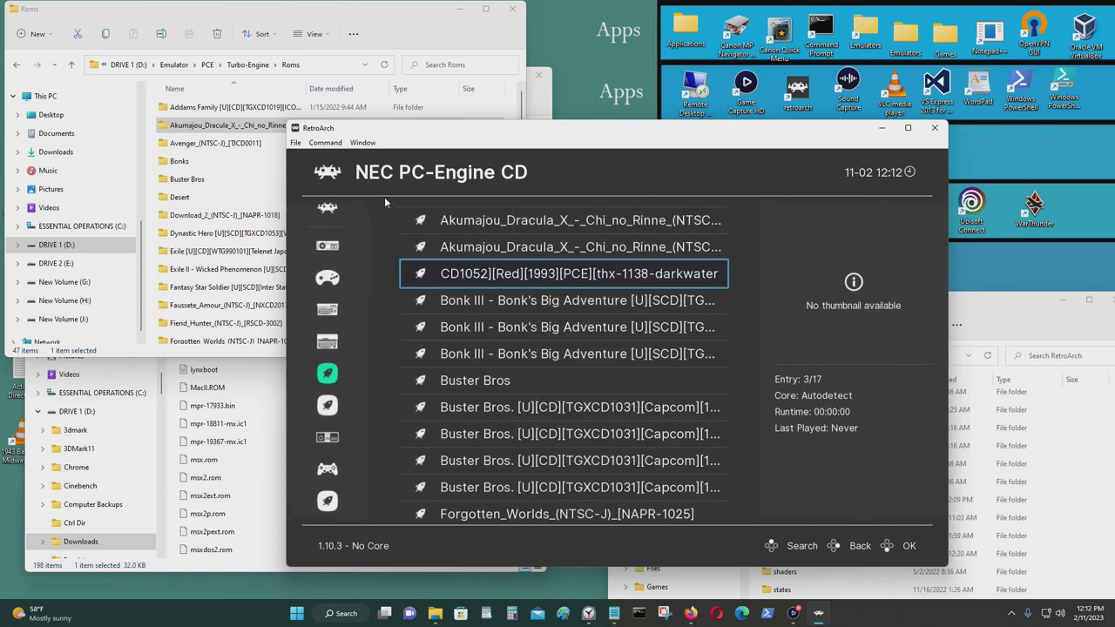
Run the Bonk III - Bonk's Big Adventure playlist entry whose name ends in [front]
{"action": "key", "text": "Down"}
{"action": "key", "text": "Down"}
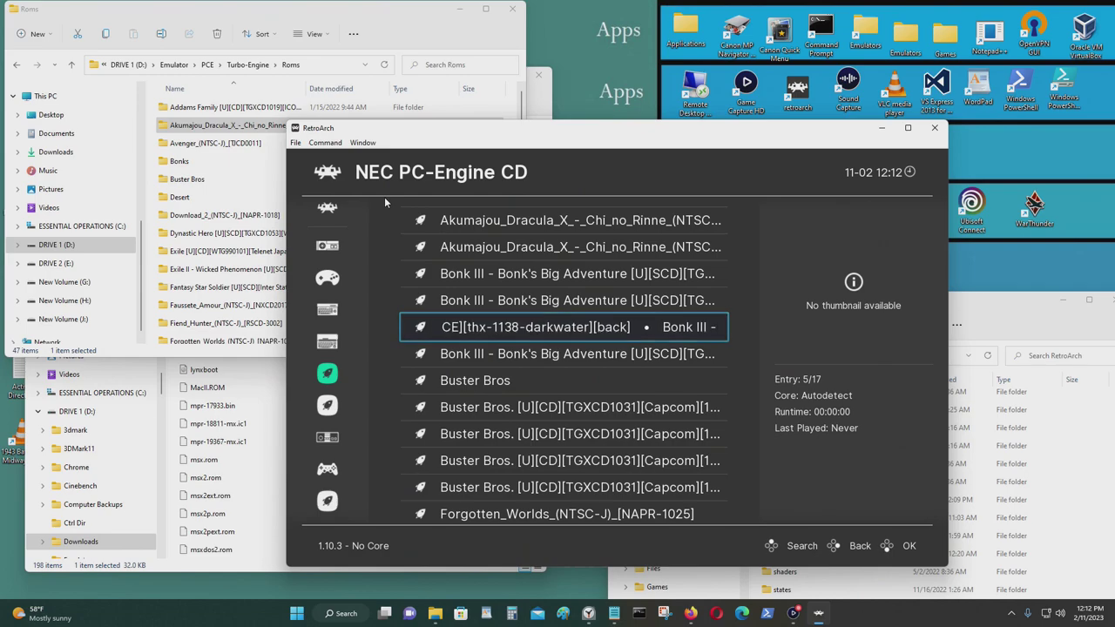
{"action": "key", "text": "Up"}
{"action": "key", "text": "Down"}
{"action": "key", "text": "Down"}
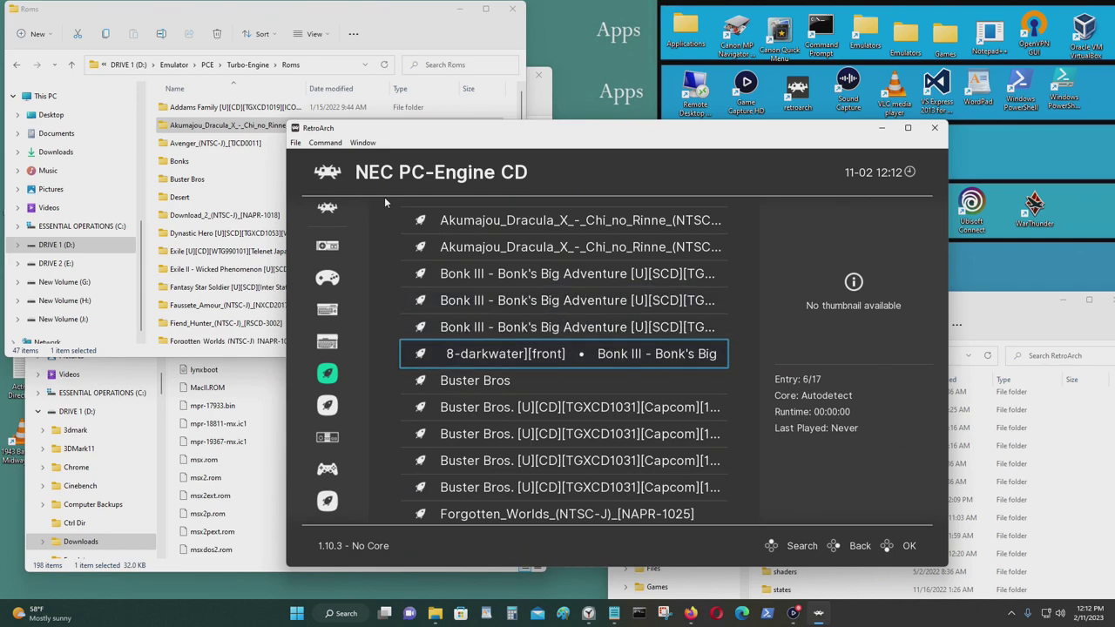
{"action": "key", "text": "Return"}
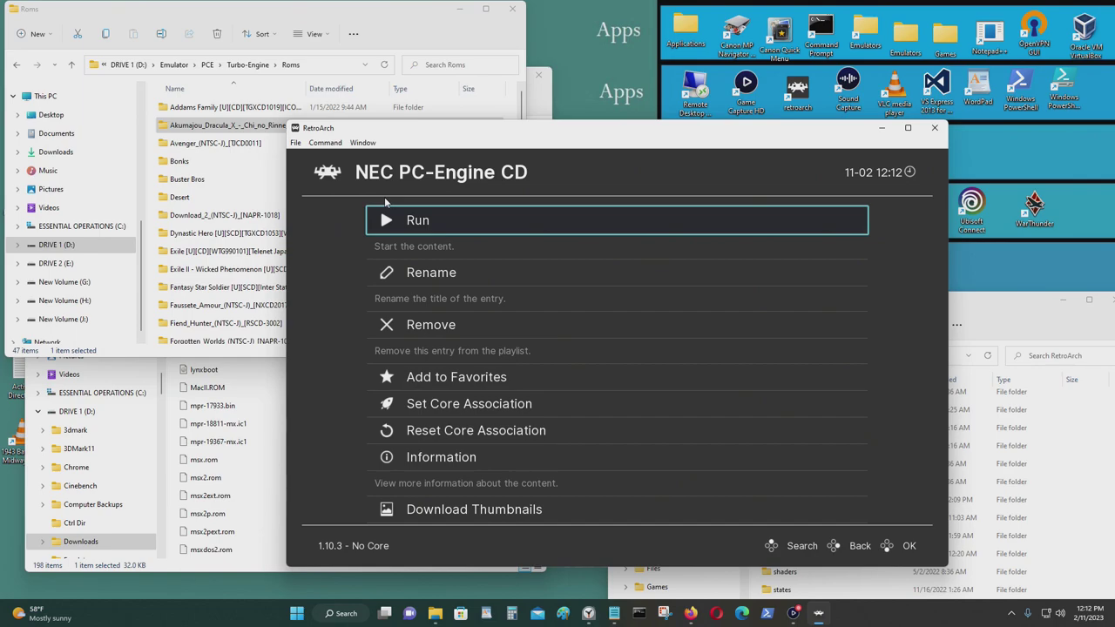
{"action": "key", "text": "Return"}
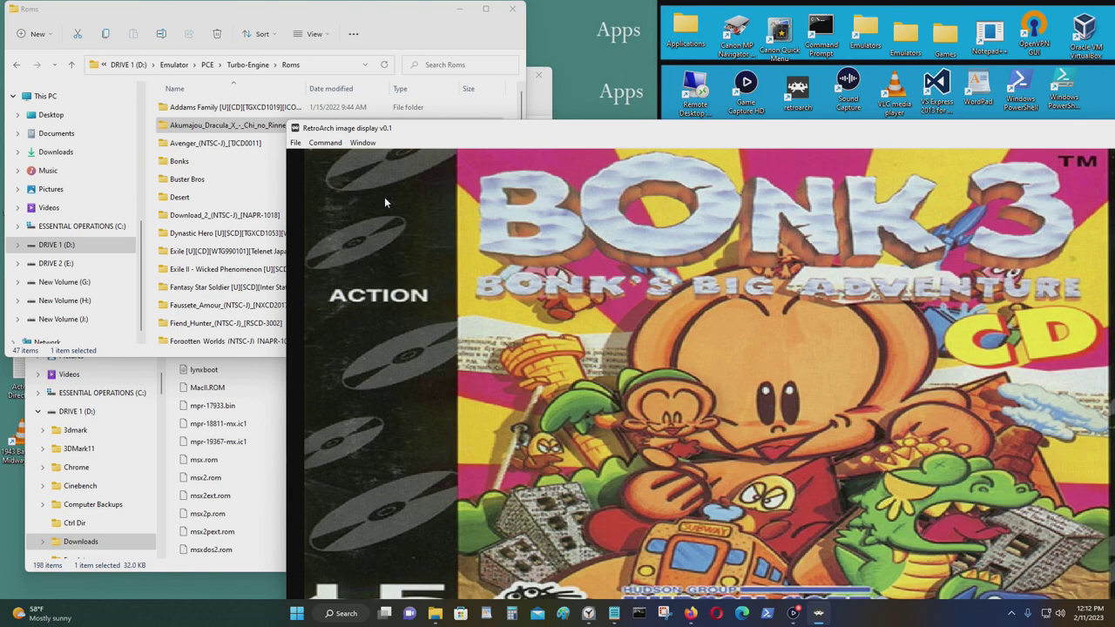
Close the Bonk III content, move the emulator window up and left, and return to the playlist
{"action": "key", "text": "F1"}
{"action": "key", "text": "Down"}
{"action": "key", "text": "Down"}
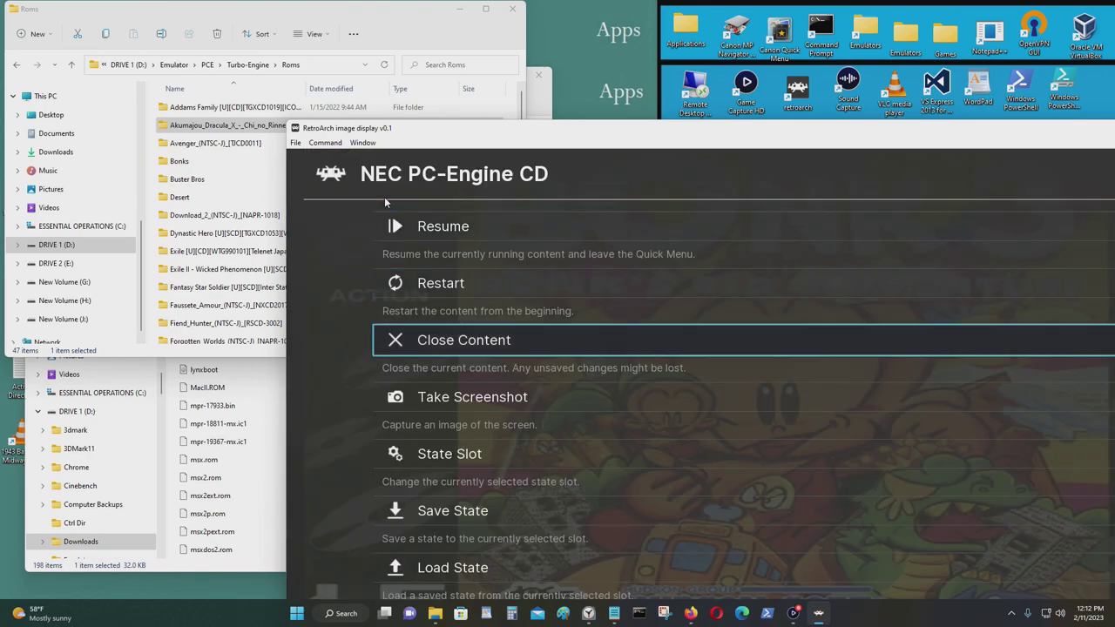
{"action": "key", "text": "Return"}
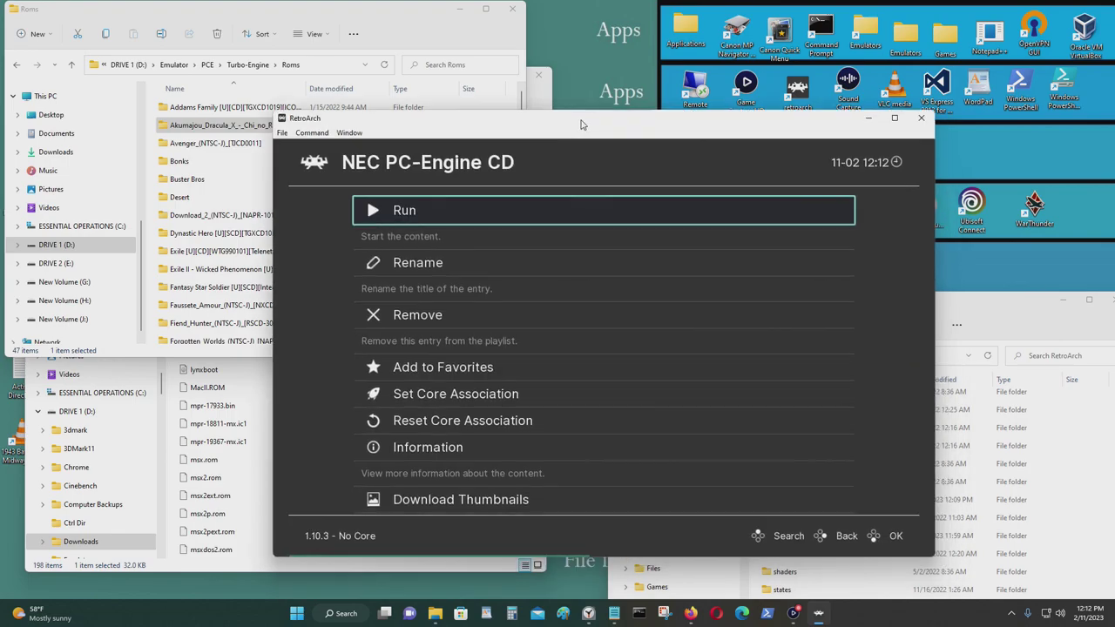
{"action": "left_click_drag", "start_coordinate": [582, 125], "coordinate": [541, 87]}
{"action": "key", "text": "Down"}
{"action": "key", "text": "BackSpace"}
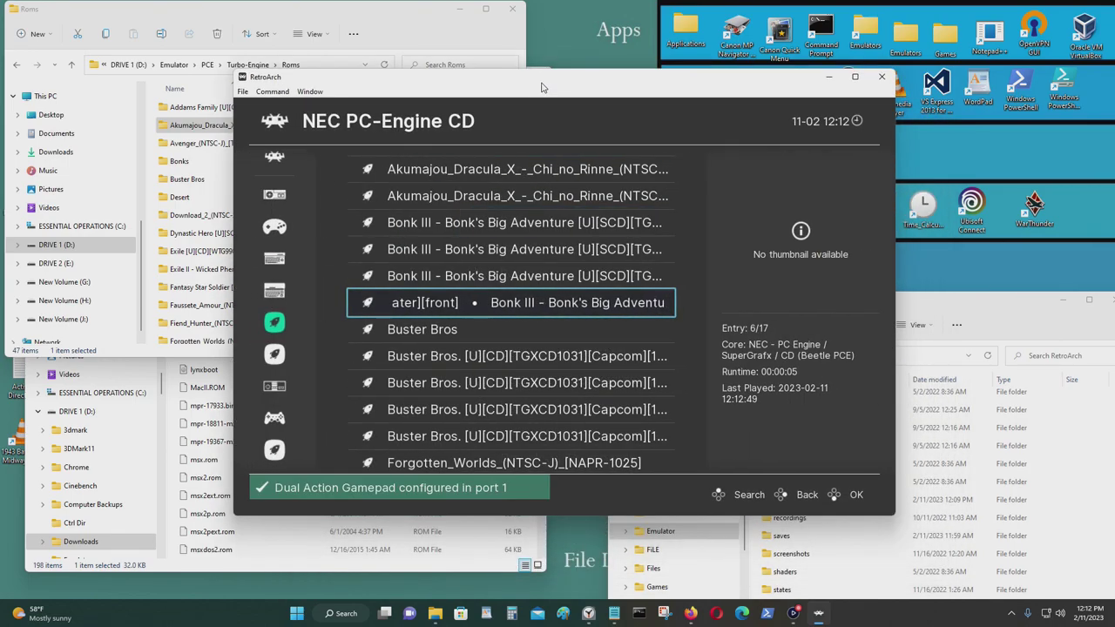
Leave the NEC PC-Engine CD playlist and go to the Main Menu
{"action": "key", "text": "Up"}
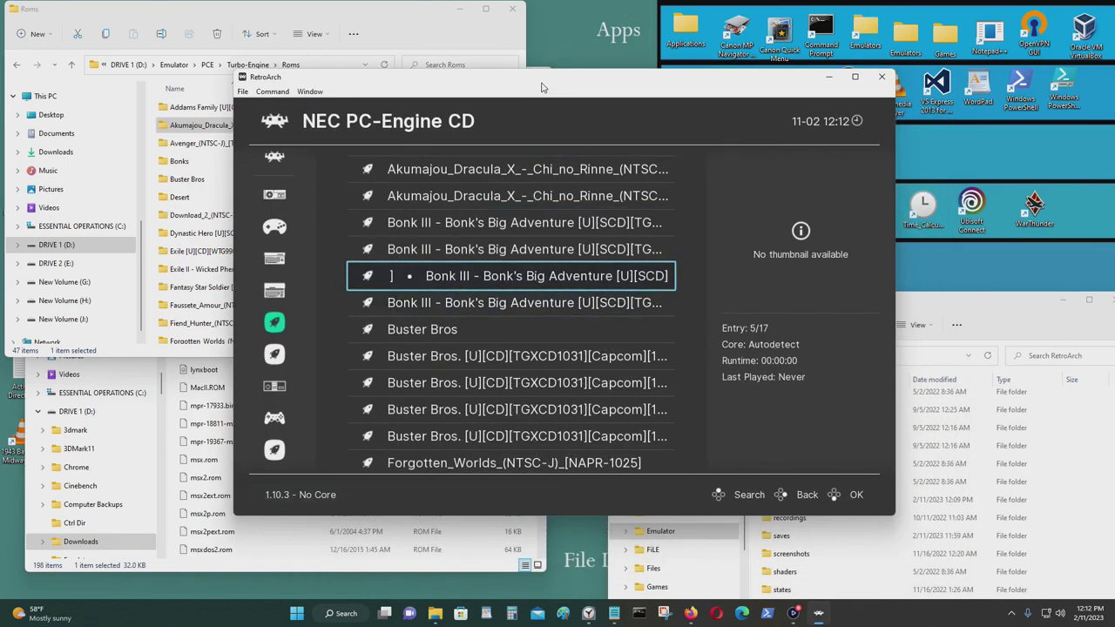
{"action": "key", "text": "Up"}
{"action": "key", "text": "BackSpace"}
{"action": "key", "text": "Up"}
{"action": "key", "text": "Up"}
{"action": "key", "text": "Up"}
{"action": "key", "text": "Up"}
{"action": "key", "text": "Up"}
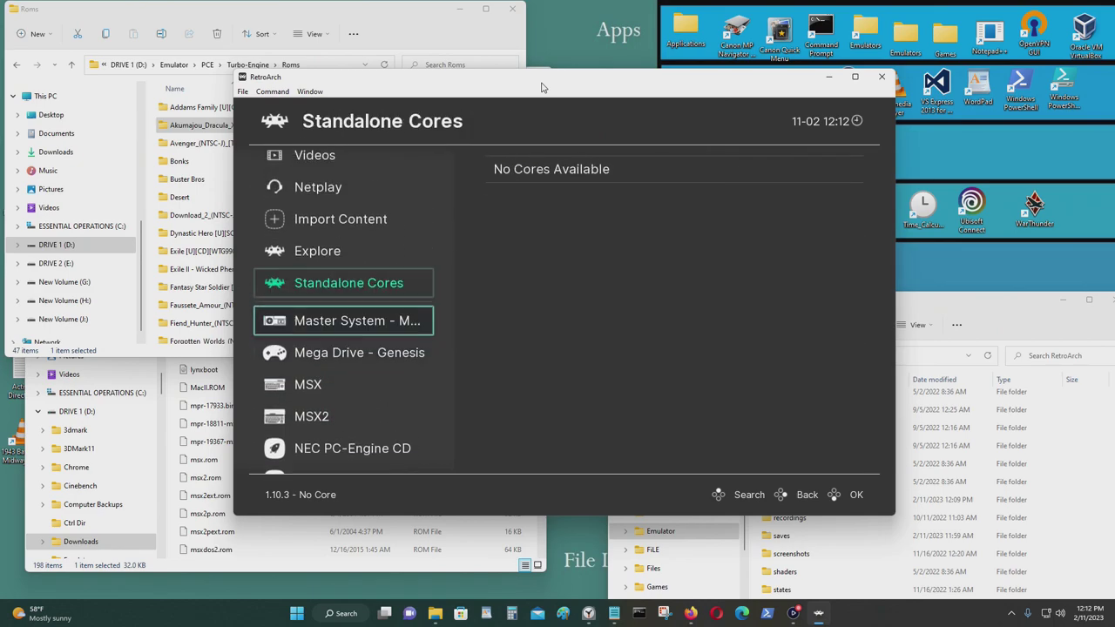
{"action": "key", "text": "Up"}
{"action": "key", "text": "Up"}
{"action": "key", "text": "Up"}
{"action": "key", "text": "Up"}
{"action": "key", "text": "Up"}
{"action": "key", "text": "Up"}
{"action": "key", "text": "Up"}
{"action": "key", "text": "Up"}
{"action": "key", "text": "Up"}
{"action": "key", "text": "Up"}
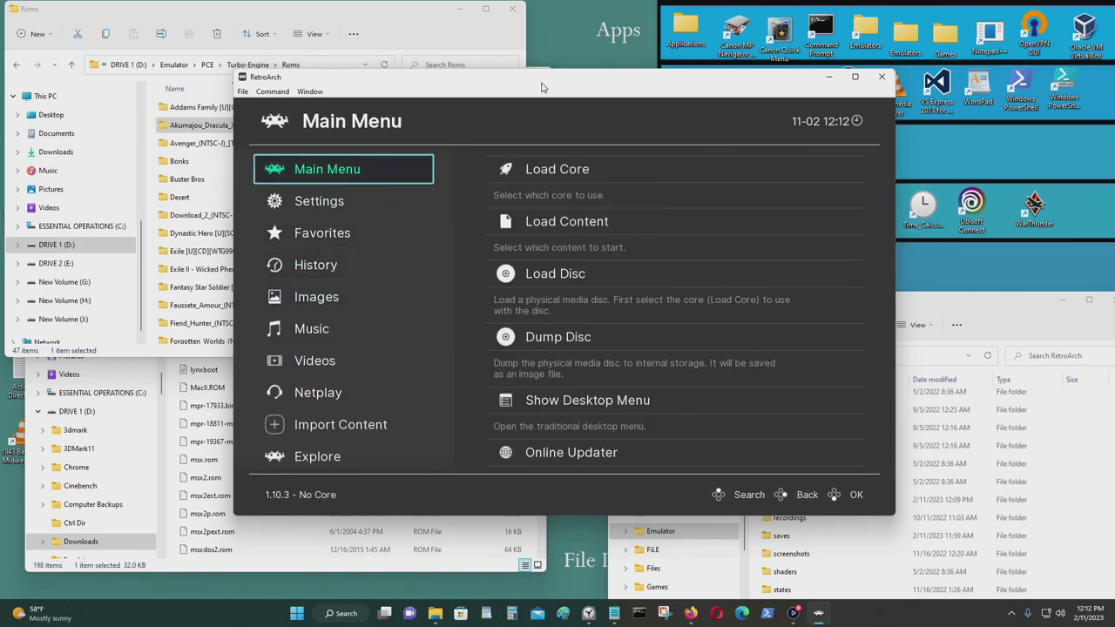
Start Load Content from the Main Menu and browse to the D:\ drive
{"action": "key", "text": "Down"}
{"action": "key", "text": "Right"}
{"action": "key", "text": "Left"}
{"action": "key", "text": "Up"}
{"action": "key", "text": "Right"}
{"action": "key", "text": "Down"}
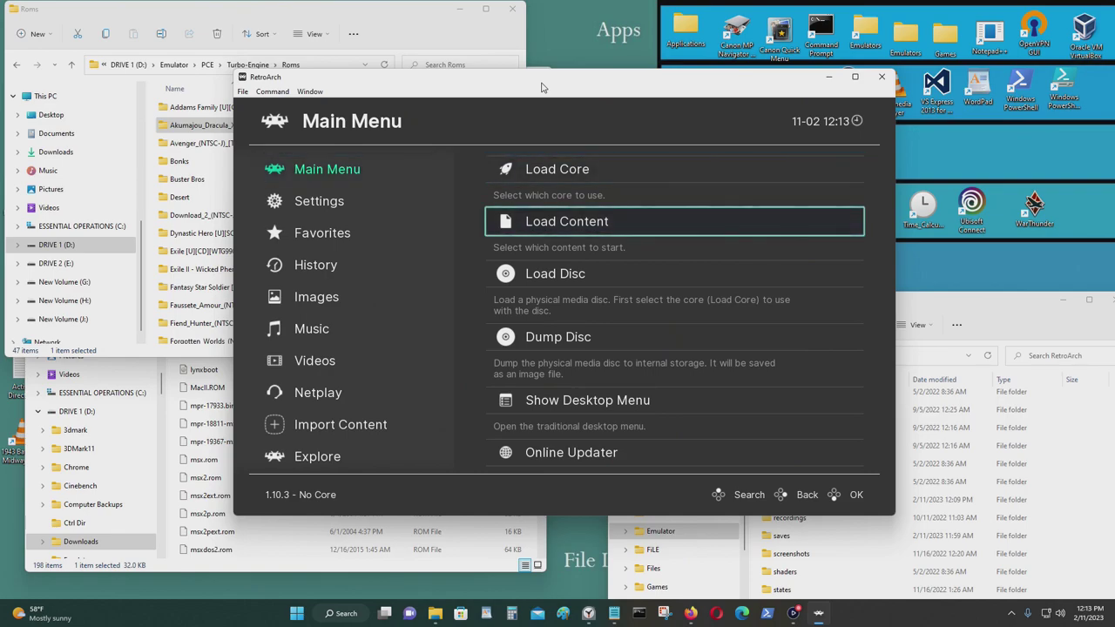
{"action": "key", "text": "Return"}
{"action": "key", "text": "Down"}
{"action": "key", "text": "Down"}
{"action": "key", "text": "Down"}
{"action": "key", "text": "Down"}
{"action": "key", "text": "Return"}
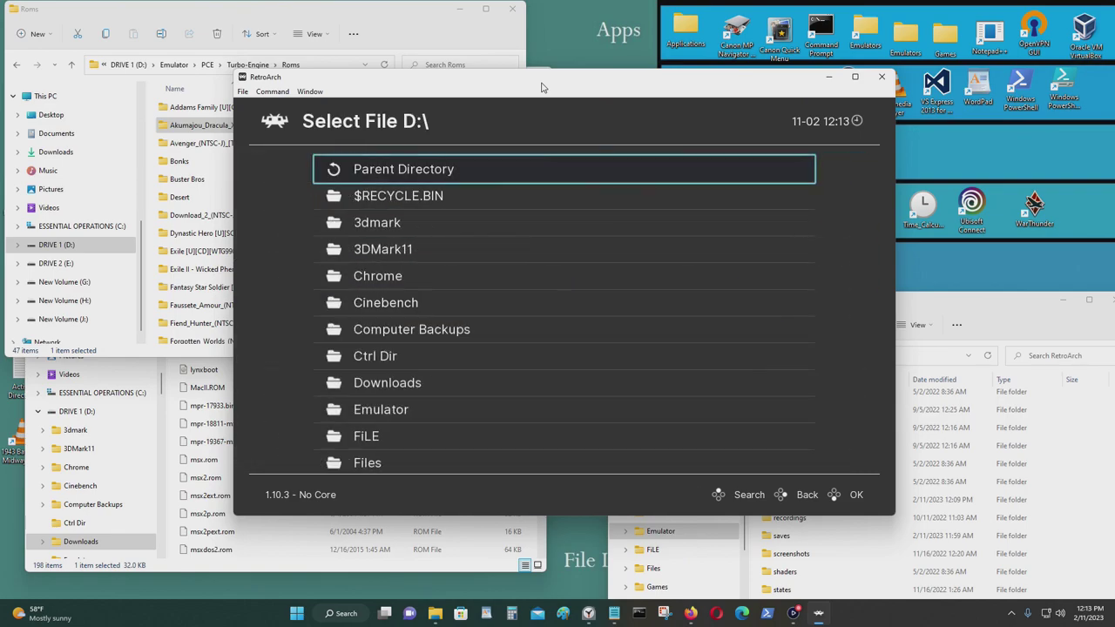
Open the Emulator folder on the D:\ drive
{"action": "key", "text": "Down"}
{"action": "key", "text": "Down"}
{"action": "key", "text": "Down"}
{"action": "key", "text": "Down"}
{"action": "key", "text": "Down"}
{"action": "key", "text": "Down"}
{"action": "key", "text": "Down"}
{"action": "key", "text": "Down"}
{"action": "key", "text": "Down"}
{"action": "key", "text": "Down"}
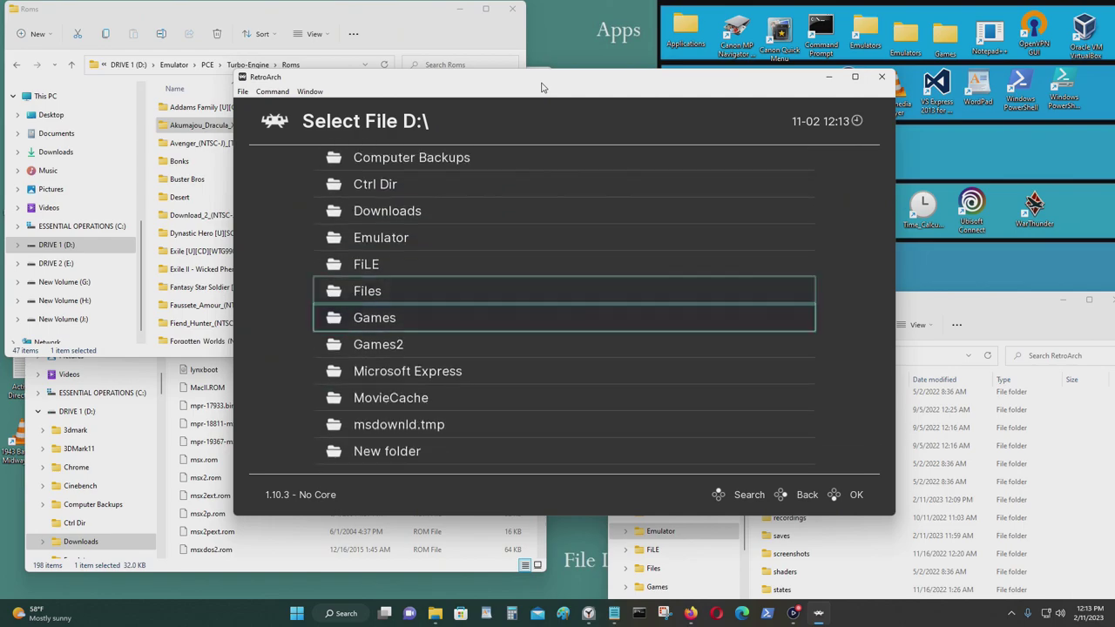
{"action": "key", "text": "Up"}
{"action": "key", "text": "Up"}
{"action": "key", "text": "Up"}
{"action": "key", "text": "Up"}
{"action": "key", "text": "Up"}
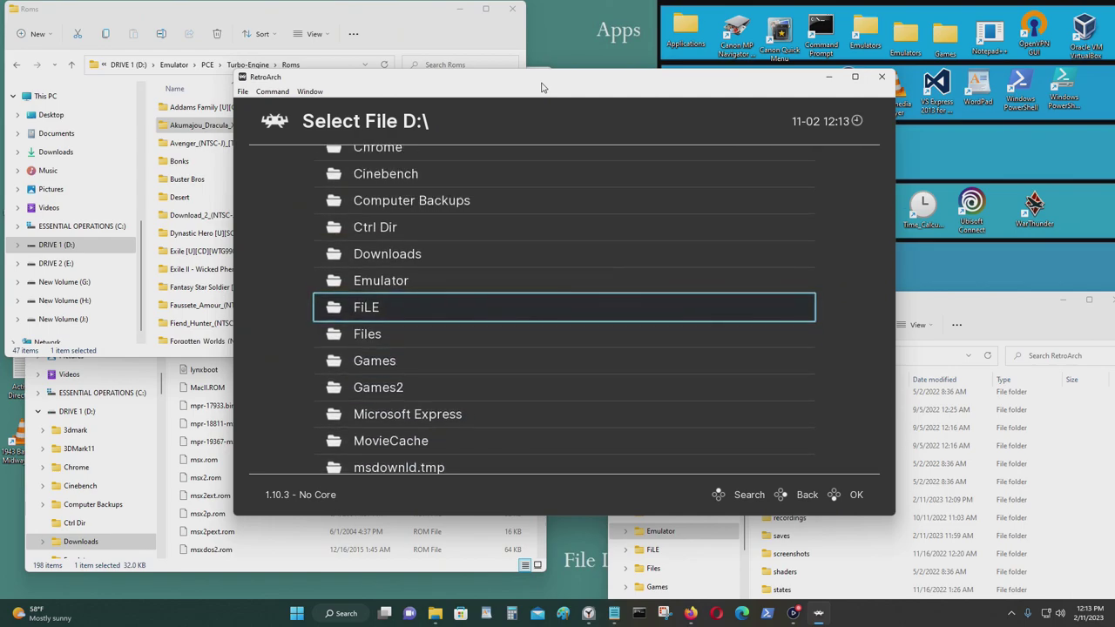
{"action": "key", "text": "Return"}
Find and open the PCE folder inside D:\Emulator
{"action": "key", "text": "Down"}
{"action": "key", "text": "Down"}
{"action": "key", "text": "Down"}
{"action": "key", "text": "Down"}
{"action": "key", "text": "Down"}
{"action": "key", "text": "Down"}
{"action": "key", "text": "Down"}
{"action": "key", "text": "Down"}
{"action": "key", "text": "Down"}
{"action": "key", "text": "Down"}
{"action": "key", "text": "Down"}
{"action": "key", "text": "Down"}
{"action": "key", "text": "Down"}
{"action": "key", "text": "Down"}
{"action": "key", "text": "Down"}
{"action": "key", "text": "Down"}
{"action": "key", "text": "Down"}
{"action": "key", "text": "Down"}
{"action": "key", "text": "Down"}
{"action": "key", "text": "Down"}
{"action": "key", "text": "Down"}
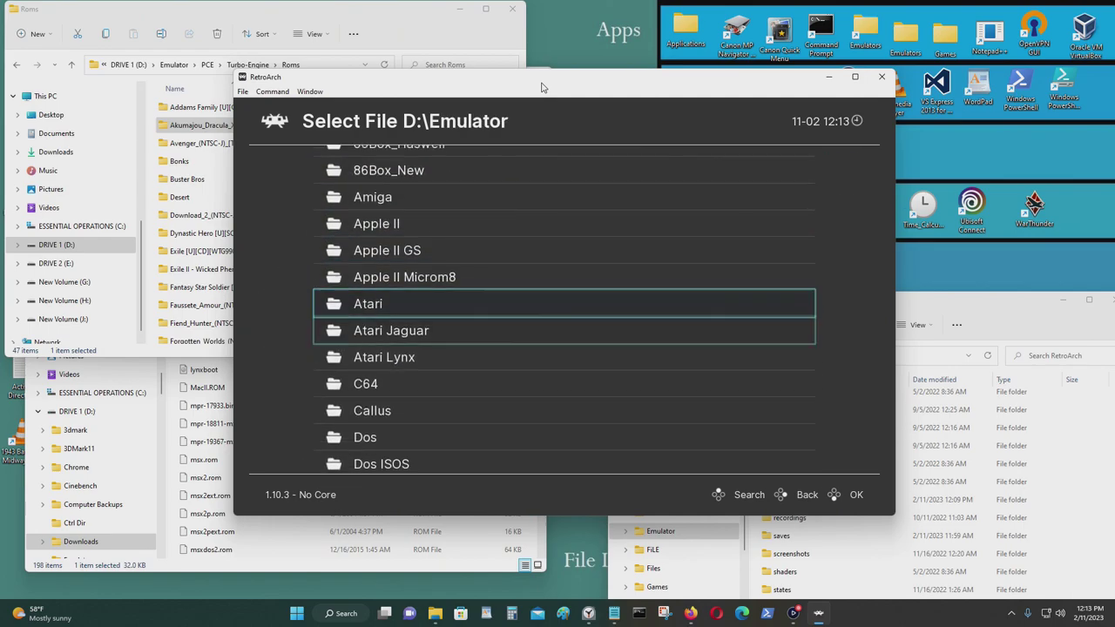
{"action": "key", "text": "Down"}
{"action": "key", "text": "Down"}
{"action": "key", "text": "Down"}
{"action": "key", "text": "Down"}
{"action": "key", "text": "Down"}
{"action": "key", "text": "Down"}
{"action": "key", "text": "Down"}
{"action": "key", "text": "Down"}
{"action": "key", "text": "Down"}
{"action": "key", "text": "Down"}
{"action": "key", "text": "Down"}
{"action": "key", "text": "Down"}
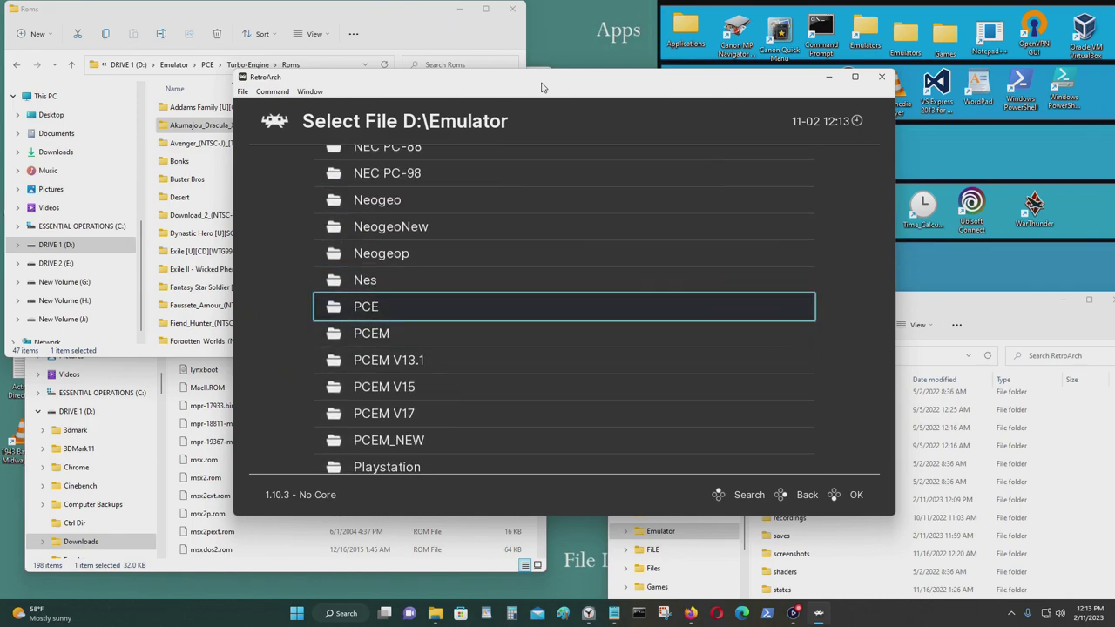
{"action": "key", "text": "Return"}
Open the Turbo-Engine folder and its Roms subfolder
{"action": "key", "text": "Down"}
{"action": "key", "text": "Return"}
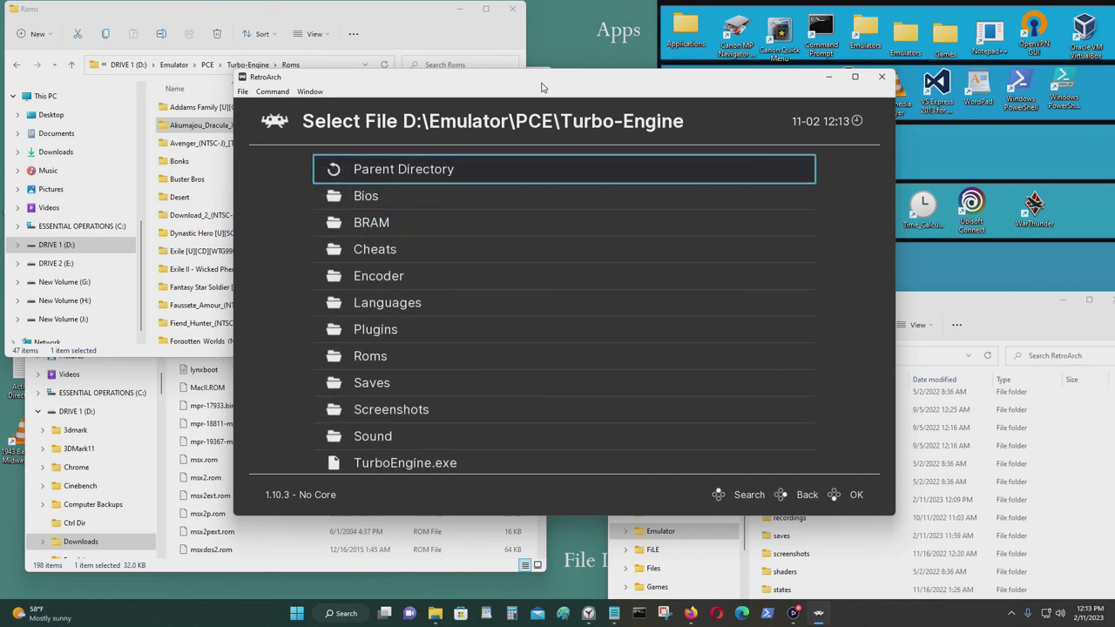
{"action": "key", "text": "Down"}
{"action": "key", "text": "Down"}
{"action": "key", "text": "Down"}
{"action": "key", "text": "Down"}
{"action": "key", "text": "Return"}
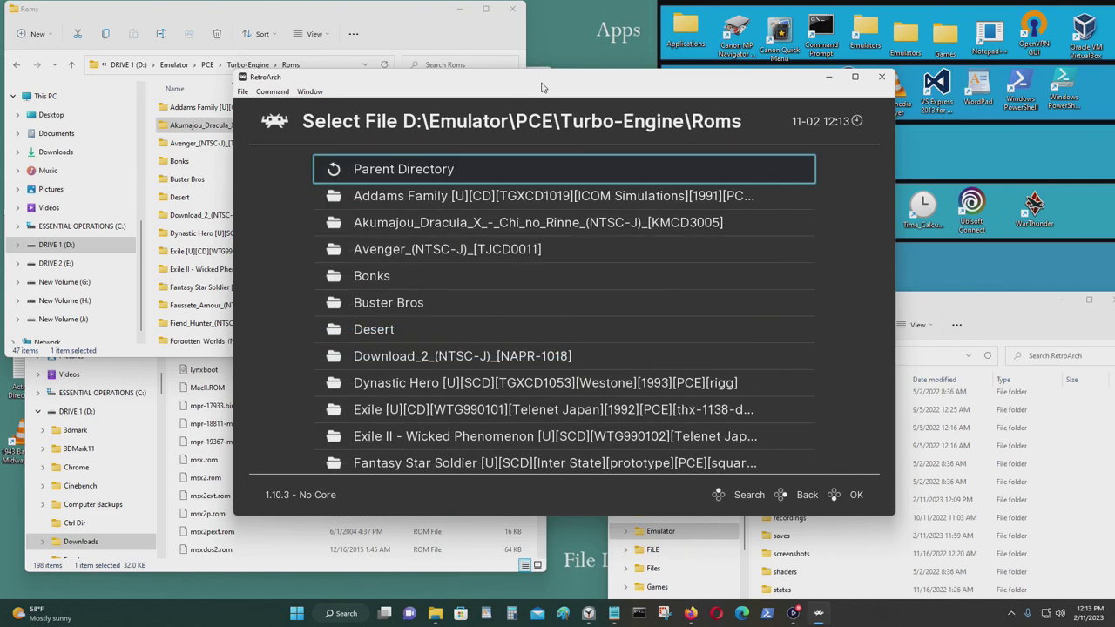
Load the .cue file from the Akumajou_Dracula_X_-_Chi_no_Rinne_(NTSC-J)_[KMCD3005] folder
{"action": "key", "text": "Down"}
{"action": "key", "text": "Up"}
{"action": "key", "text": "Return"}
{"action": "key", "text": "Down"}
{"action": "key", "text": "Down"}
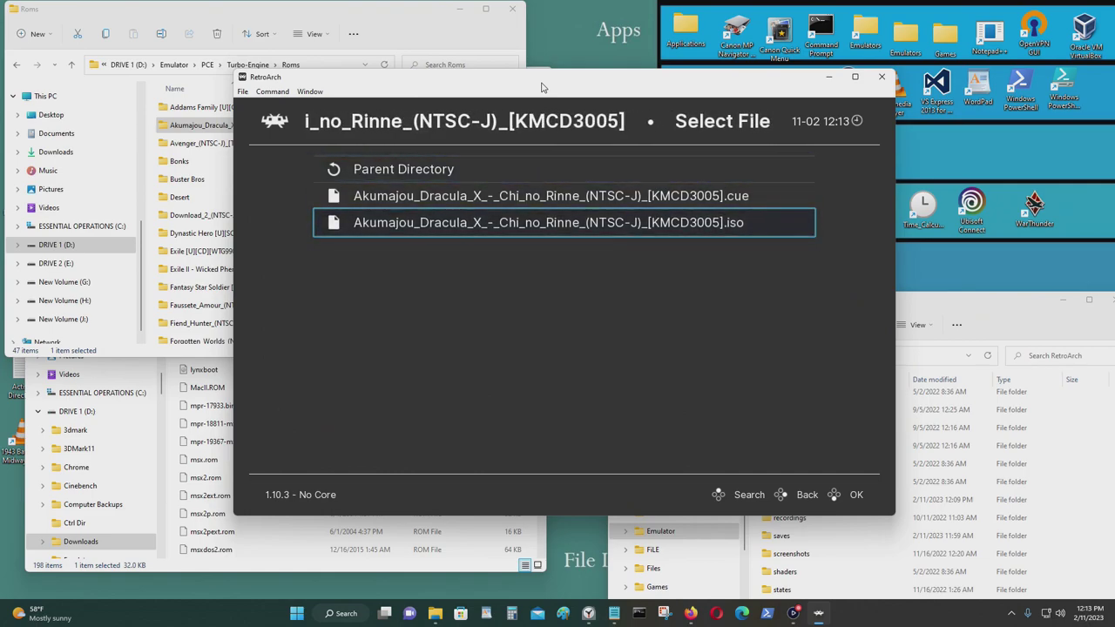
{"action": "key", "text": "Up"}
{"action": "key", "text": "Return"}
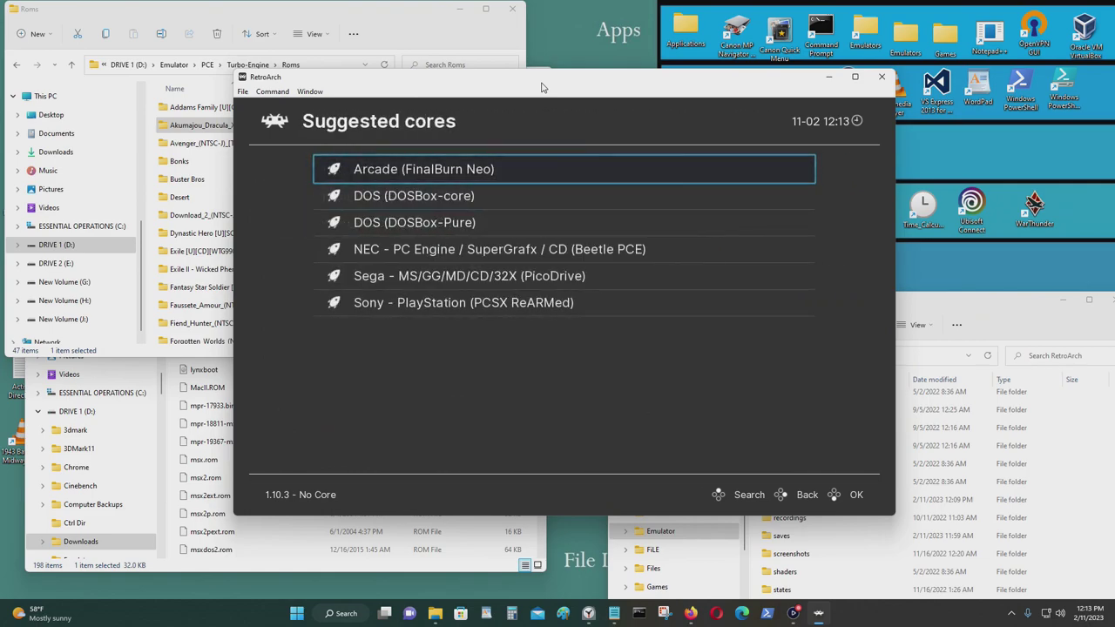
Run the loaded disc image with the NEC - PC Engine / SuperGrafx / CD (Beetle PCE) core
{"action": "key", "text": "Down"}
{"action": "key", "text": "Down"}
{"action": "key", "text": "Down"}
{"action": "key", "text": "Down"}
{"action": "key", "text": "Down"}
{"action": "key", "text": "Up"}
{"action": "key", "text": "Up"}
{"action": "key", "text": "Return"}
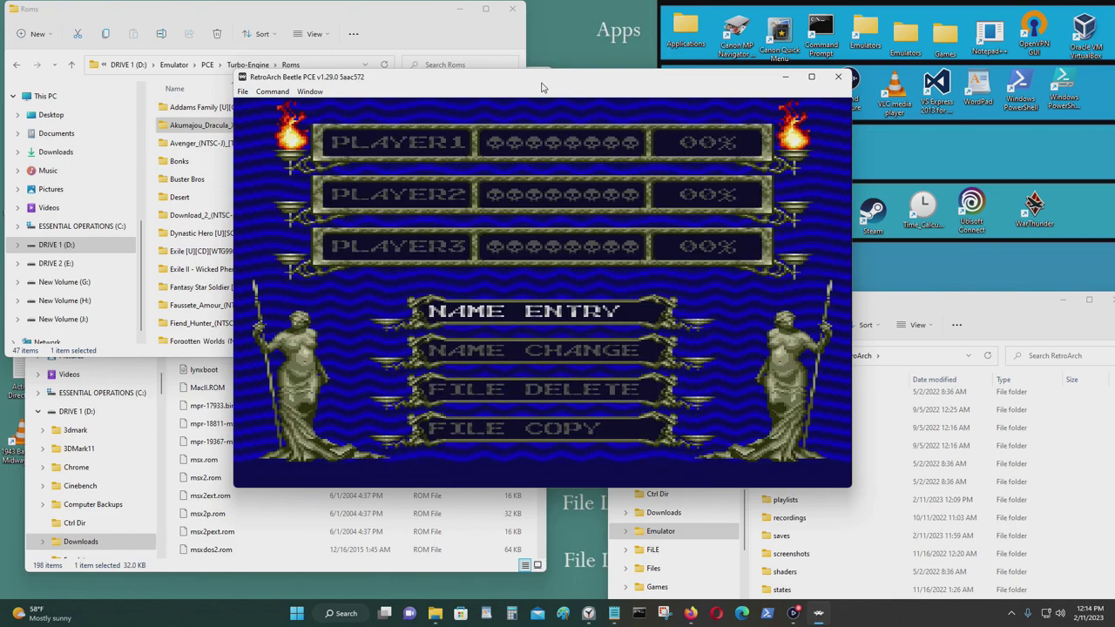
Open Name Entry on the game's file screen and choose the PLAYER1 slot
{"action": "key", "text": "Down"}
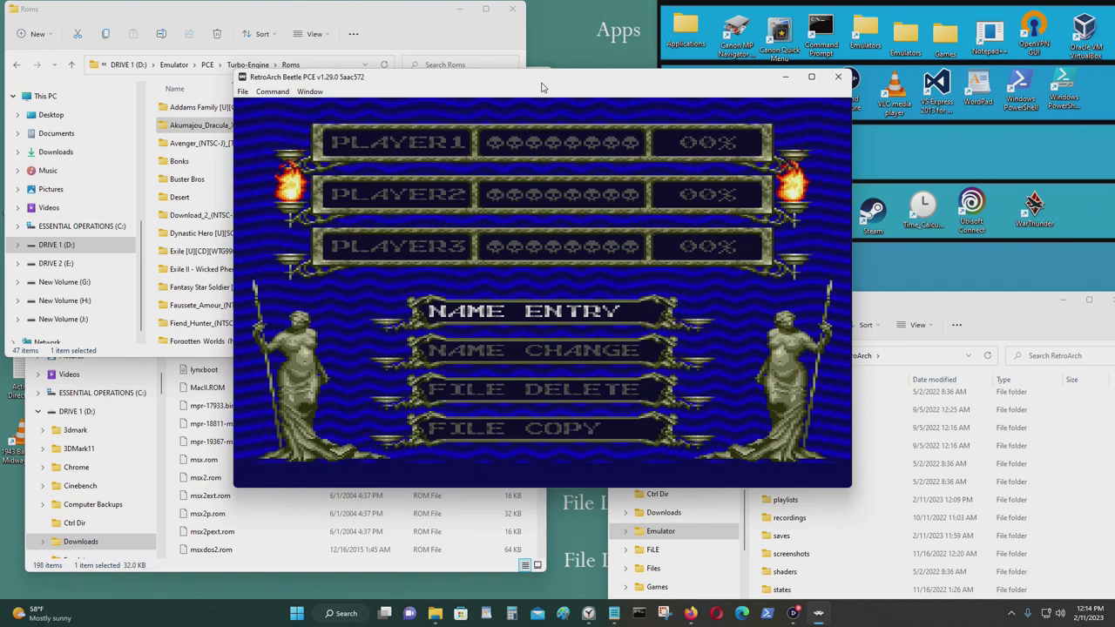
{"action": "key", "text": "Down"}
{"action": "key", "text": "Down"}
{"action": "key", "text": "x"}
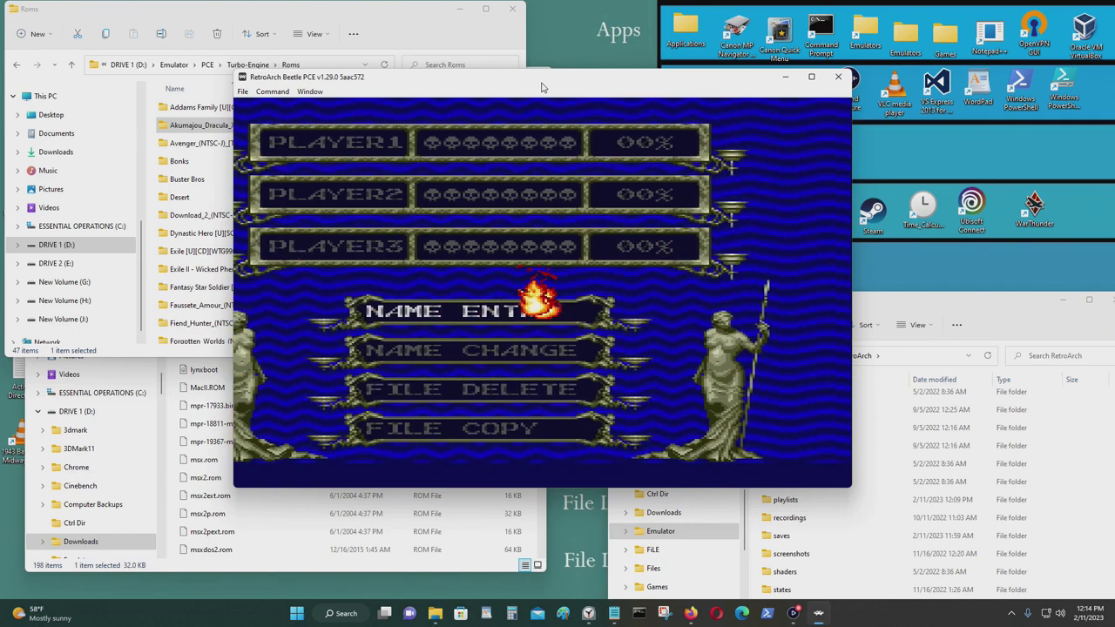
{"action": "key", "text": "x"}
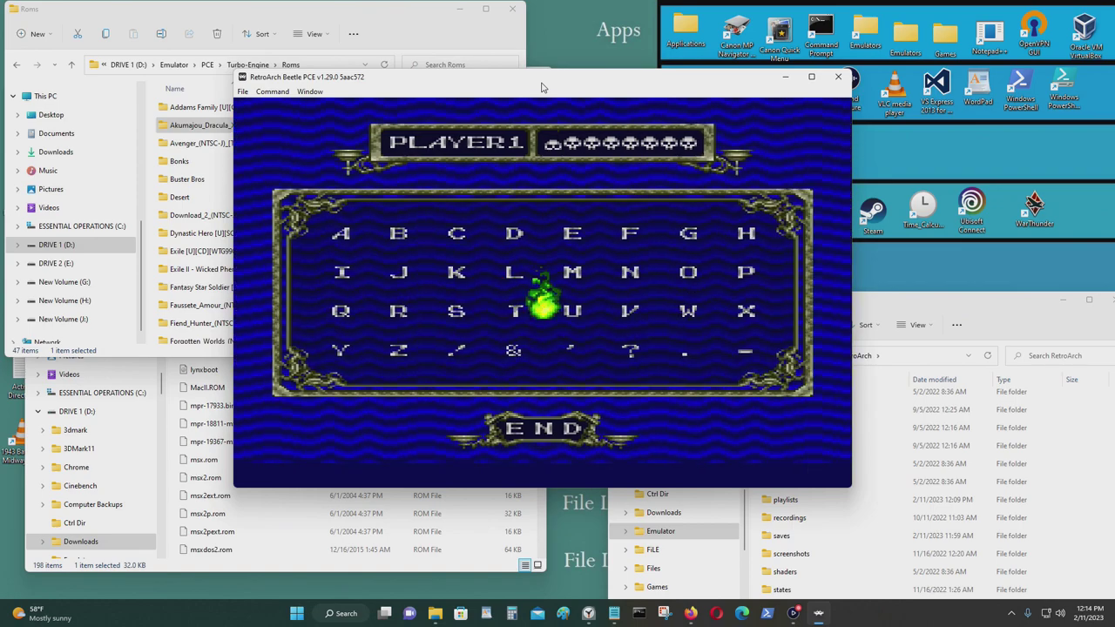
Enter ACEIOOOS as the PLAYER1 save name and confirm it with END
{"action": "key", "text": "Right"}
{"action": "key", "text": "Right"}
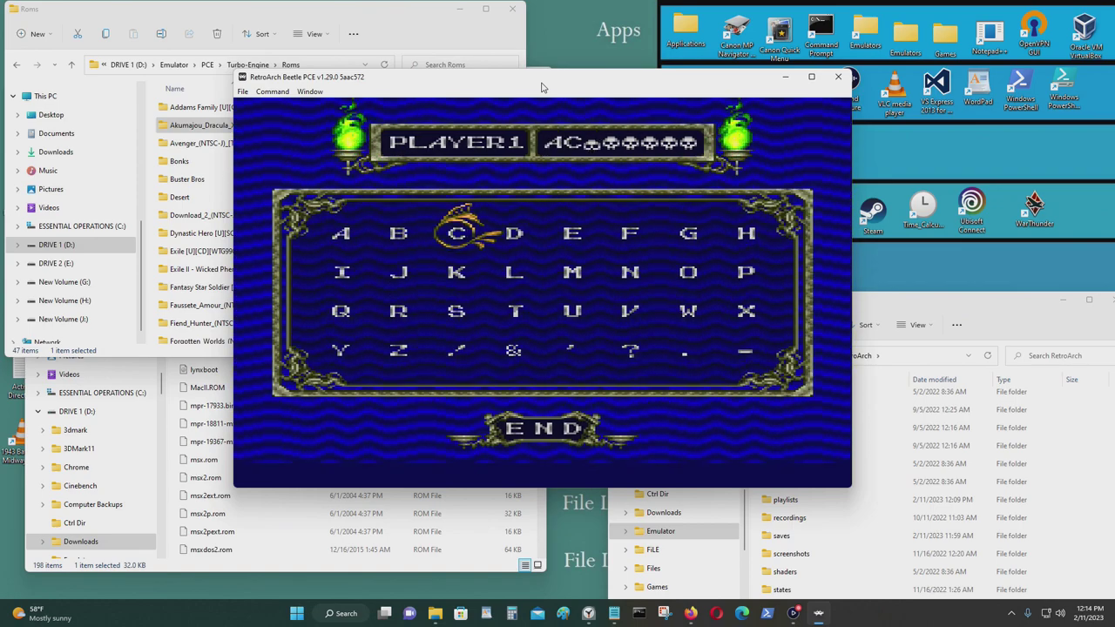
{"action": "key", "text": "Right"}
{"action": "key", "text": "Right"}
{"action": "key", "text": "x"}
{"action": "key", "text": "Down"}
{"action": "key", "text": "Left"}
{"action": "key", "text": "Left"}
{"action": "key", "text": "Left"}
{"action": "key", "text": "Left"}
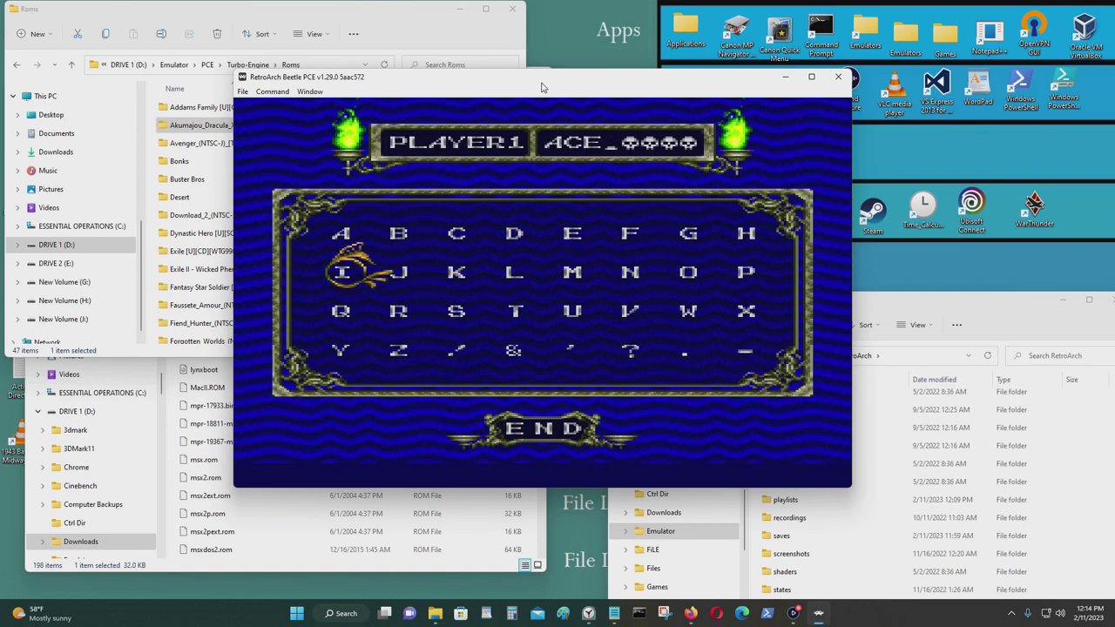
{"action": "key", "text": "x"}
{"action": "key", "text": "Down"}
{"action": "key", "text": "Right"}
{"action": "key", "text": "Right"}
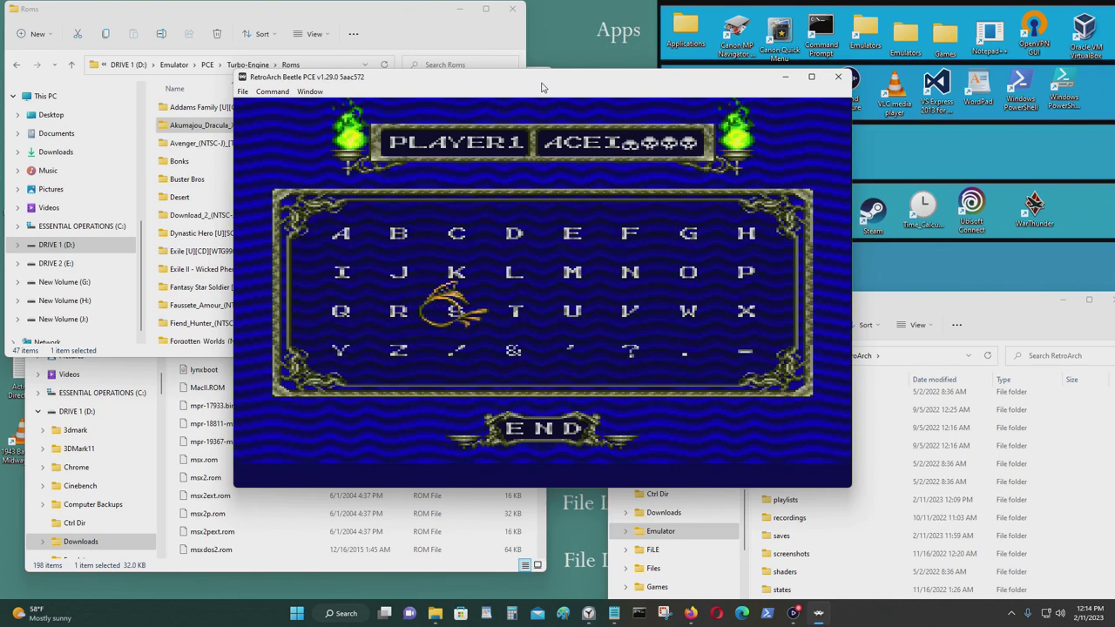
{"action": "key", "text": "Right"}
{"action": "key", "text": "Right"}
{"action": "key", "text": "Right"}
{"action": "key", "text": "Right"}
{"action": "key", "text": "Up"}
{"action": "key", "text": "x"}
{"action": "key", "text": "Down"}
{"action": "key", "text": "Down"}
{"action": "key", "text": "Left"}
{"action": "key", "text": "Left"}
{"action": "key", "text": "Left"}
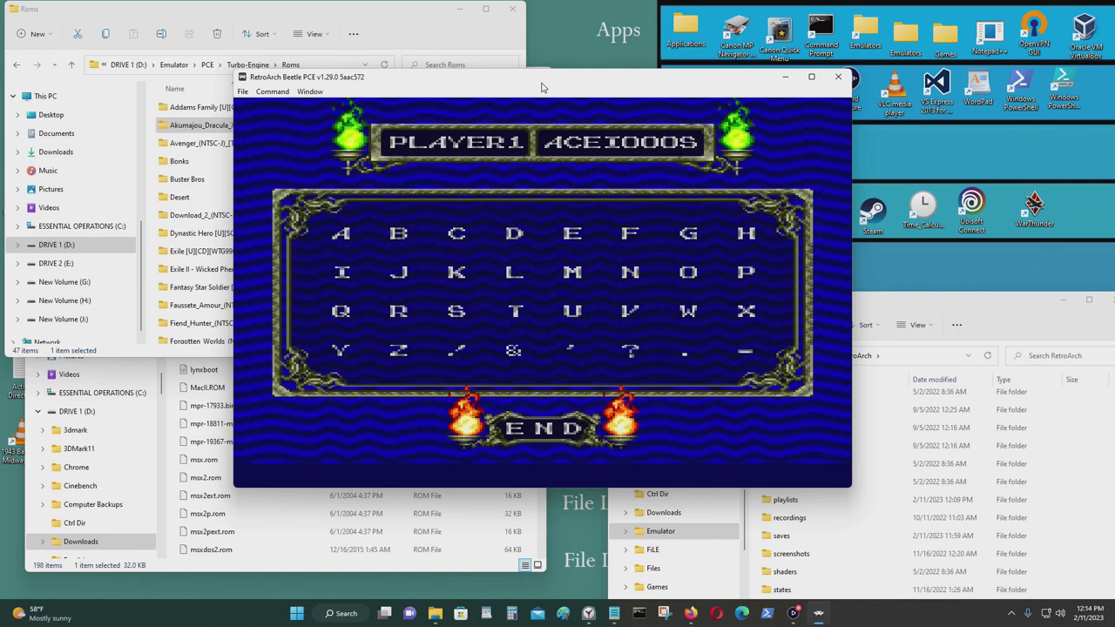
{"action": "key", "text": "x"}
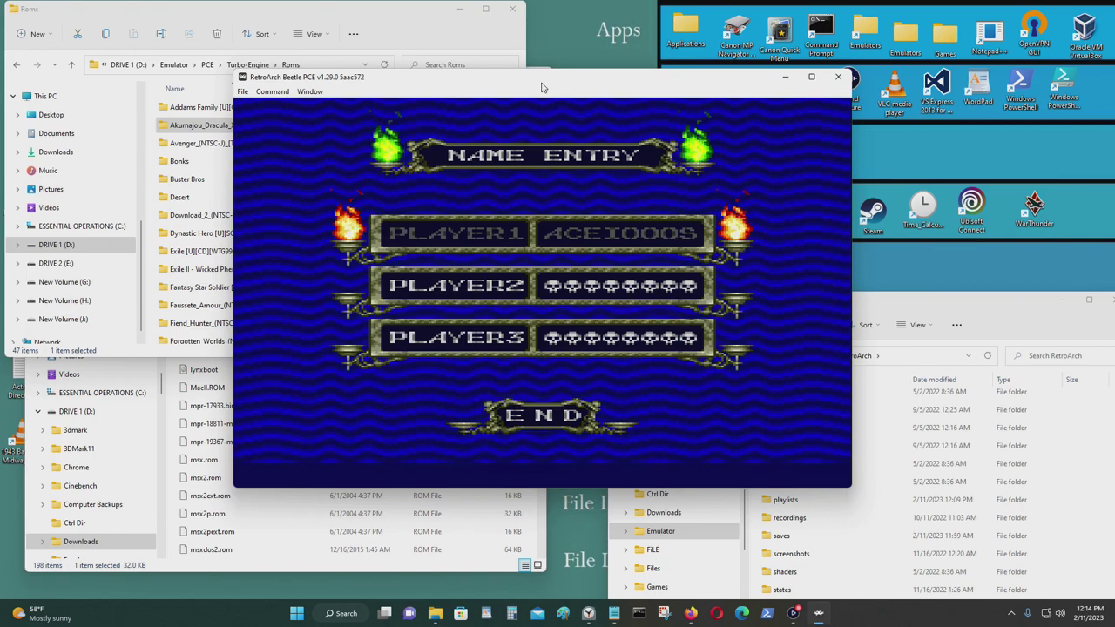
Finish Name Entry with END to return to the game's file screen
{"action": "key", "text": "Down"}
{"action": "key", "text": "Down"}
{"action": "key", "text": "Down"}
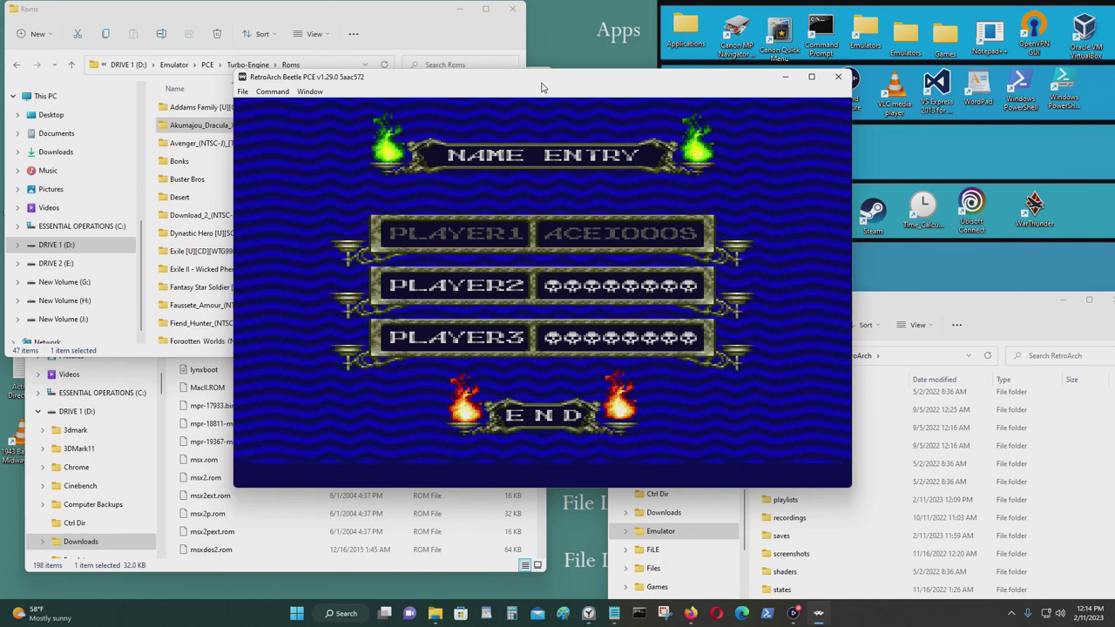
{"action": "key", "text": "x"}
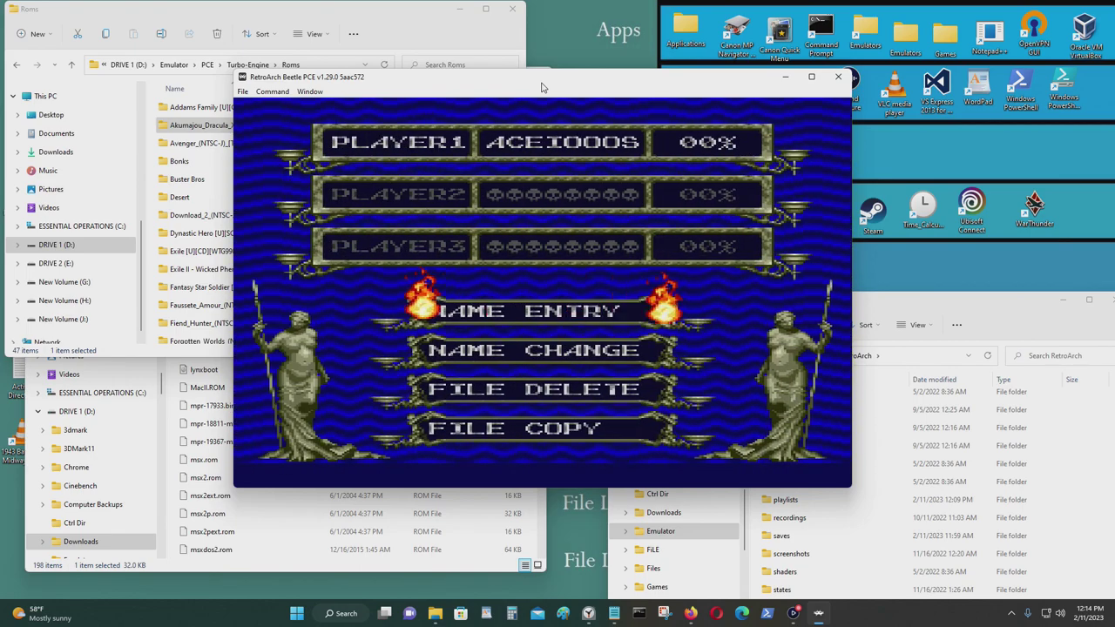
Start the game from the PLAYER1 save file
{"action": "key", "text": "Up"}
{"action": "key", "text": "Up"}
{"action": "key", "text": "Up"}
{"action": "key", "text": "Up"}
{"action": "key", "text": "Up"}
{"action": "key", "text": "Up"}
{"action": "key", "text": "Up"}
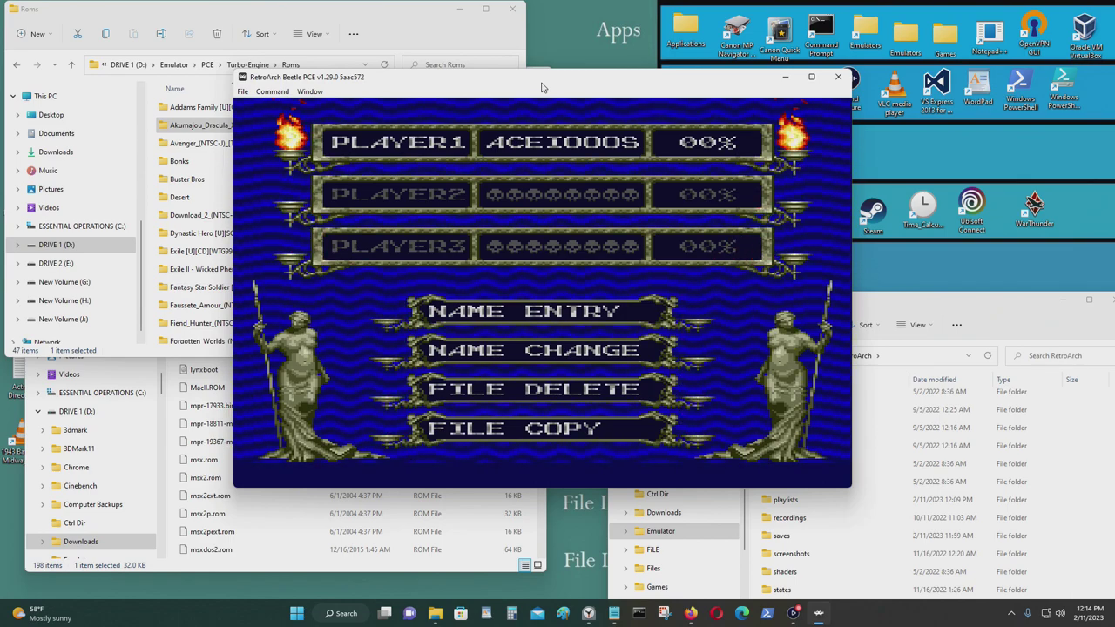
{"action": "key", "text": "x"}
{"action": "key", "text": "x"}
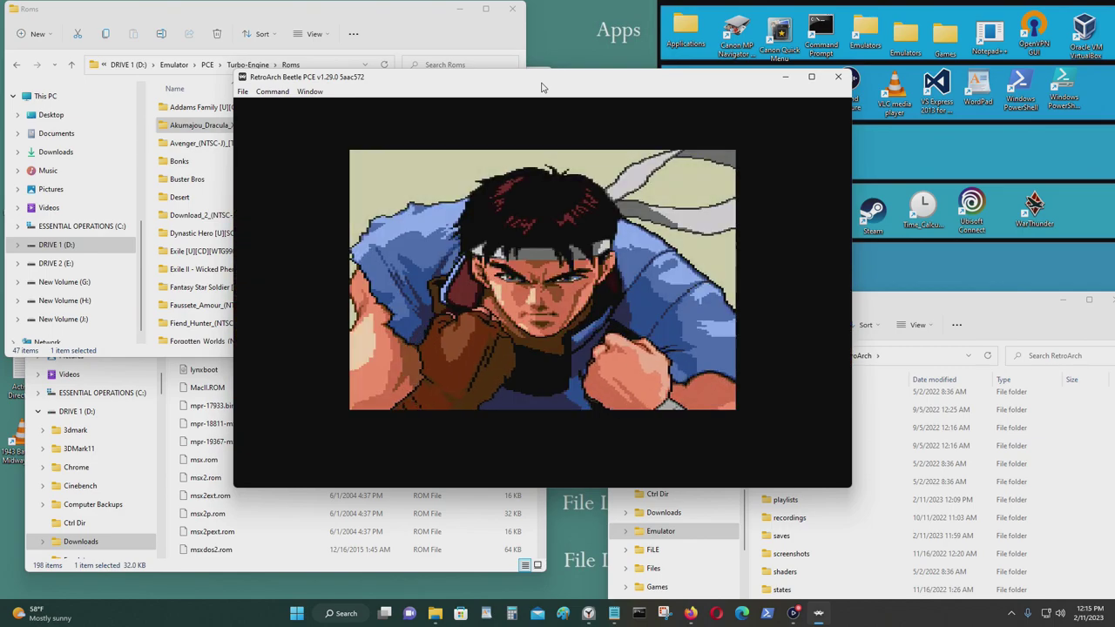
Close the running game and browse to the D:\ drive through Load Content
{"action": "key", "text": "F1"}
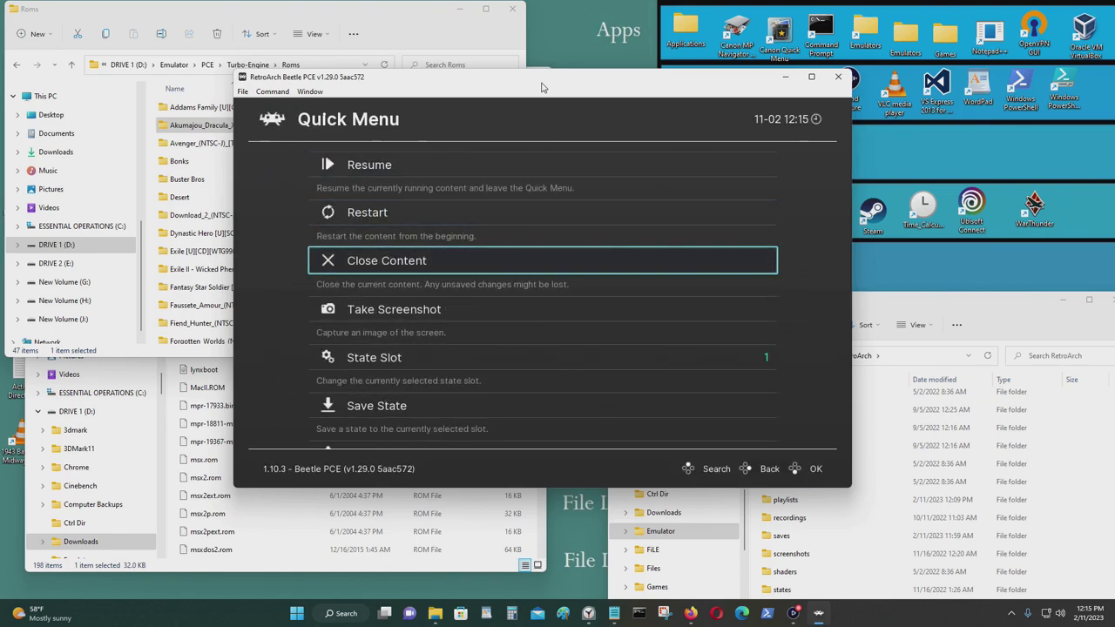
{"action": "key", "text": "Return"}
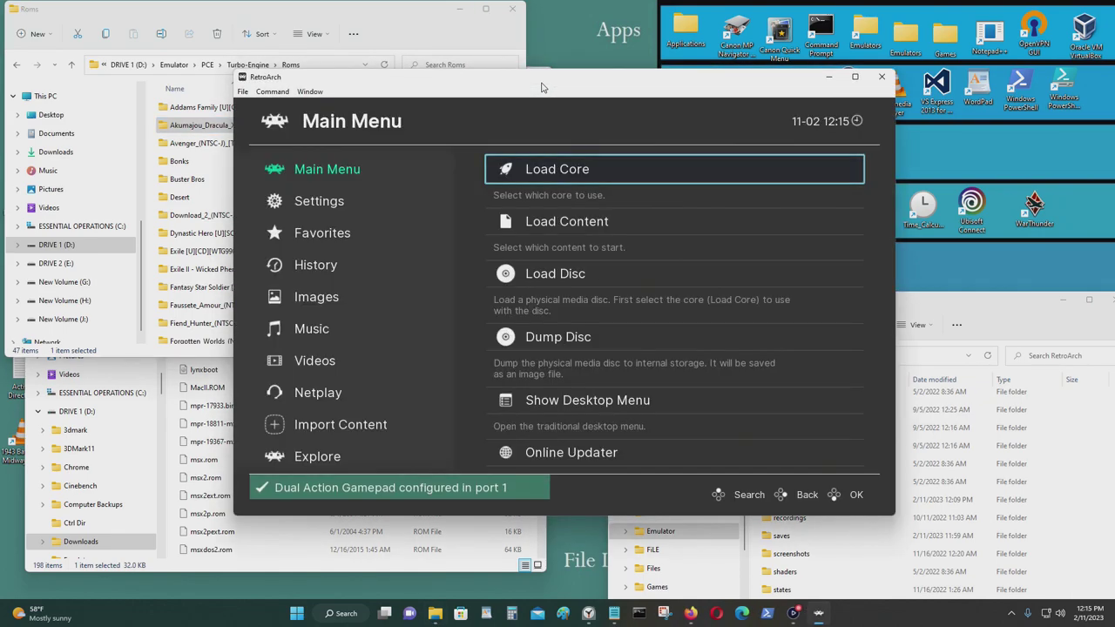
{"action": "key", "text": "Down"}
{"action": "key", "text": "Return"}
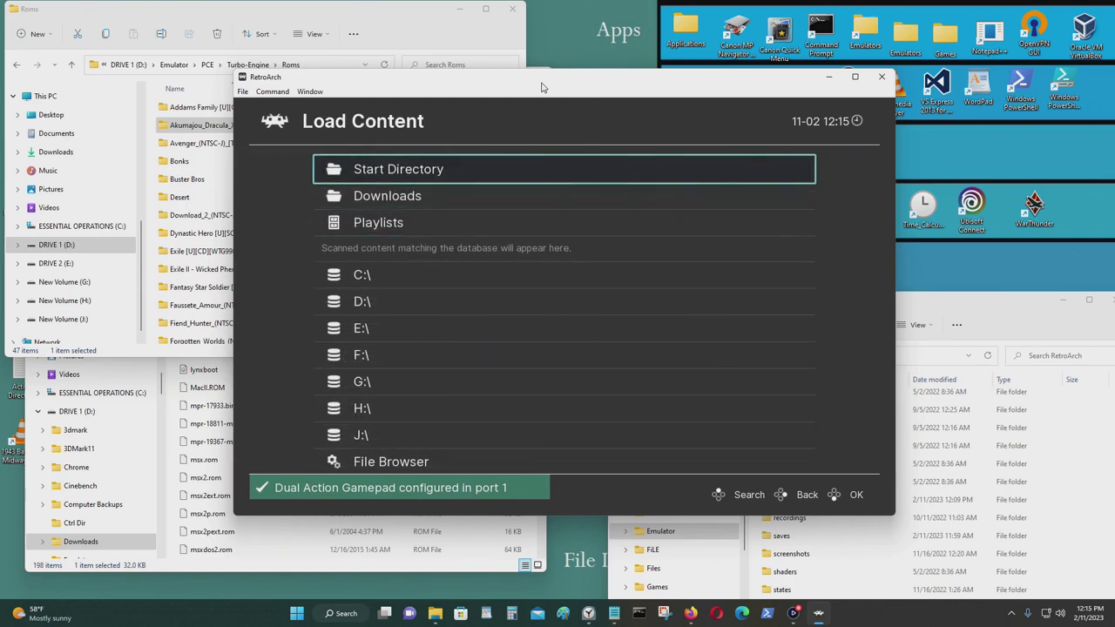
{"action": "key", "text": "Down"}
{"action": "key", "text": "Return"}
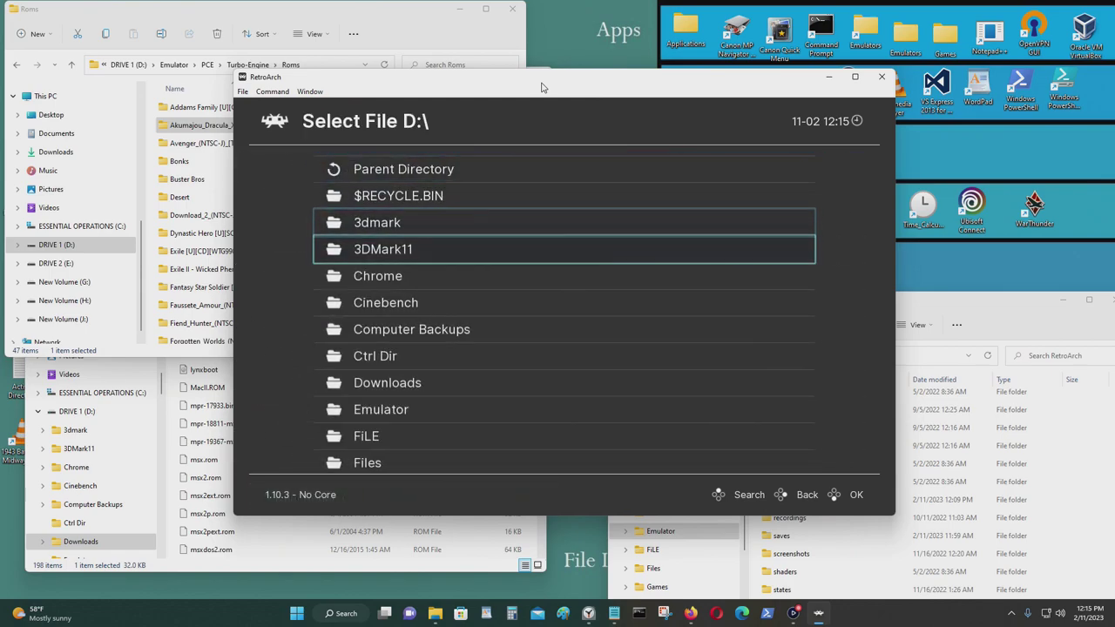
Find and open the Emulator folder on the D:\ drive
{"action": "key", "text": "Down"}
{"action": "key", "text": "Down"}
{"action": "key", "text": "Down"}
{"action": "key", "text": "Down"}
{"action": "key", "text": "Down"}
{"action": "key", "text": "Down"}
{"action": "key", "text": "Down"}
{"action": "key", "text": "Down"}
{"action": "key", "text": "Down"}
{"action": "key", "text": "Down"}
{"action": "key", "text": "Down"}
{"action": "key", "text": "Down"}
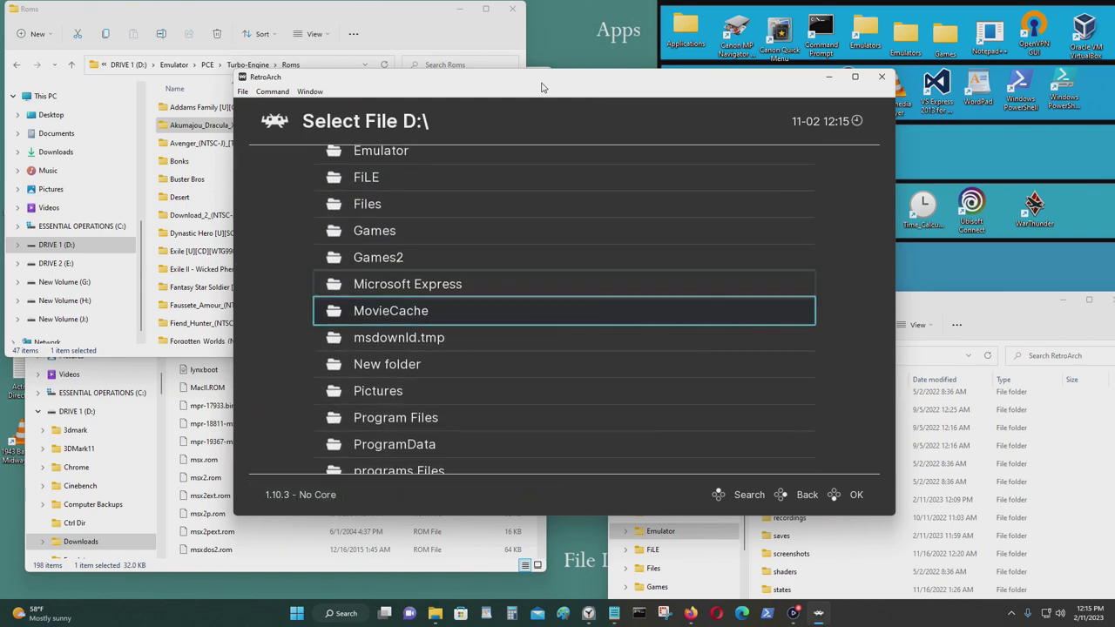
{"action": "key", "text": "Down"}
{"action": "key", "text": "Down"}
{"action": "key", "text": "Down"}
{"action": "key", "text": "Up"}
{"action": "key", "text": "Up"}
{"action": "key", "text": "Up"}
{"action": "key", "text": "Up"}
{"action": "key", "text": "Up"}
{"action": "key", "text": "Up"}
{"action": "key", "text": "Up"}
{"action": "key", "text": "Up"}
{"action": "key", "text": "Up"}
{"action": "key", "text": "Return"}
Locate the PCE folder within D:\Emulator and open it
{"action": "key", "text": "Up"}
{"action": "key", "text": "Up"}
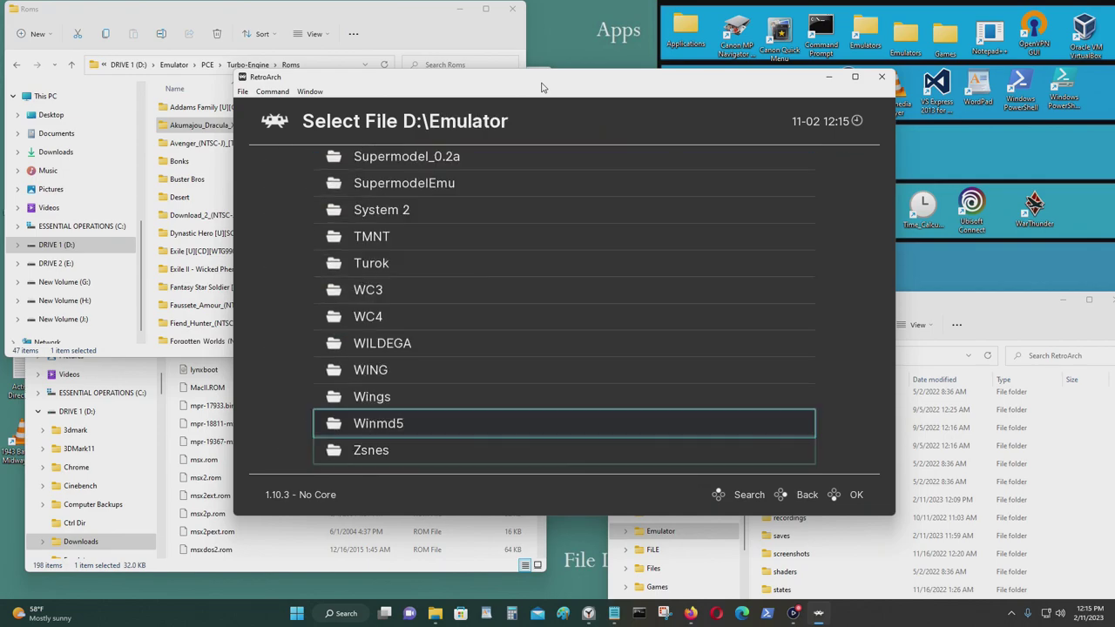
{"action": "key", "text": "Up"}
{"action": "key", "text": "Up"}
{"action": "key", "text": "Up"}
{"action": "key", "text": "Up"}
{"action": "key", "text": "Up"}
{"action": "key", "text": "Up"}
{"action": "key", "text": "Up"}
{"action": "key", "text": "Up"}
{"action": "key", "text": "Up"}
{"action": "key", "text": "Up"}
{"action": "key", "text": "Up"}
{"action": "key", "text": "Up"}
{"action": "key", "text": "Up"}
{"action": "key", "text": "Up"}
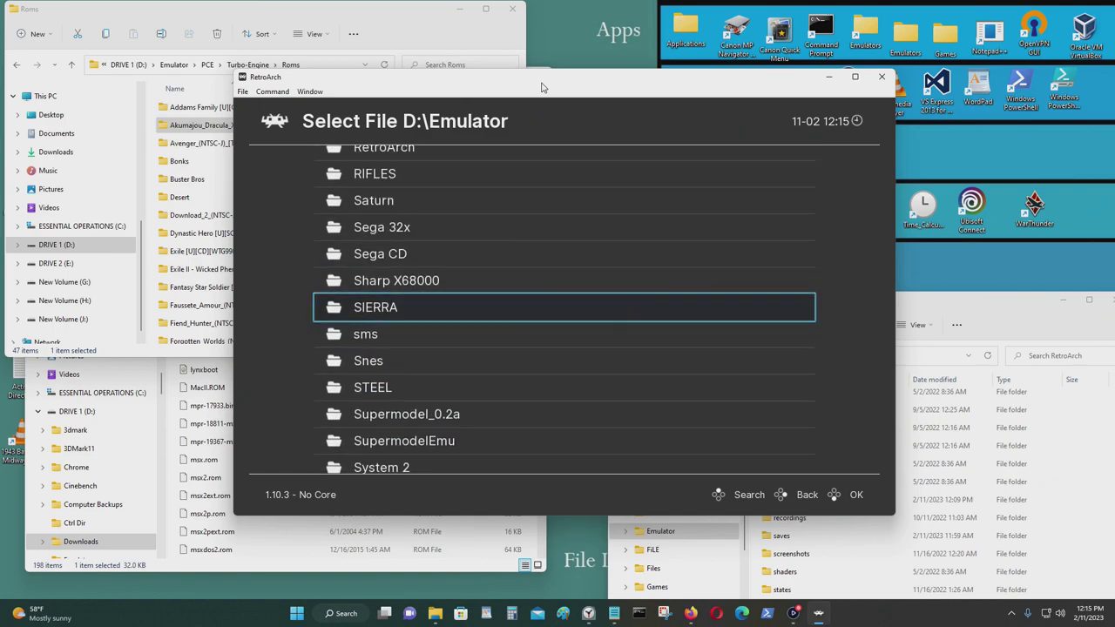
{"action": "key", "text": "Up"}
{"action": "key", "text": "Up"}
{"action": "key", "text": "Up"}
{"action": "key", "text": "Up"}
{"action": "key", "text": "Up"}
{"action": "key", "text": "Up"}
{"action": "key", "text": "Up"}
{"action": "key", "text": "Up"}
{"action": "key", "text": "Up"}
{"action": "key", "text": "Up"}
{"action": "key", "text": "Up"}
{"action": "key", "text": "Up"}
{"action": "key", "text": "Up"}
{"action": "key", "text": "Up"}
{"action": "key", "text": "Up"}
{"action": "key", "text": "Up"}
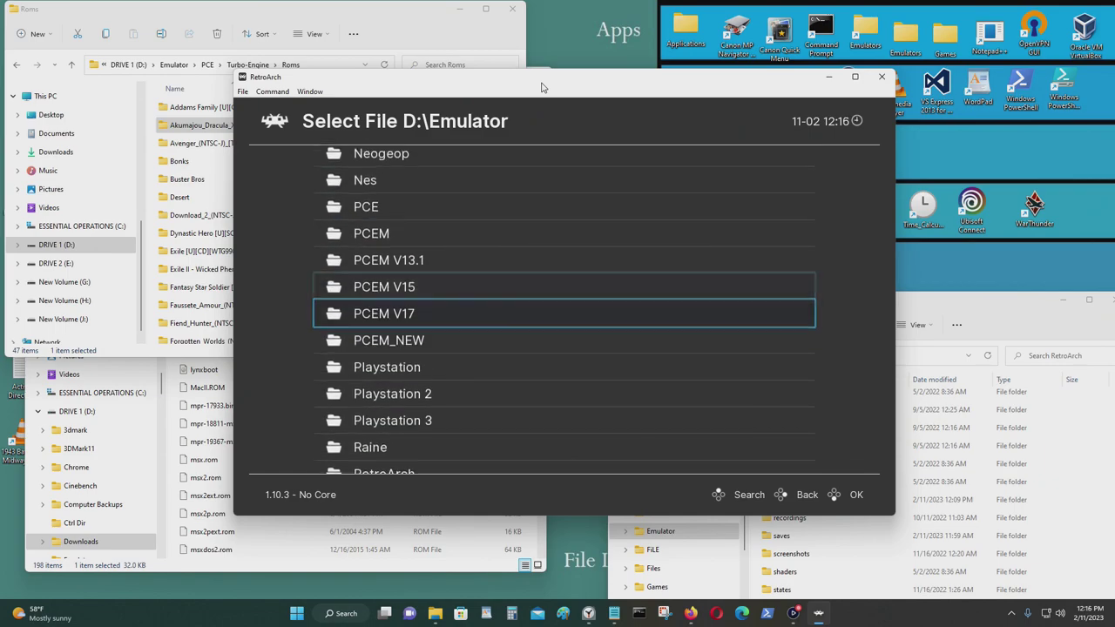
{"action": "key", "text": "Return"}
Open the Turbo-Engine folder and go into its Roms subfolder
{"action": "key", "text": "Return"}
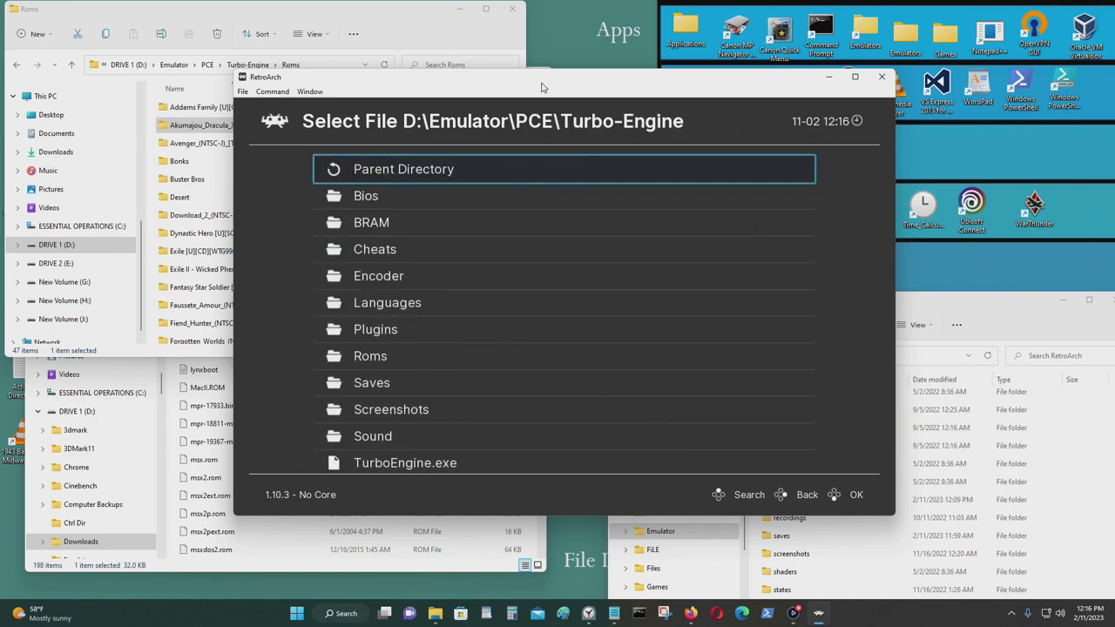
{"action": "key", "text": "Down"}
{"action": "key", "text": "Down"}
{"action": "key", "text": "Down"}
{"action": "key", "text": "Down"}
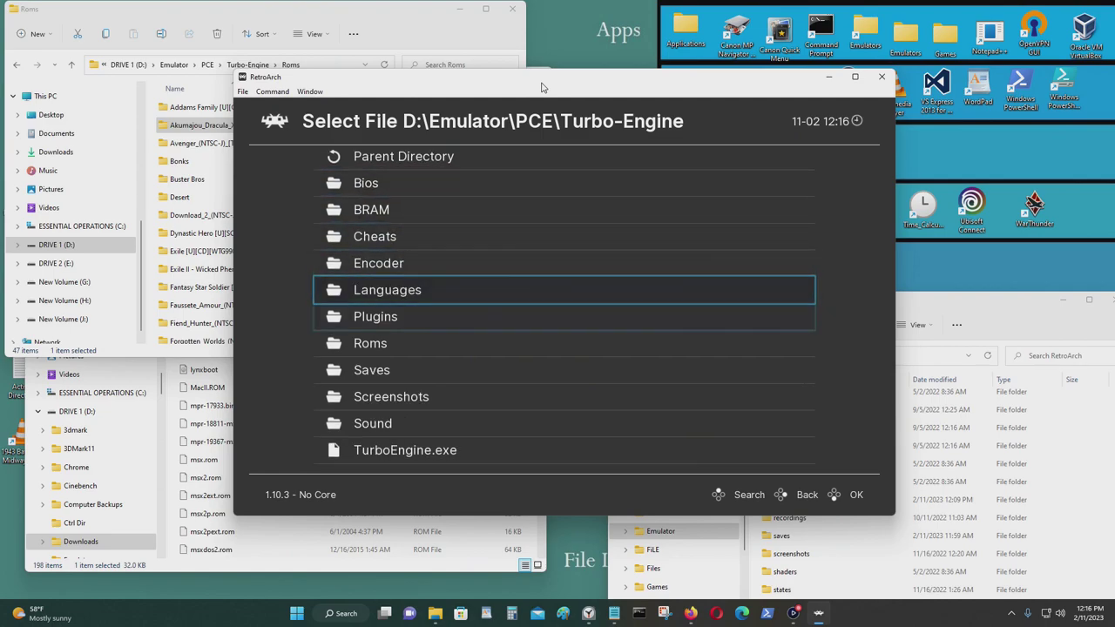
{"action": "key", "text": "Return"}
Load Gradius_2_-_Gofer_no_Yabou_(NTSC-J)_[KMCD2003].cue from the Gradius 2 folder
{"action": "key", "text": "Down"}
{"action": "key", "text": "Down"}
{"action": "key", "text": "Down"}
{"action": "key", "text": "Down"}
{"action": "key", "text": "Down"}
{"action": "key", "text": "Down"}
{"action": "key", "text": "Down"}
{"action": "key", "text": "Down"}
{"action": "key", "text": "Down"}
{"action": "key", "text": "Down"}
{"action": "key", "text": "Down"}
{"action": "key", "text": "Down"}
{"action": "key", "text": "Down"}
{"action": "key", "text": "Down"}
{"action": "key", "text": "Down"}
{"action": "key", "text": "Down"}
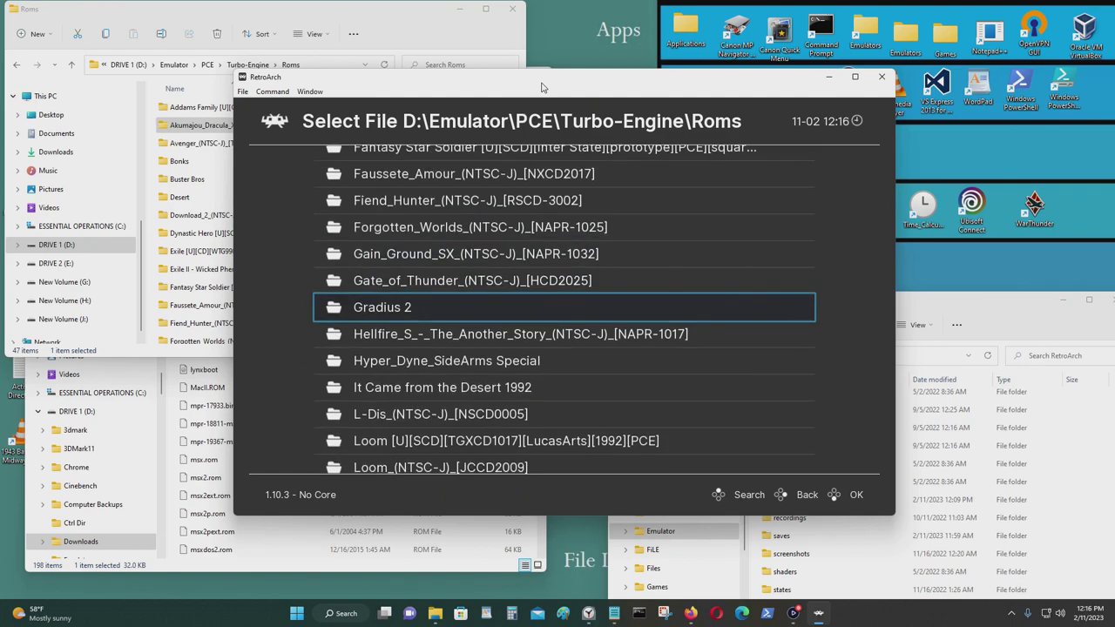
{"action": "key", "text": "Return"}
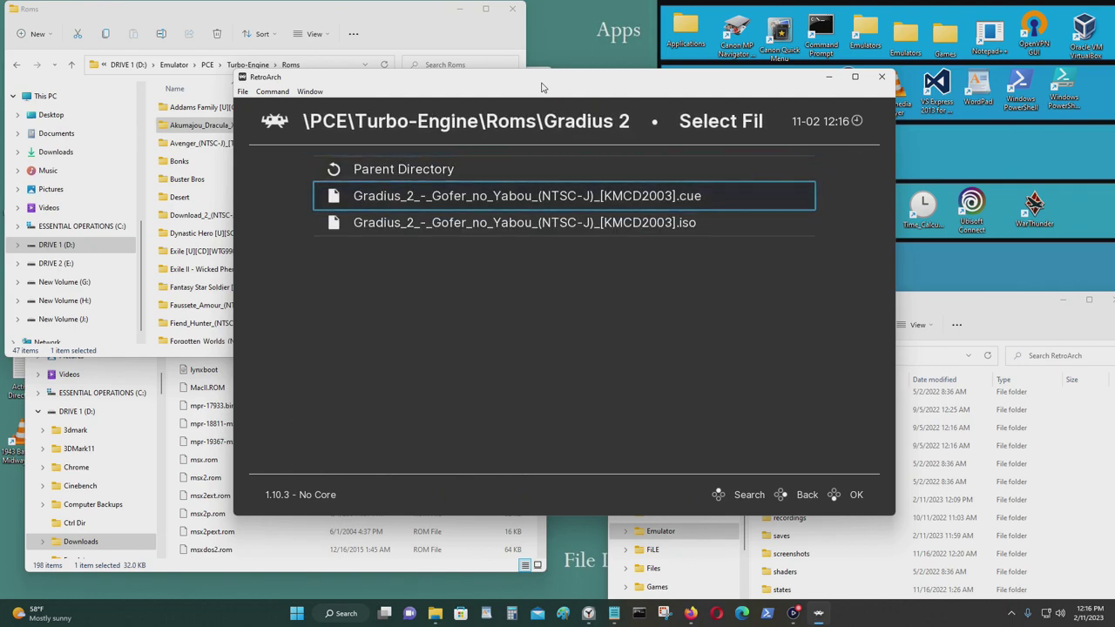
{"action": "key", "text": "Return"}
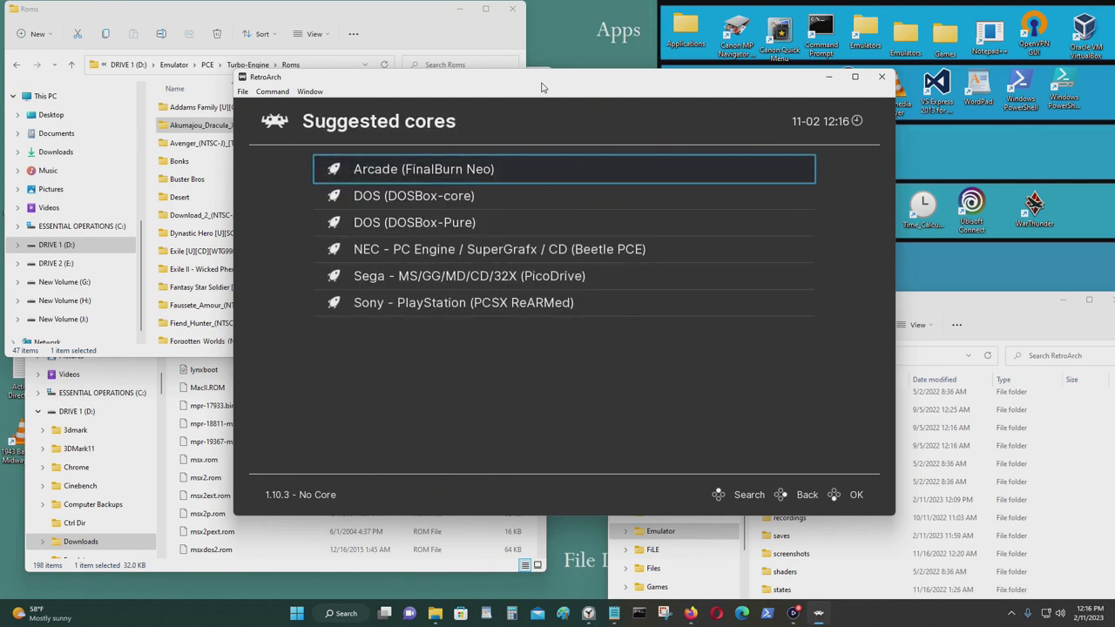
Run the Gradius 2 disc with the NEC - PC Engine / SuperGrafx / CD (Beetle PCE) core
{"action": "key", "text": "Down"}
{"action": "key", "text": "Down"}
{"action": "key", "text": "Down"}
{"action": "key", "text": "Return"}
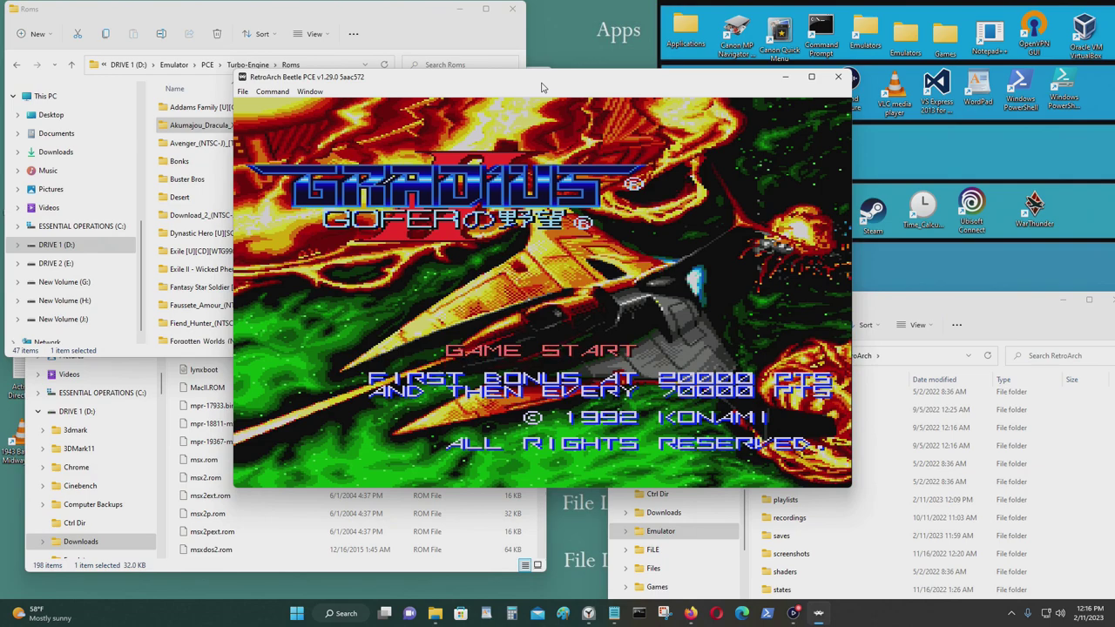
Open the PC Engine CD settings in the core options of the running game
{"action": "key", "text": "F1"}
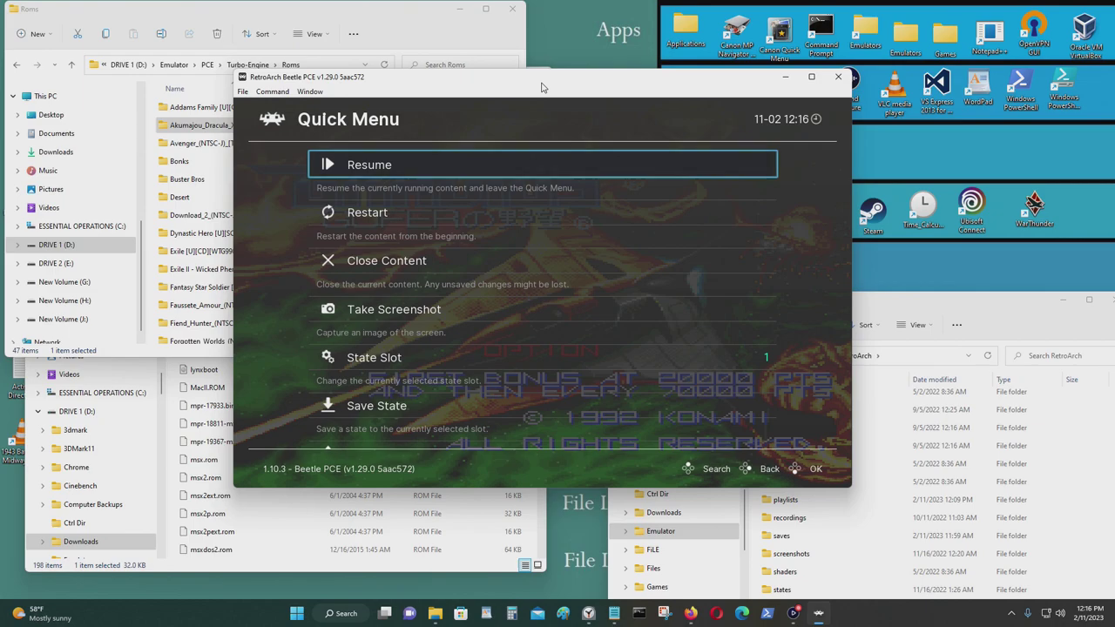
{"action": "key", "text": "Down"}
{"action": "key", "text": "Down"}
{"action": "key", "text": "Down"}
{"action": "key", "text": "Down"}
{"action": "key", "text": "Down"}
{"action": "key", "text": "Down"}
{"action": "key", "text": "Down"}
{"action": "key", "text": "Down"}
{"action": "key", "text": "Down"}
{"action": "key", "text": "Down"}
{"action": "key", "text": "Down"}
{"action": "key", "text": "Down"}
{"action": "key", "text": "Return"}
{"action": "key", "text": "Down"}
{"action": "key", "text": "Down"}
{"action": "key", "text": "Down"}
{"action": "key", "text": "Return"}
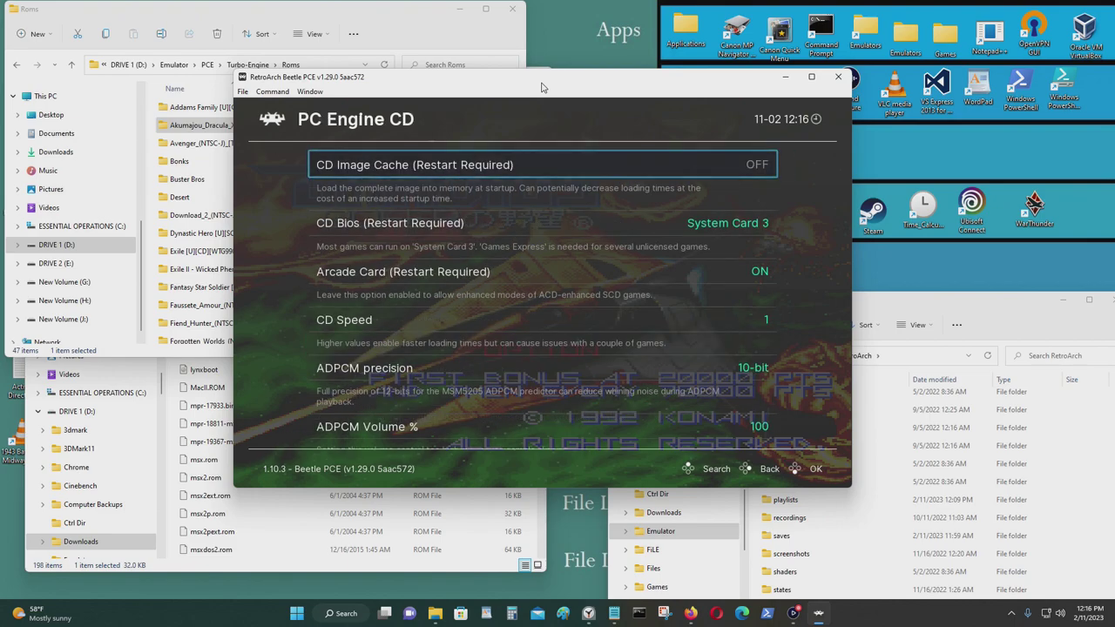
Show the available choices for the CD Bios (Restart Required) option
{"action": "key", "text": "Down"}
{"action": "key", "text": "Return"}
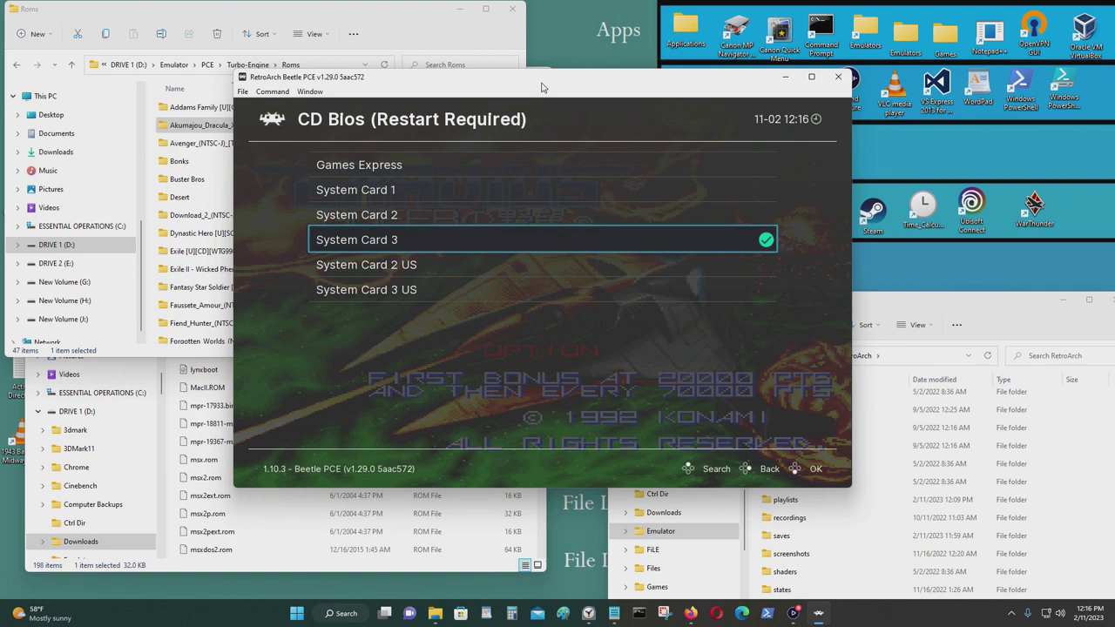
{"action": "key", "text": "BackSpace"}
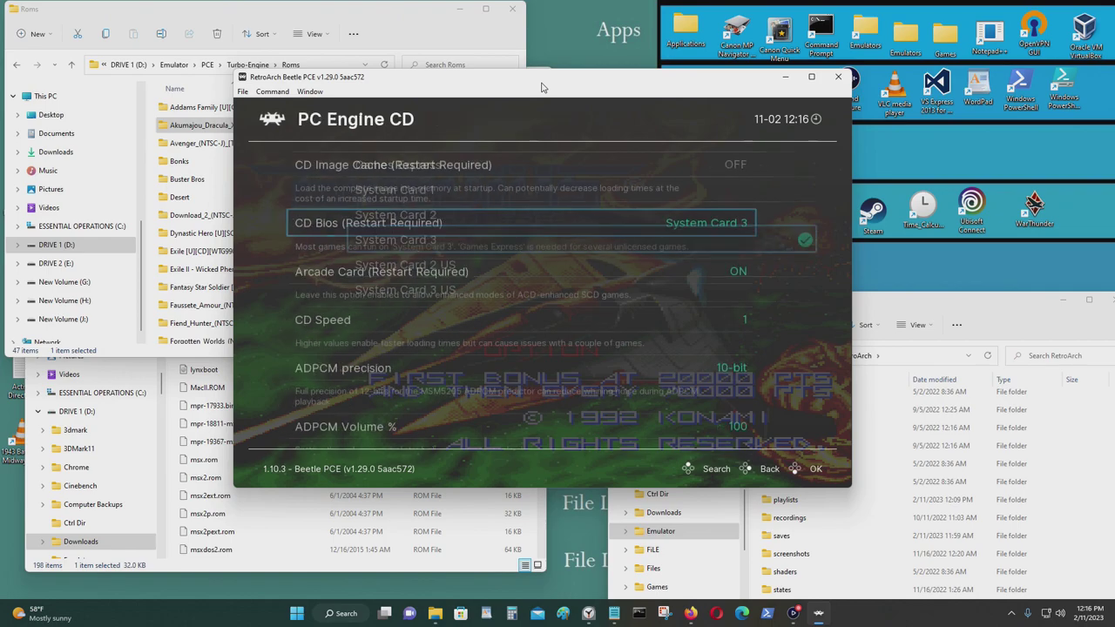
{"action": "key", "text": "Return"}
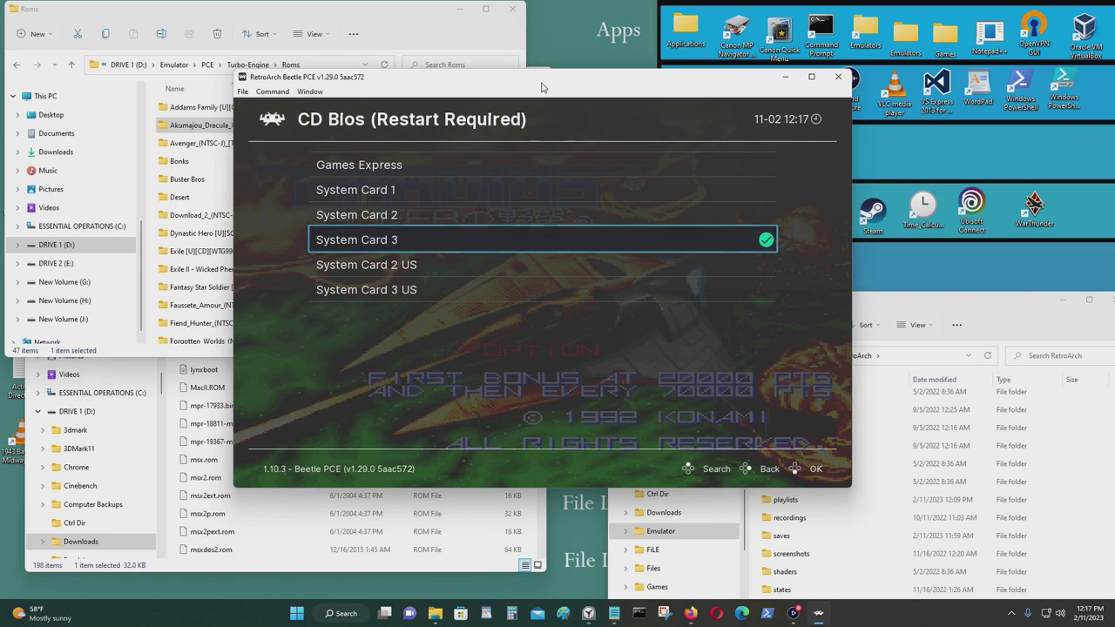
Leave the CD Bios choices and core options and resume the running Gradius 2 game
{"action": "key", "text": "BackSpace"}
{"action": "key", "text": "BackSpace"}
{"action": "key", "text": "BackSpace"}
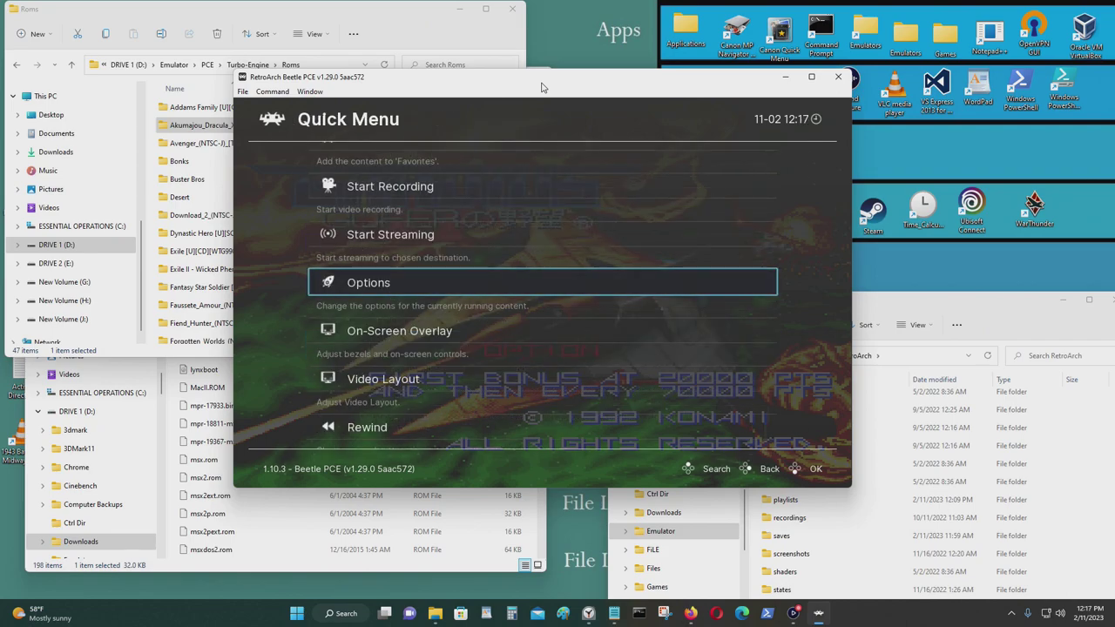
{"action": "key", "text": "Up"}
{"action": "key", "text": "Up"}
{"action": "key", "text": "Up"}
{"action": "key", "text": "Up"}
{"action": "key", "text": "Up"}
{"action": "key", "text": "Up"}
{"action": "key", "text": "Up"}
{"action": "key", "text": "Up"}
{"action": "key", "text": "Up"}
{"action": "key", "text": "Up"}
{"action": "key", "text": "Up"}
{"action": "key", "text": "Up"}
{"action": "key", "text": "Up"}
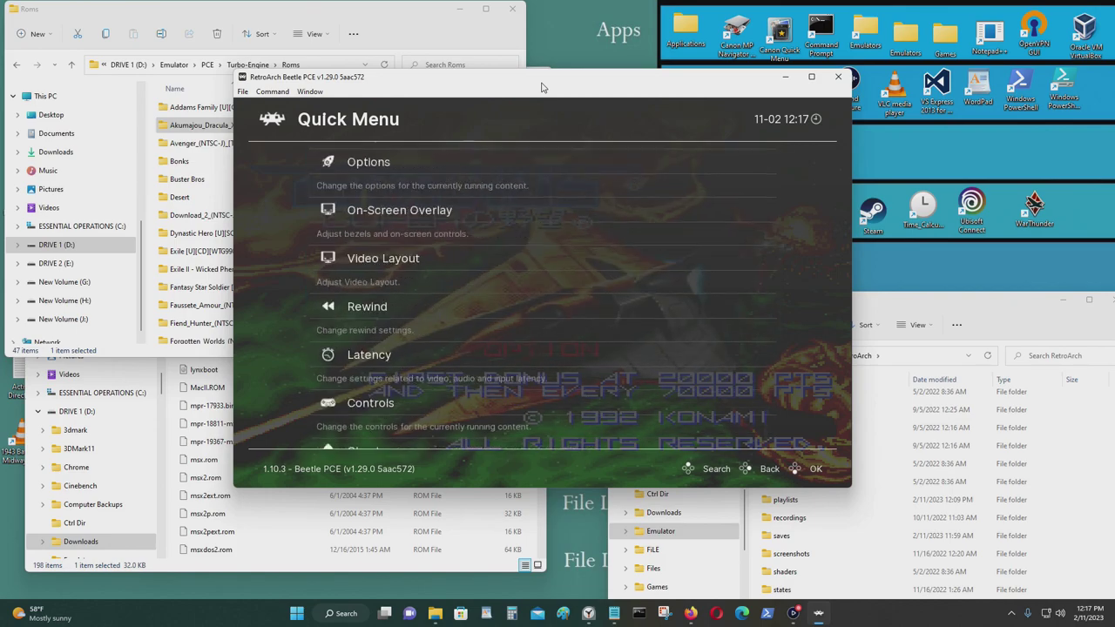
{"action": "key", "text": "Down"}
{"action": "key", "text": "Return"}
Visit the game's Option Mode, return to the title and start a game with the Speedup, Missile, Double, Laser, Option set and Shield
{"action": "key", "text": "Return"}
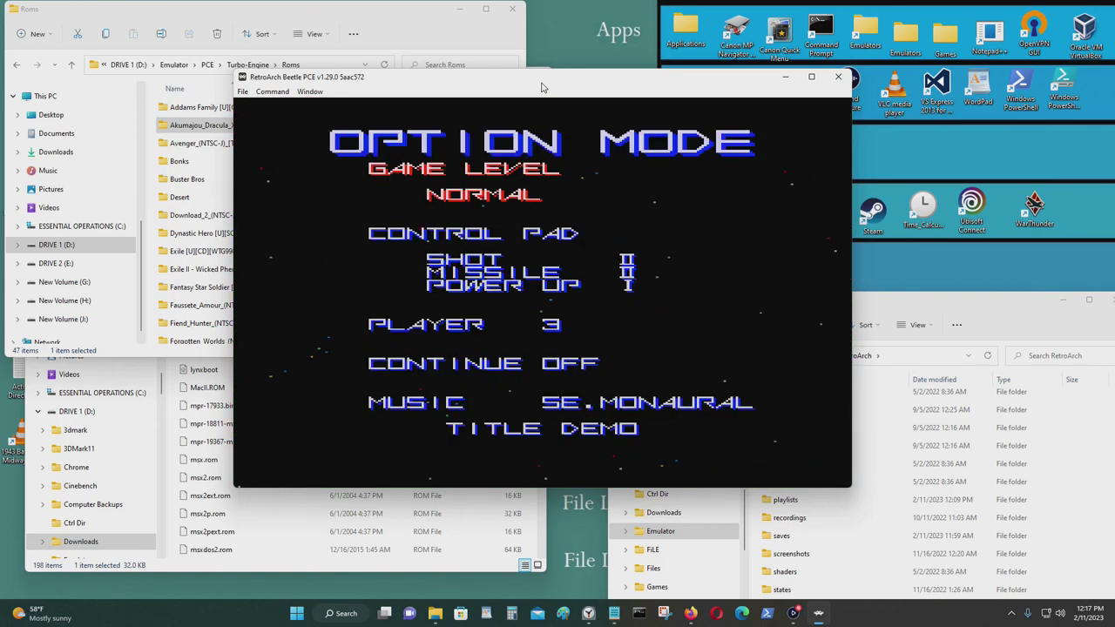
{"action": "key", "text": "Return"}
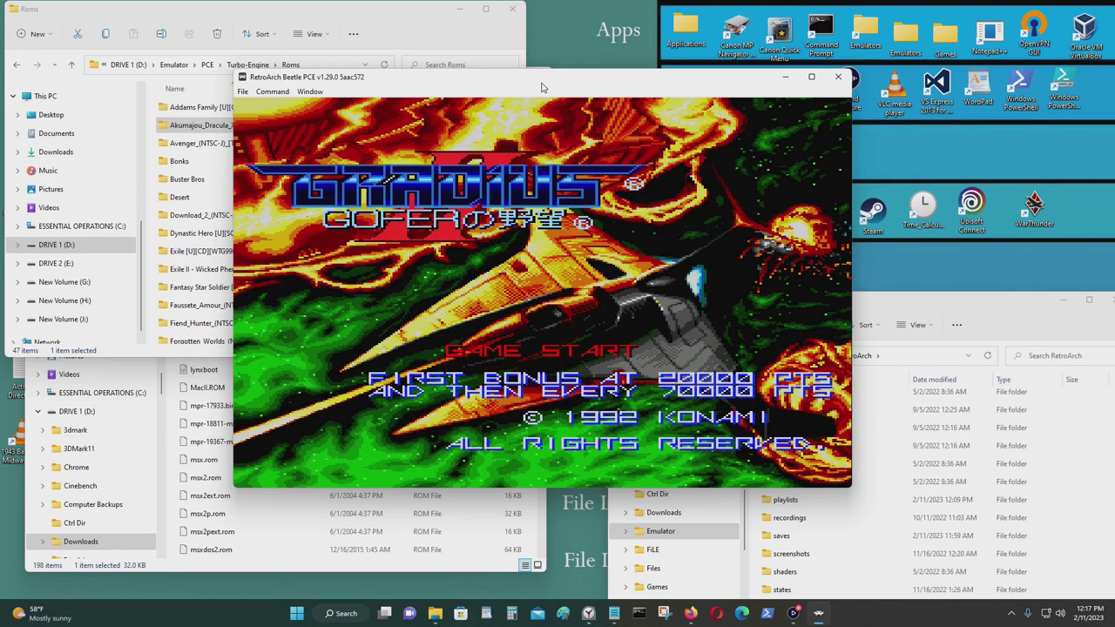
{"action": "key", "text": "Return"}
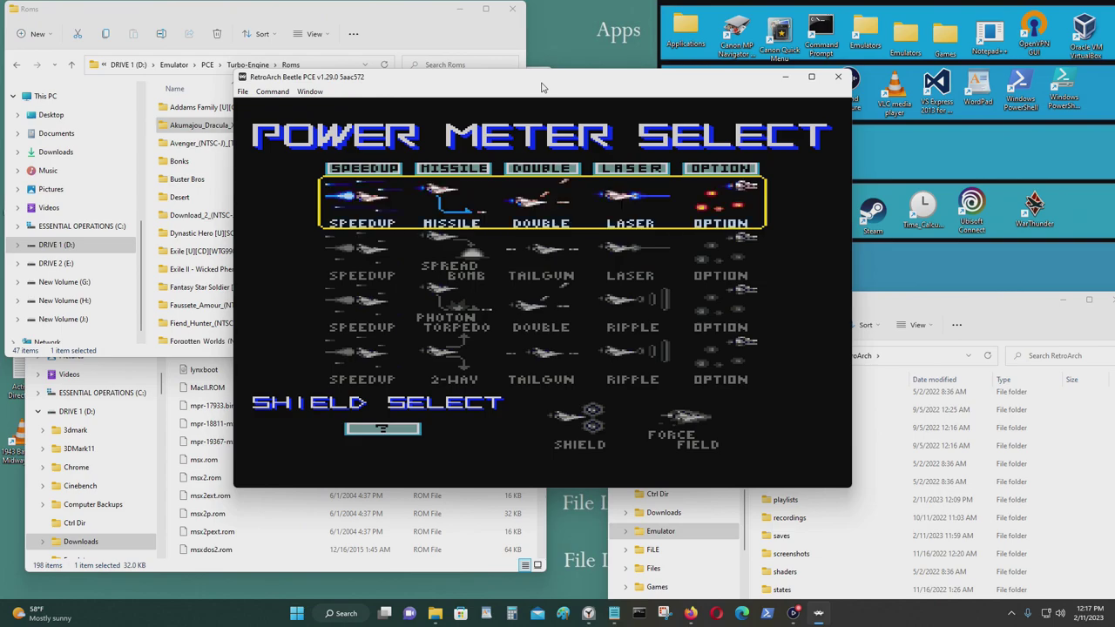
{"action": "key", "text": "Return"}
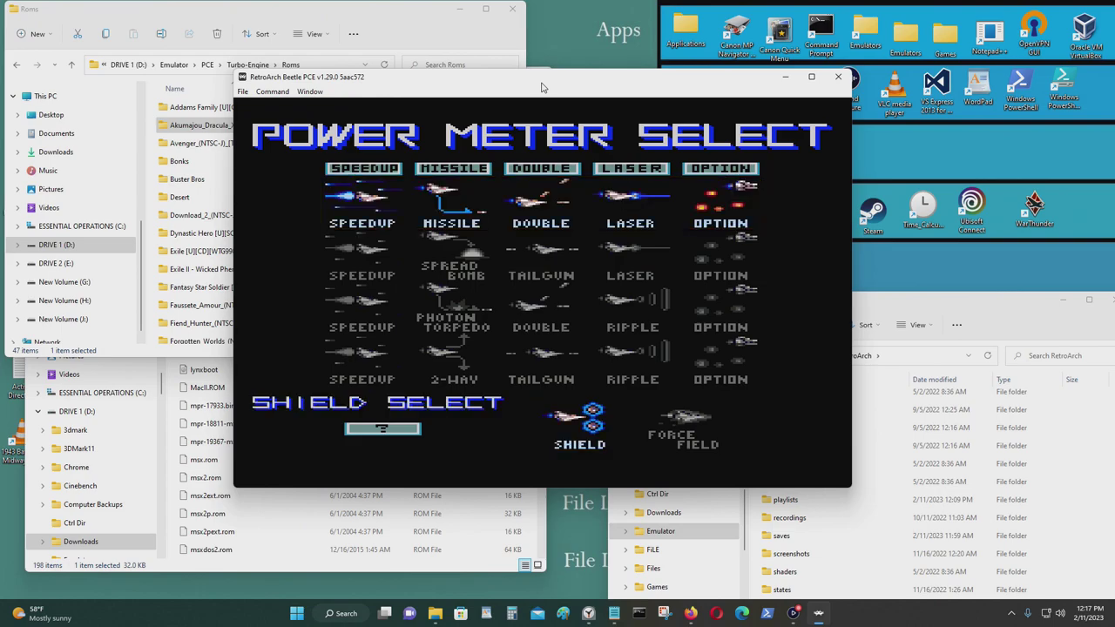
{"action": "key", "text": "Return"}
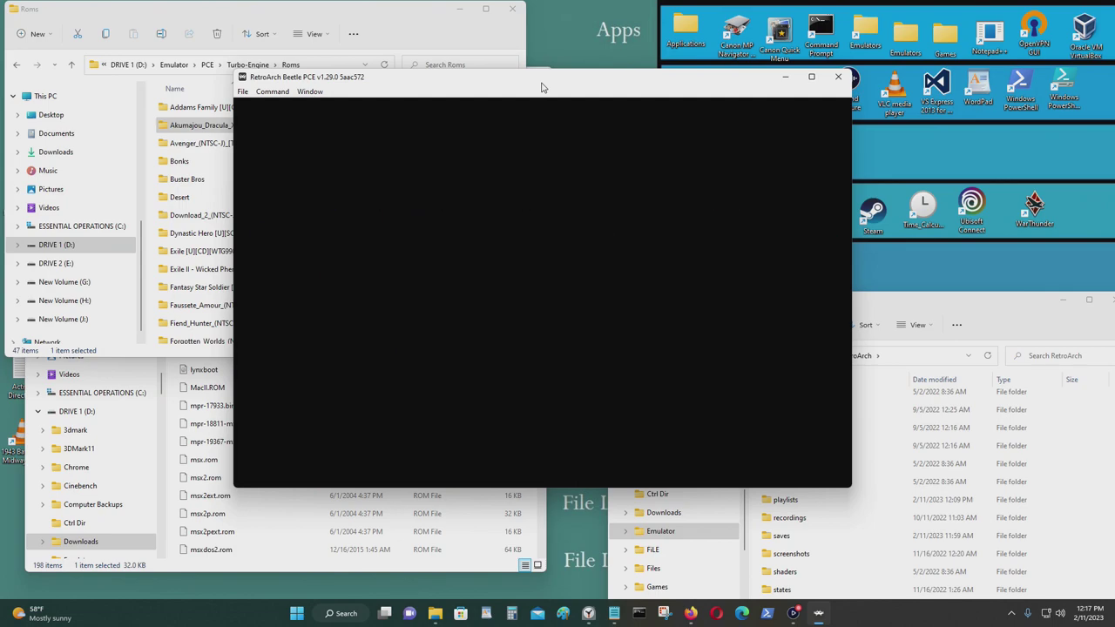
Play the opening section of Gradius 2, steering the ship around and shooting the incoming enemies
{"action": "key", "text": "Up"}
{"action": "key", "text": "Left"}
{"action": "key", "text": "x"}
{"action": "key", "text": "Down"}
{"action": "key", "text": "Right"}
{"action": "key", "text": "x"}
{"action": "key", "text": "Left"}
{"action": "key", "text": "Right"}
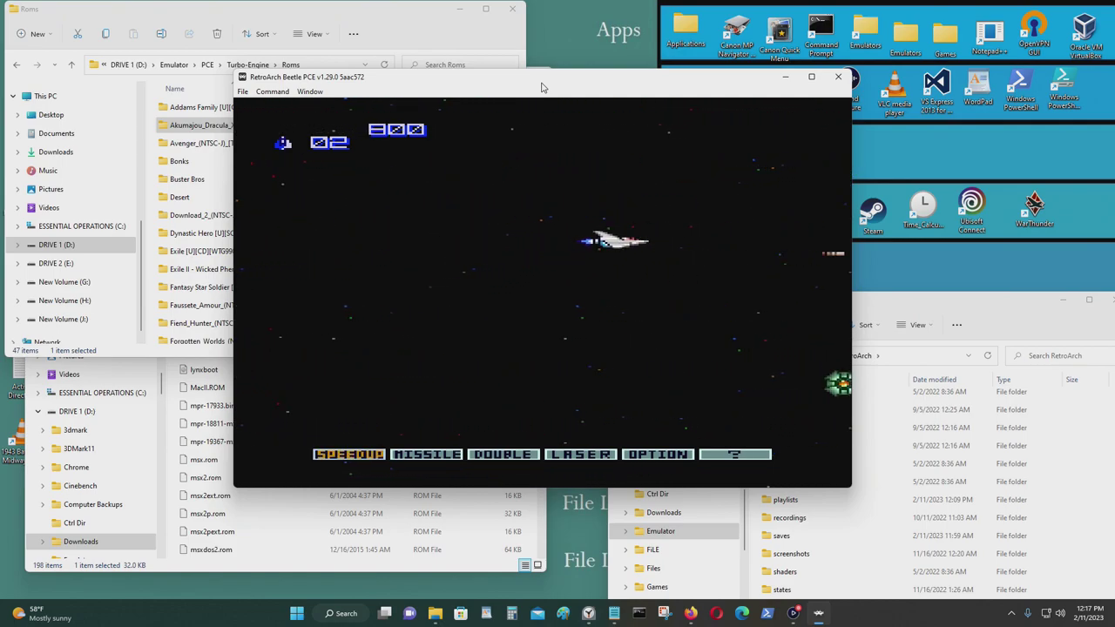
{"action": "key", "text": "Left"}
{"action": "key", "text": "Down"}
{"action": "key", "text": "x"}
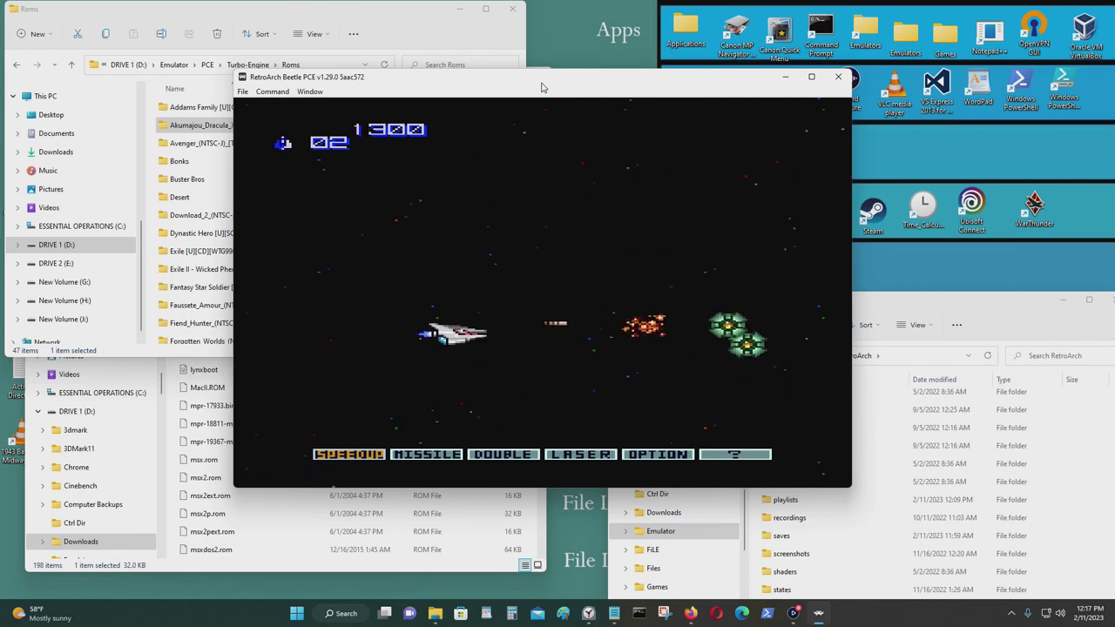
{"action": "key", "text": "Right"}
{"action": "key", "text": "x"}
{"action": "key", "text": "Up"}
{"action": "key", "text": "Left"}
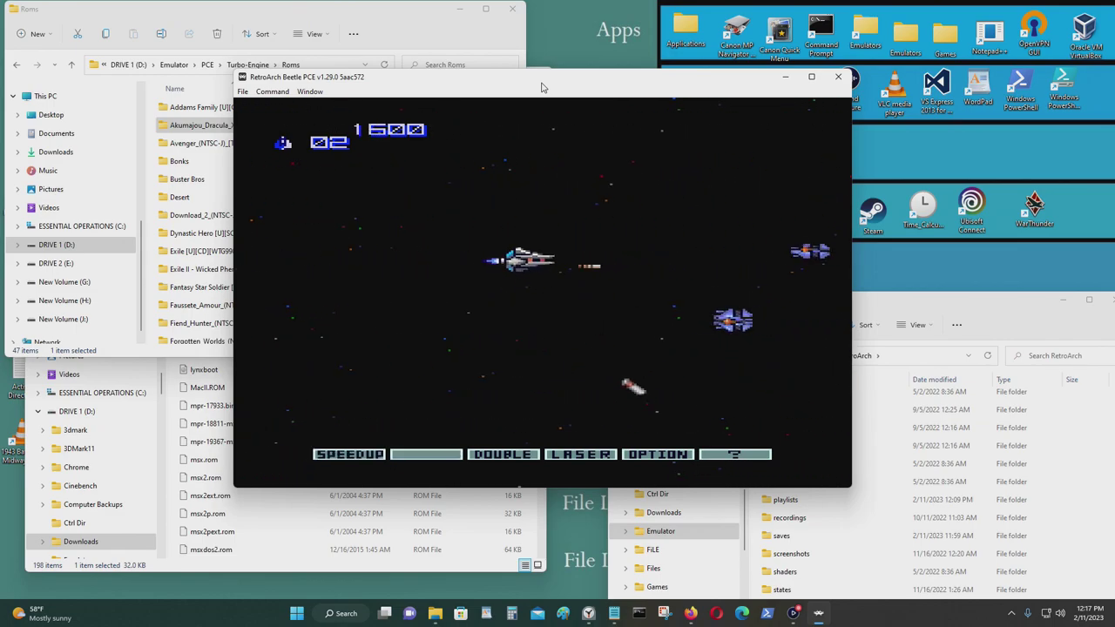
{"action": "key", "text": "Left"}
{"action": "key", "text": "Down"}
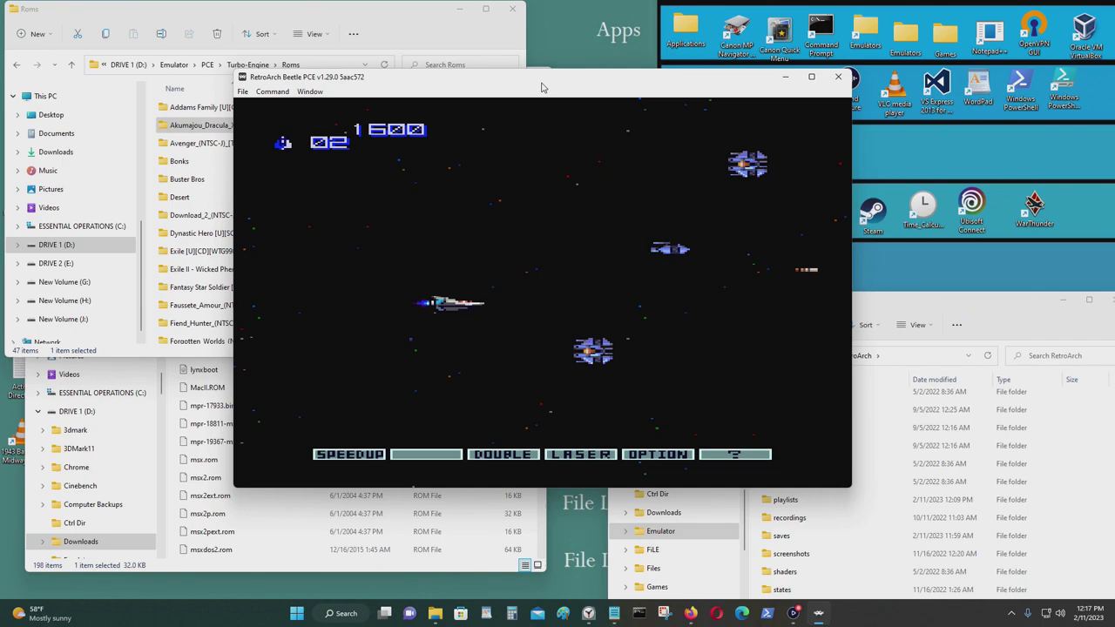
{"action": "key", "text": "Left"}
{"action": "key", "text": "Left"}
{"action": "key", "text": "Down"}
{"action": "key", "text": "x"}
Pause the Gradius 2 game and quit RetroArch
{"action": "key", "text": "F1"}
{"action": "key", "text": "Down"}
{"action": "key", "text": "Down"}
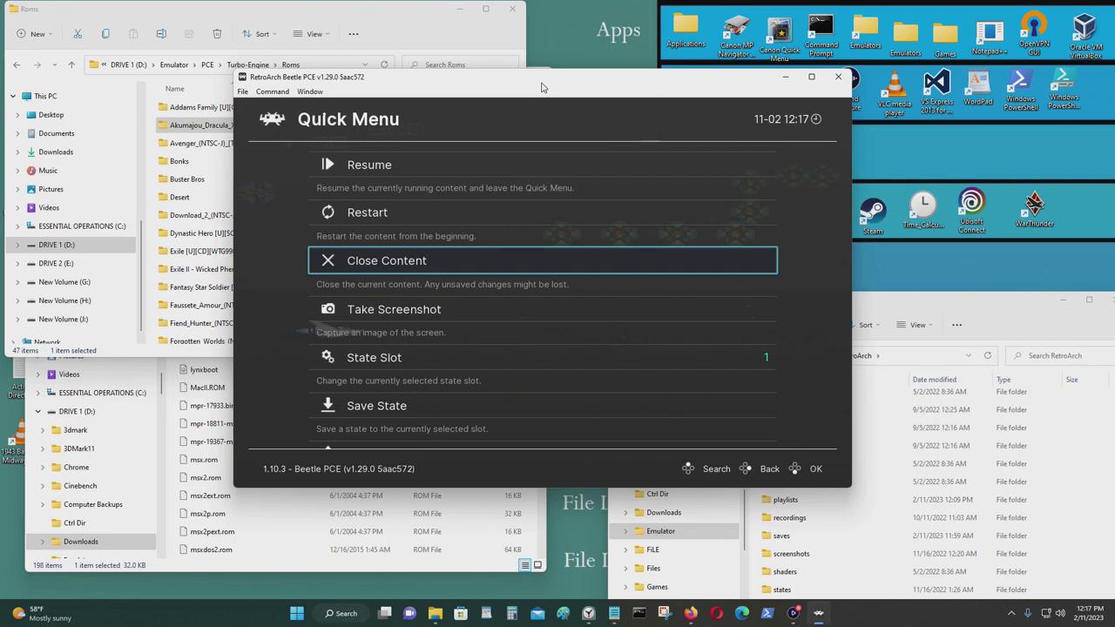
{"action": "key", "text": "Escape"}
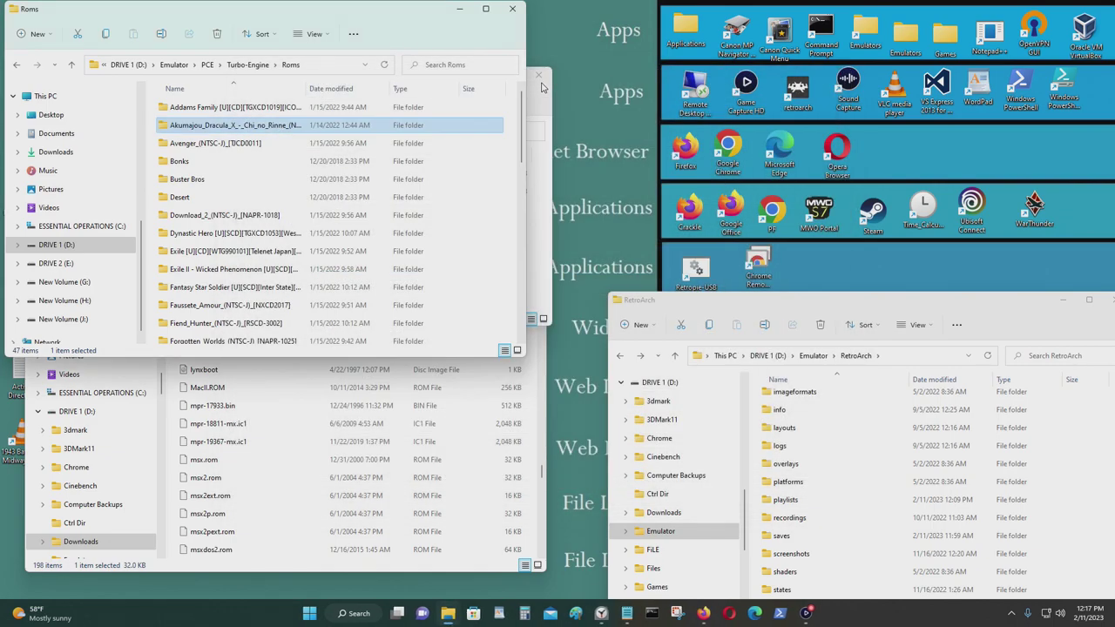